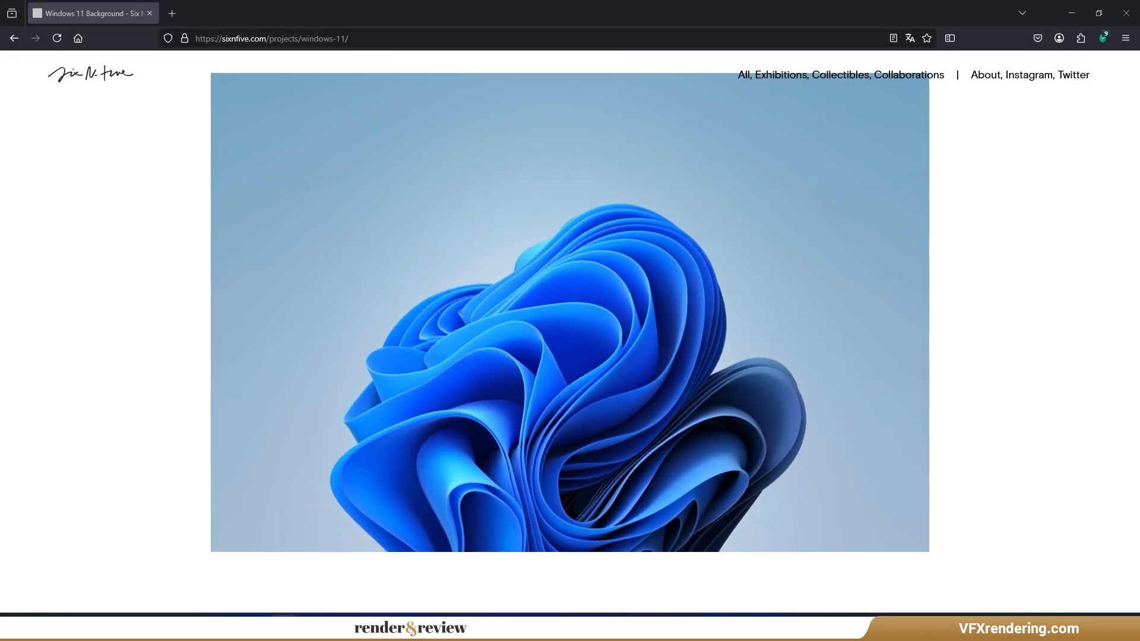
# Examine the blue folded-fabric bloom images on the Windows 11 background project page as a design reference.
pyautogui.scroll(12, 154, 360)
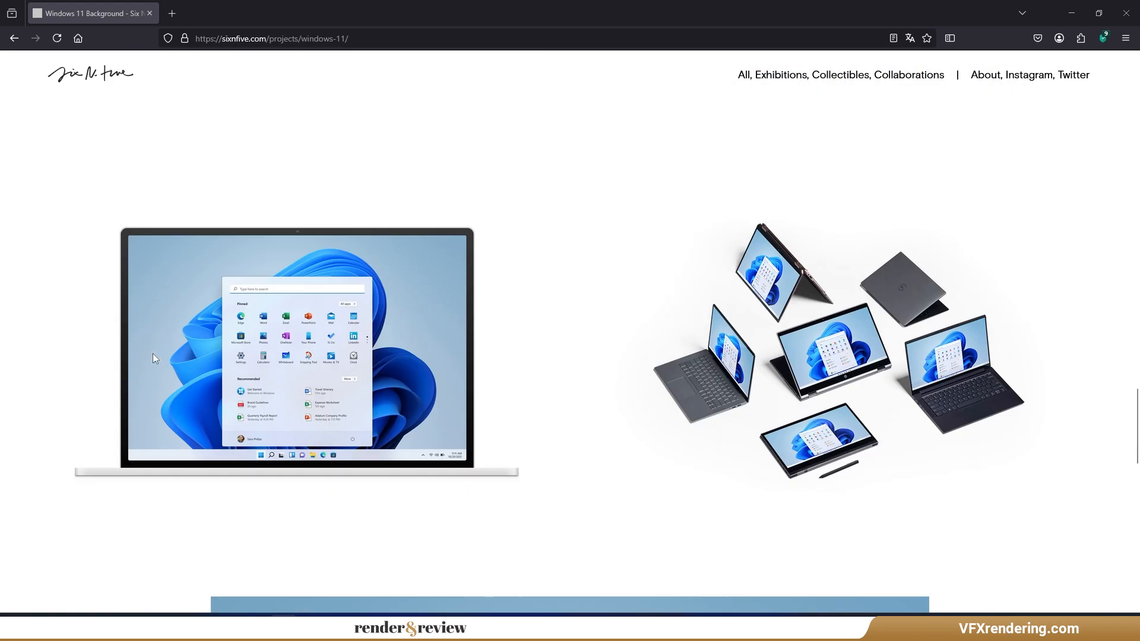
pyautogui.scroll(15, 154, 359)
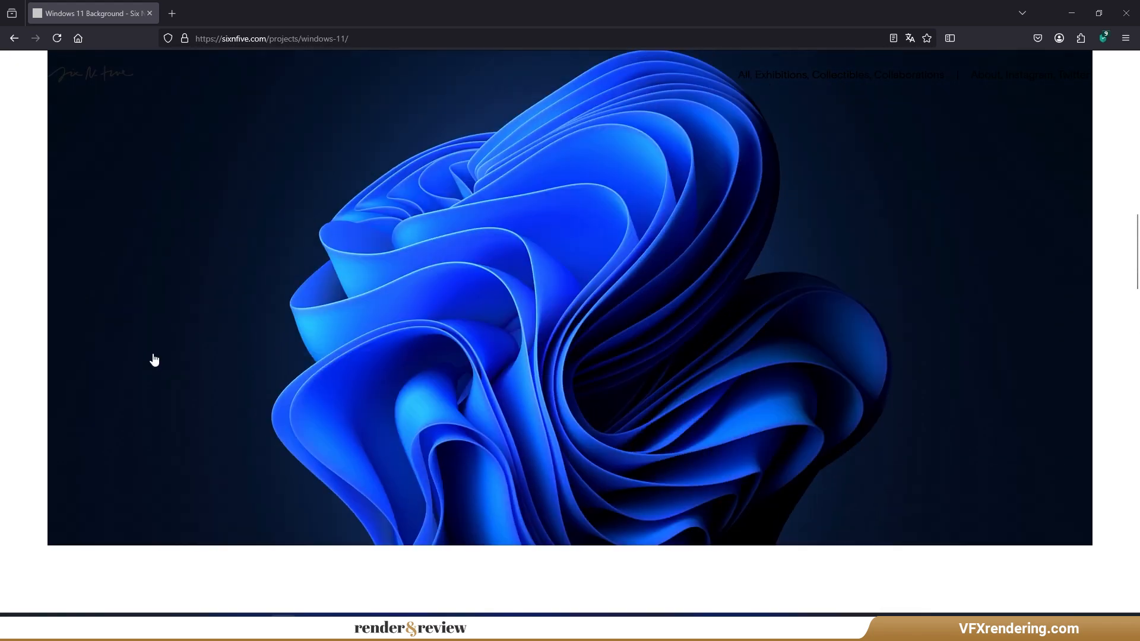
pyautogui.scroll(6, 155, 359)
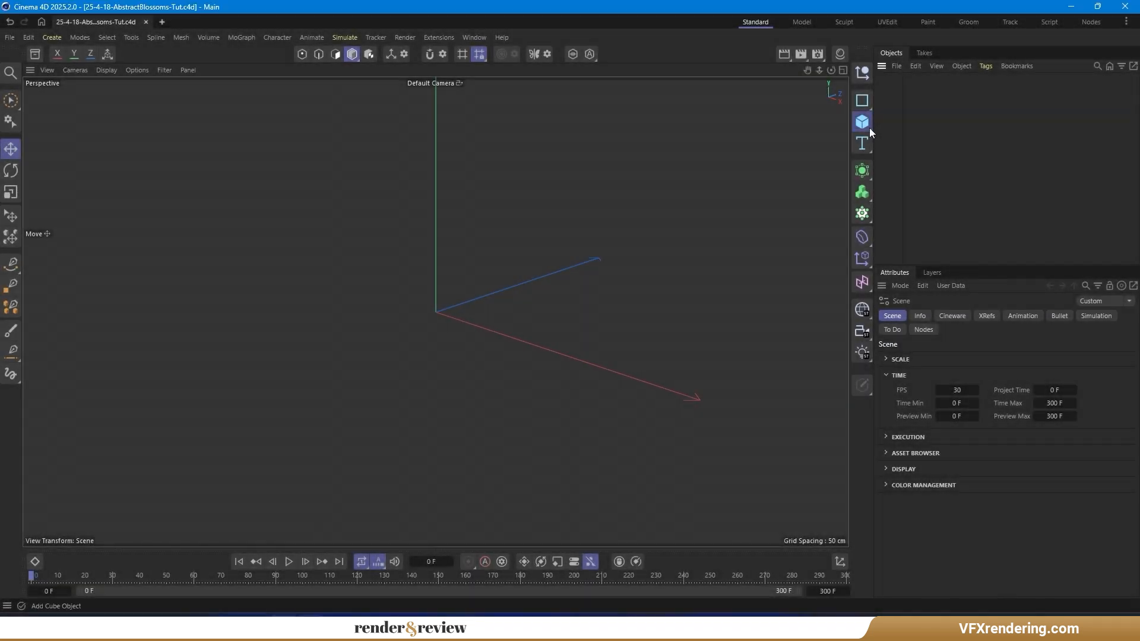
# Add a Disc primitive with 10 disc segments and 72 rotation segments.
pyautogui.click(862, 122)
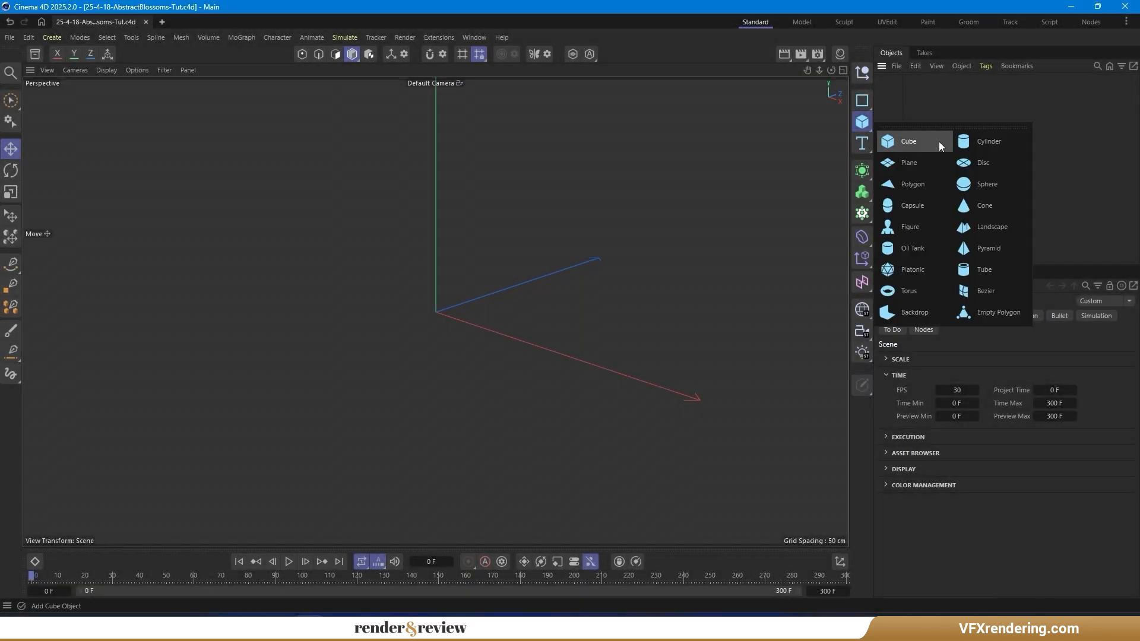
pyautogui.click(979, 163)
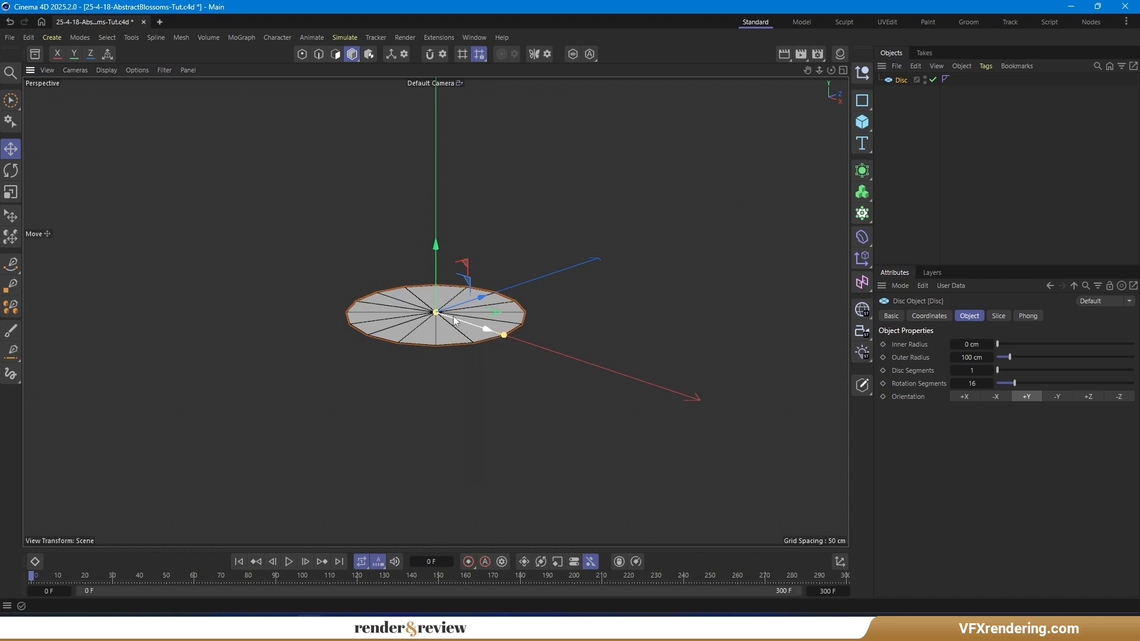
pyautogui.scroll(5, 454, 316)
pyautogui.keyDown('alt'); pyautogui.moveTo(247, 301); pyautogui.dragTo(367, 380); pyautogui.keyUp('alt')
pyautogui.keyDown('alt'); pyautogui.moveTo(526, 216); pyautogui.dragTo(499, 265, button='middle'); pyautogui.keyUp('alt')
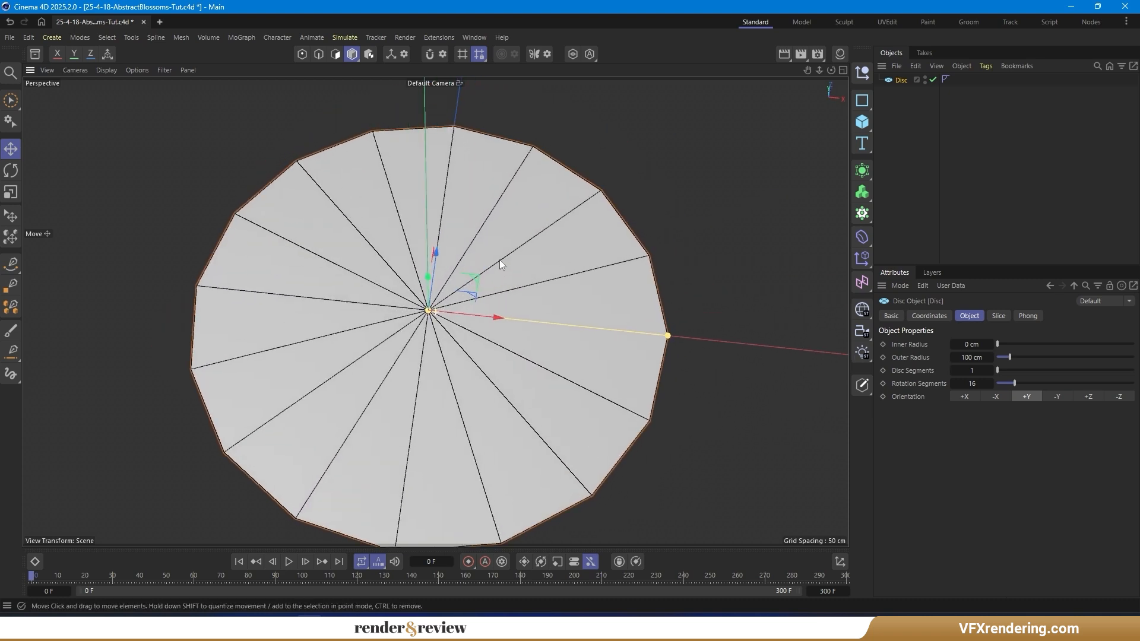
pyautogui.scroll(-5, 496, 262)
pyautogui.keyDown('alt'); pyautogui.moveTo(571, 244); pyautogui.dragTo(537, 261, button='middle'); pyautogui.keyUp('alt')
pyautogui.keyDown('alt'); pyautogui.moveTo(537, 262); pyautogui.dragTo(526, 256); pyautogui.keyUp('alt')
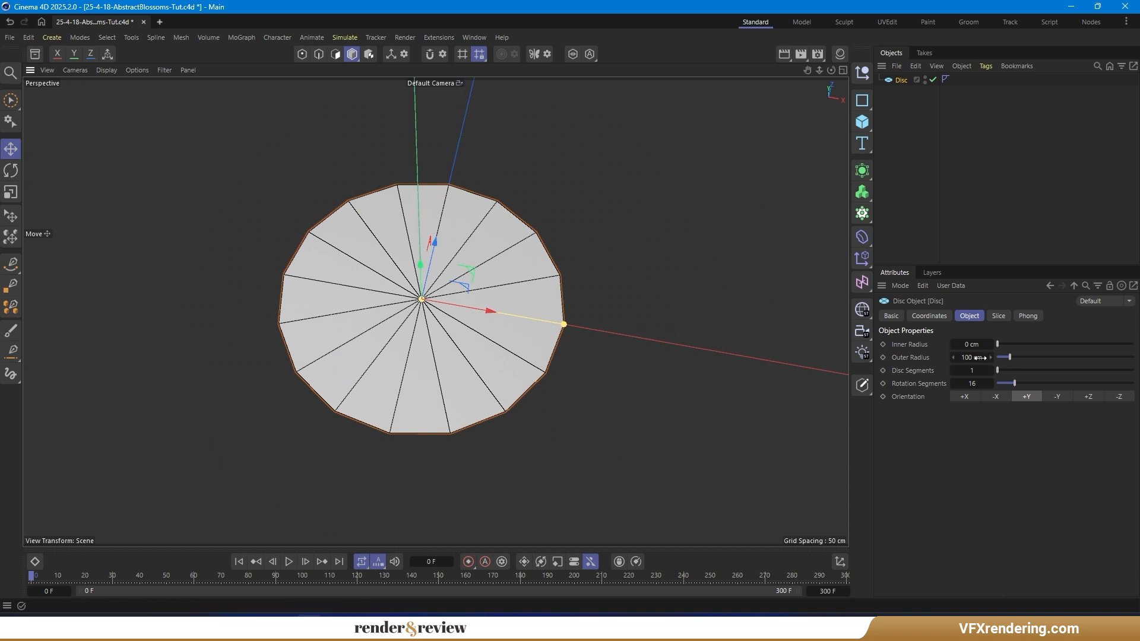
pyautogui.click(972, 375)
pyautogui.click(968, 386)
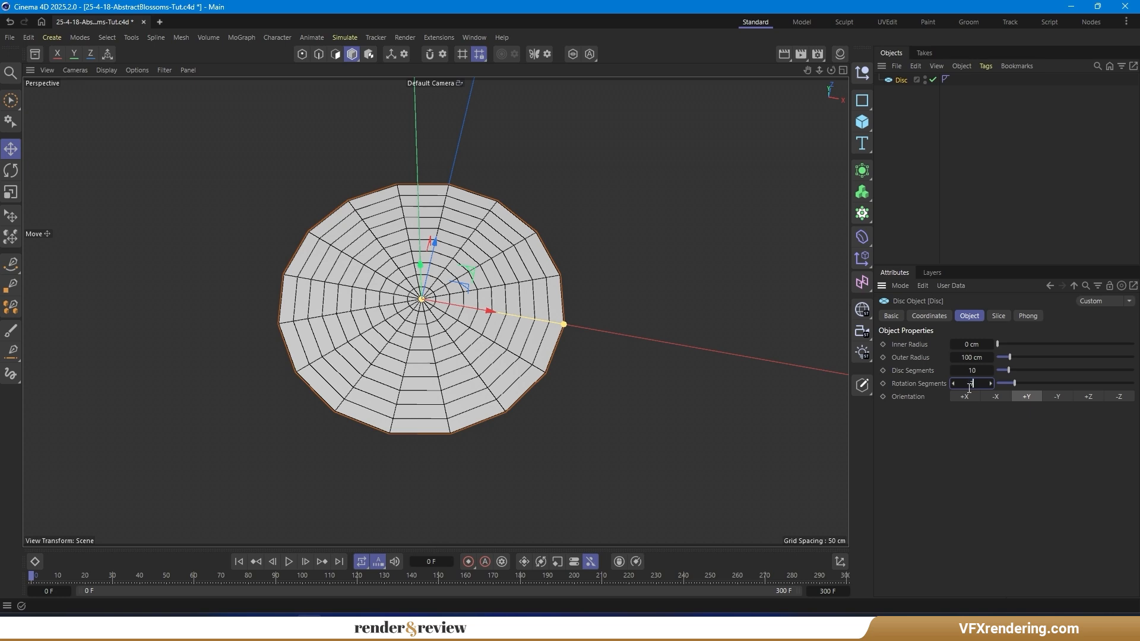
pyautogui.press('Return')
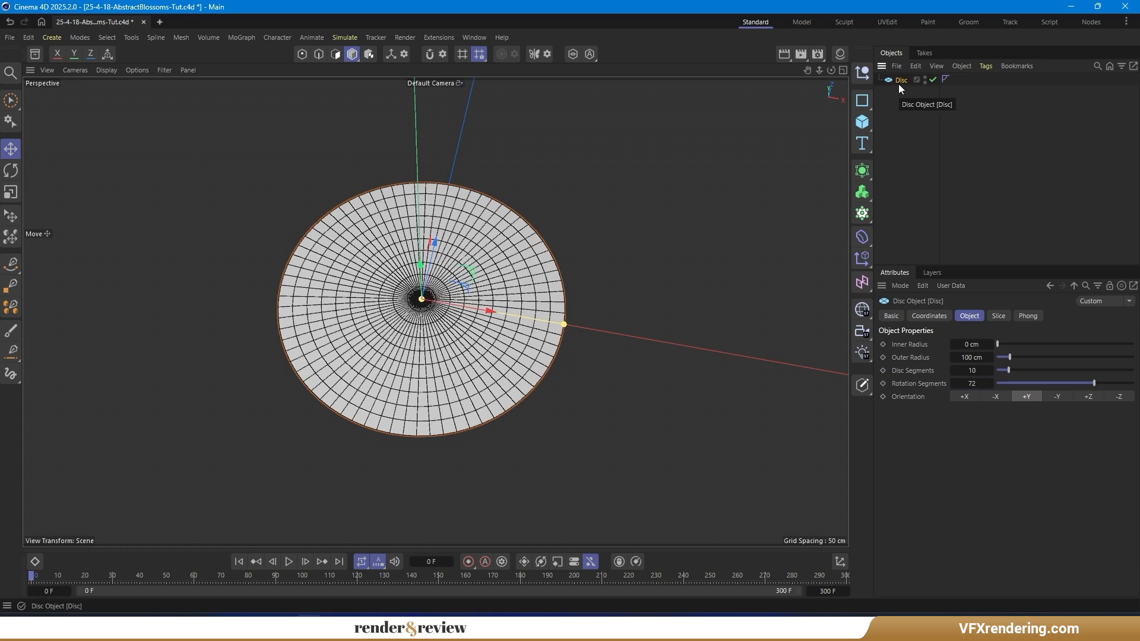
# Add a Cloner as the parent of the disc and set its mode to Linear.
pyautogui.click(862, 214)
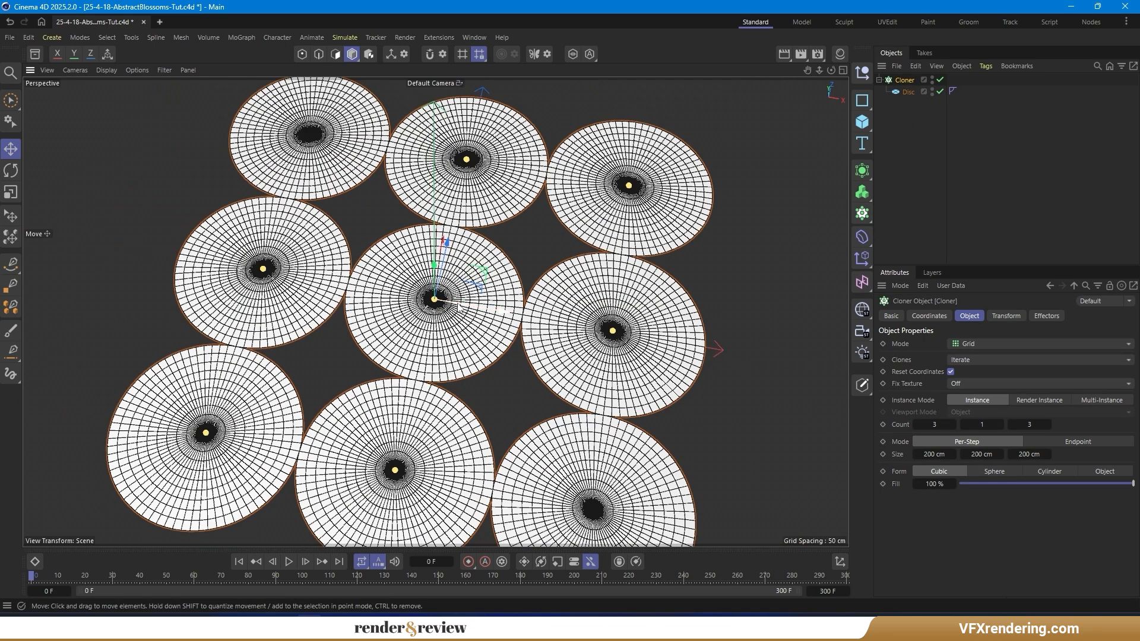
pyautogui.click(1003, 343)
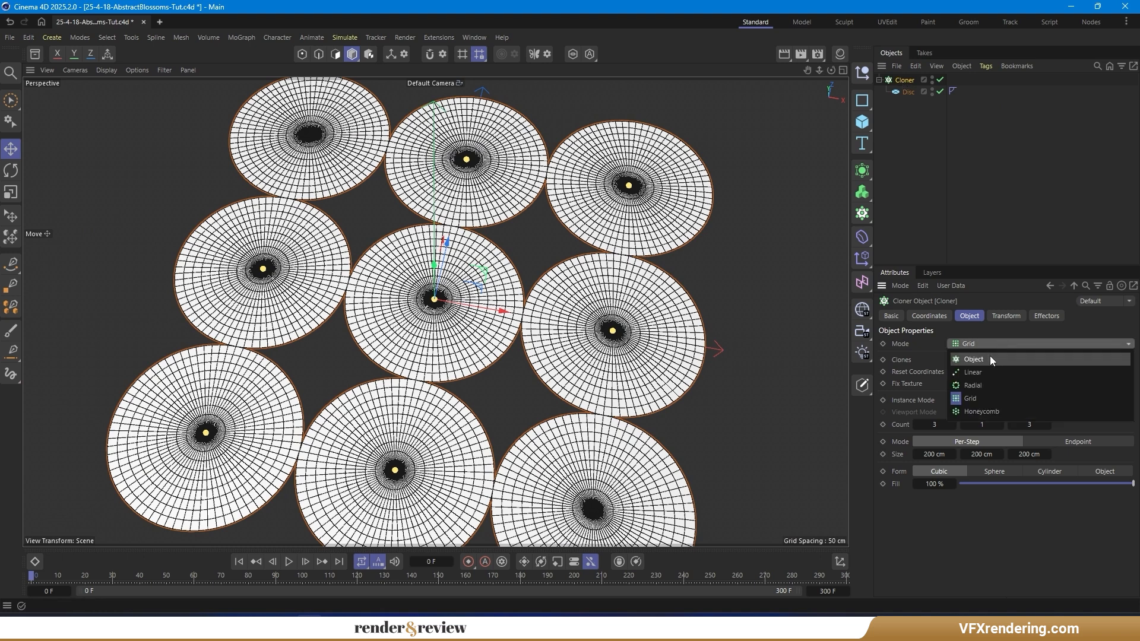
pyautogui.click(989, 358)
pyautogui.keyDown('alt'); pyautogui.moveTo(469, 344); pyautogui.dragTo(454, 216); pyautogui.keyUp('alt')
pyautogui.keyDown('alt'); pyautogui.moveTo(527, 336); pyautogui.dragTo(564, 330, button='right'); pyautogui.keyUp('alt')
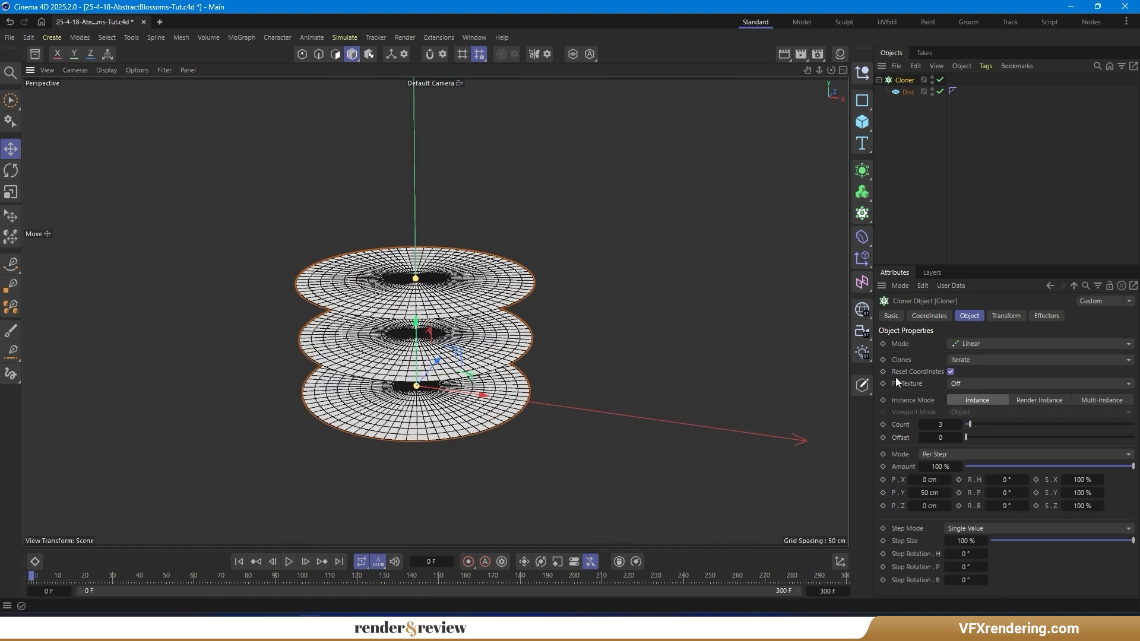
# Set the Cloner's count to 20 and its per-step Y position offset to 0.5 cm.
pyautogui.click(941, 425)
pyautogui.press('Return')
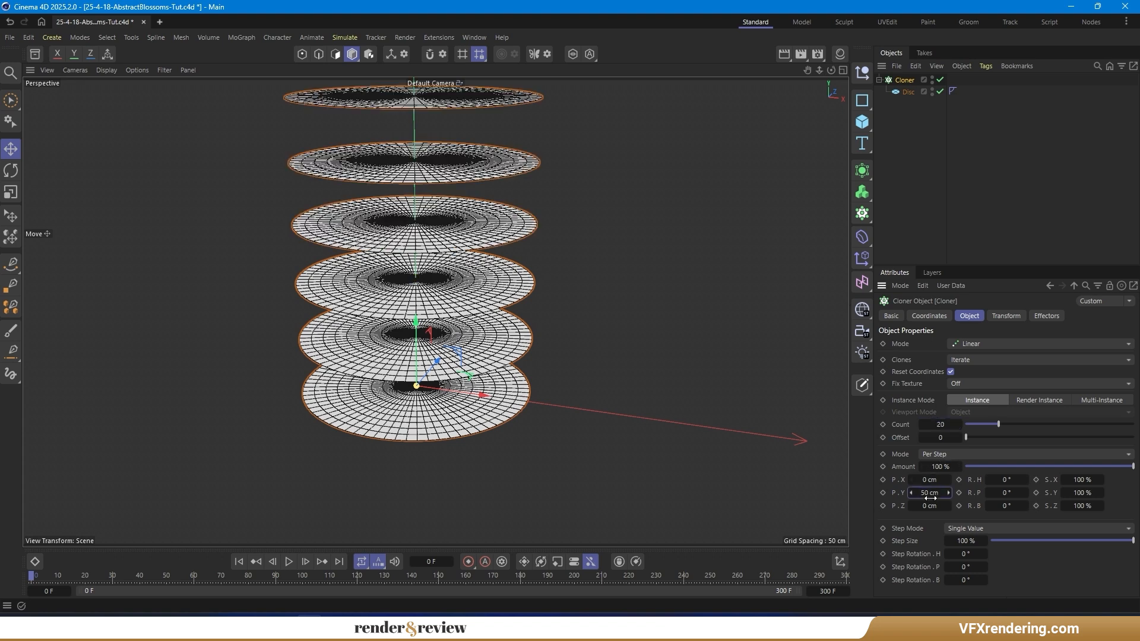
pyautogui.click(930, 497)
pyautogui.write('.5')
pyautogui.press('Return')
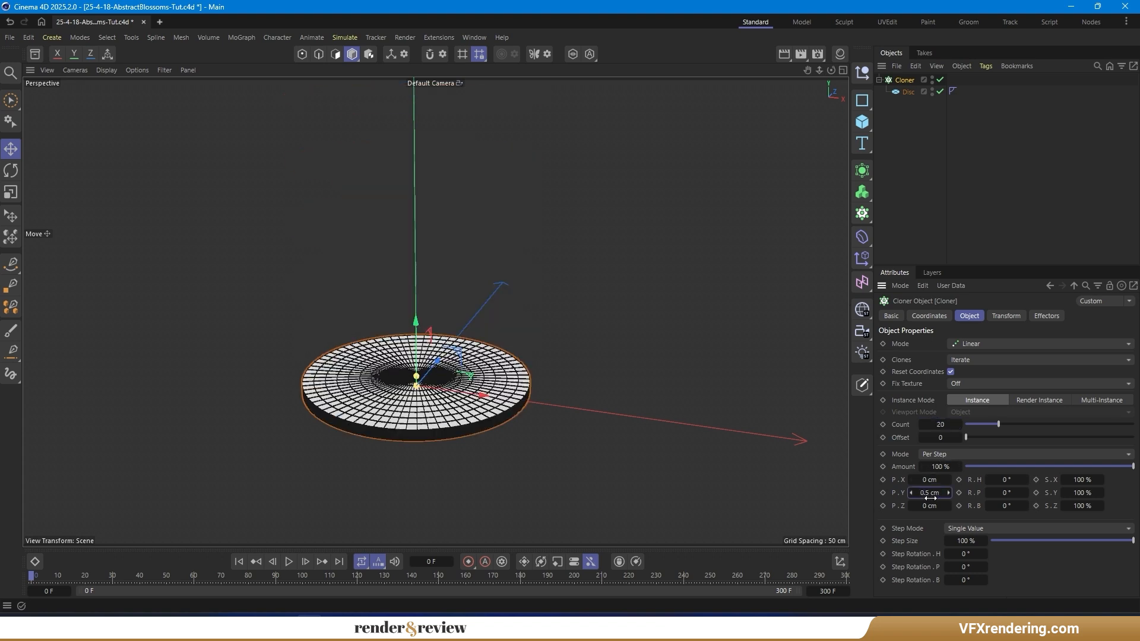
pyautogui.scroll(5, 391, 460)
pyautogui.keyDown('alt'); pyautogui.moveTo(390, 461); pyautogui.dragTo(435, 415); pyautogui.keyUp('alt')
pyautogui.scroll(-3, 576, 331)
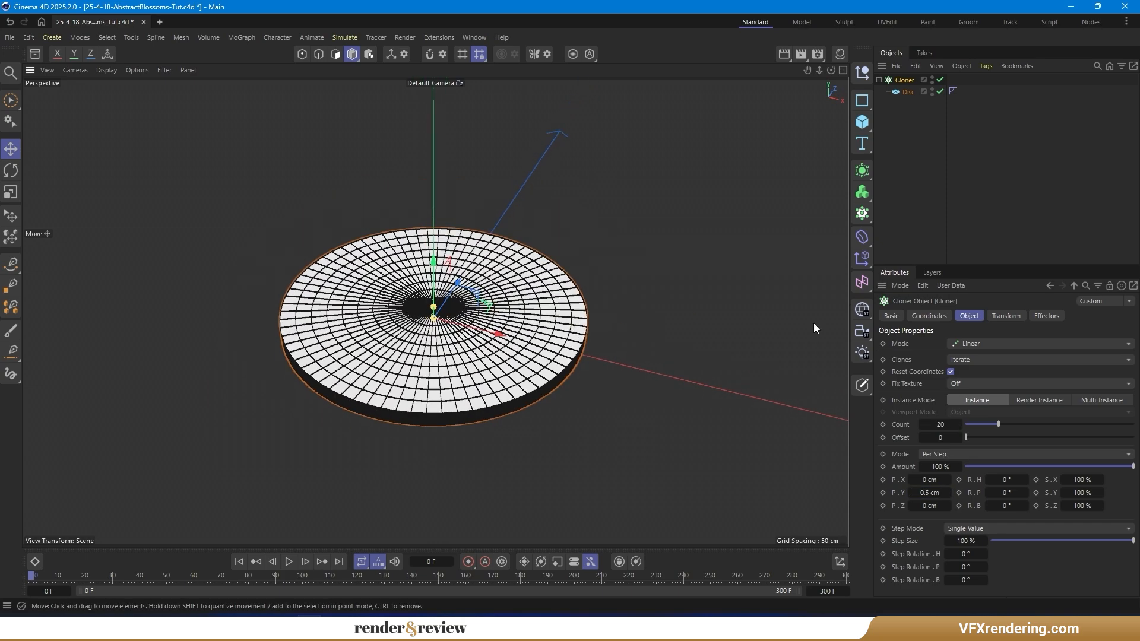
# Create two null objects for organizing the scene and name them Petals and Cloth effect.
pyautogui.click(1046, 316)
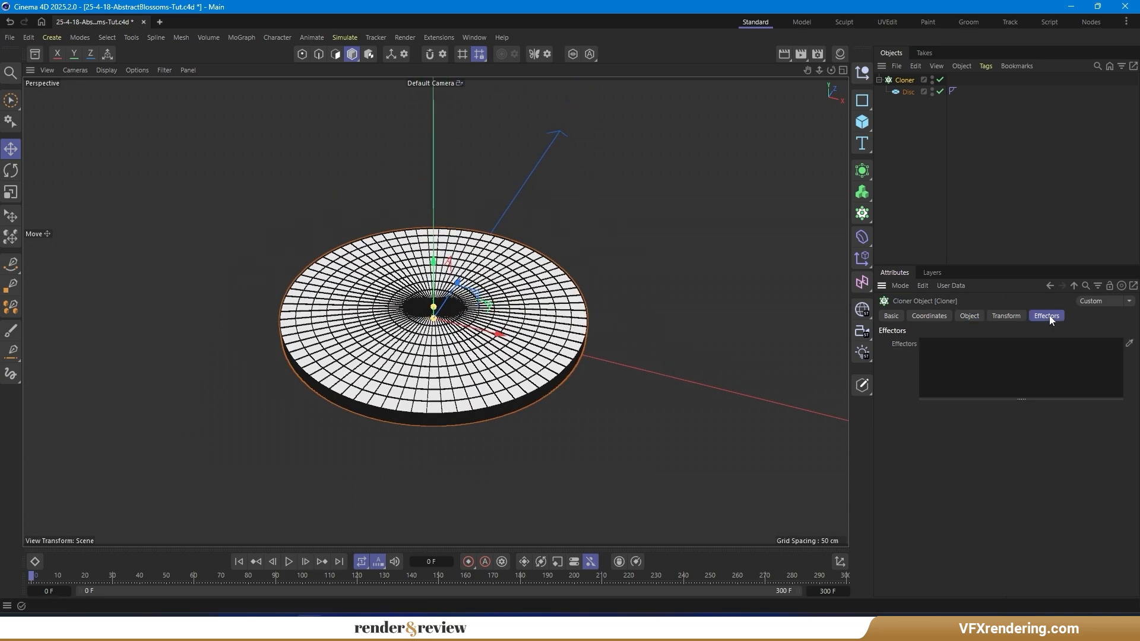
pyautogui.click(862, 73)
pyautogui.doubleClick(903, 80)
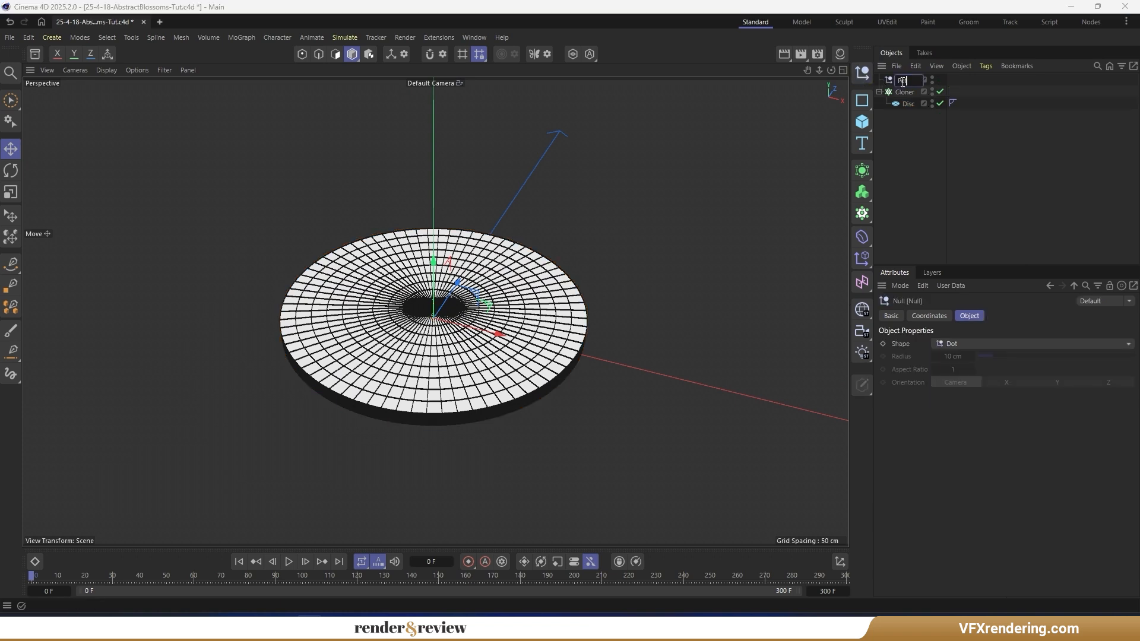
pyautogui.press('Return')
pyautogui.click(862, 73)
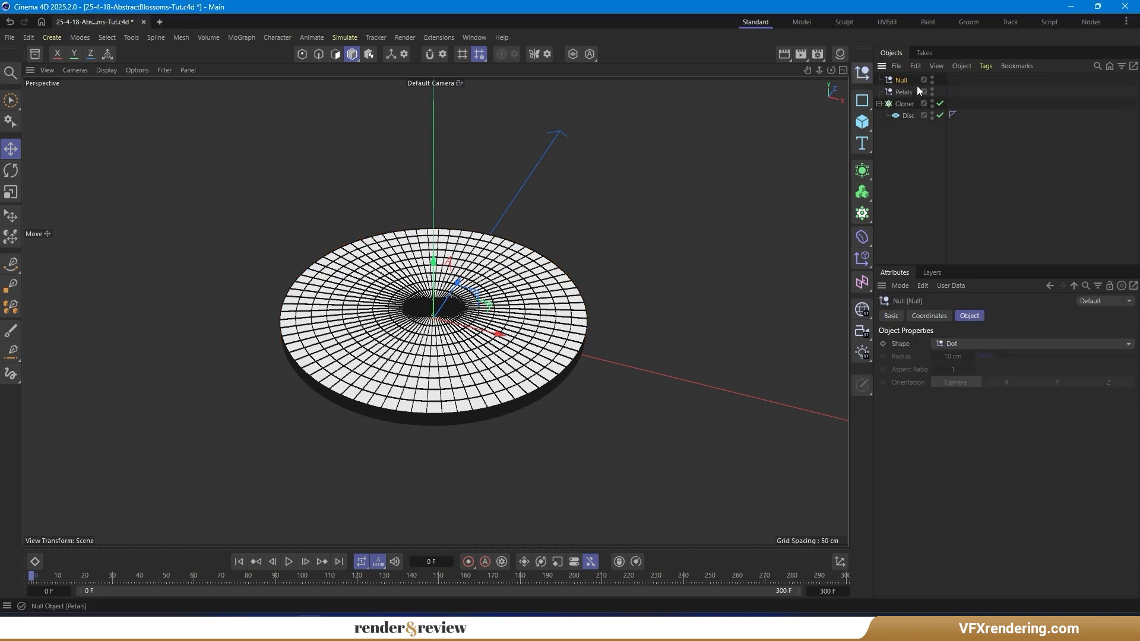
pyautogui.doubleClick(904, 80)
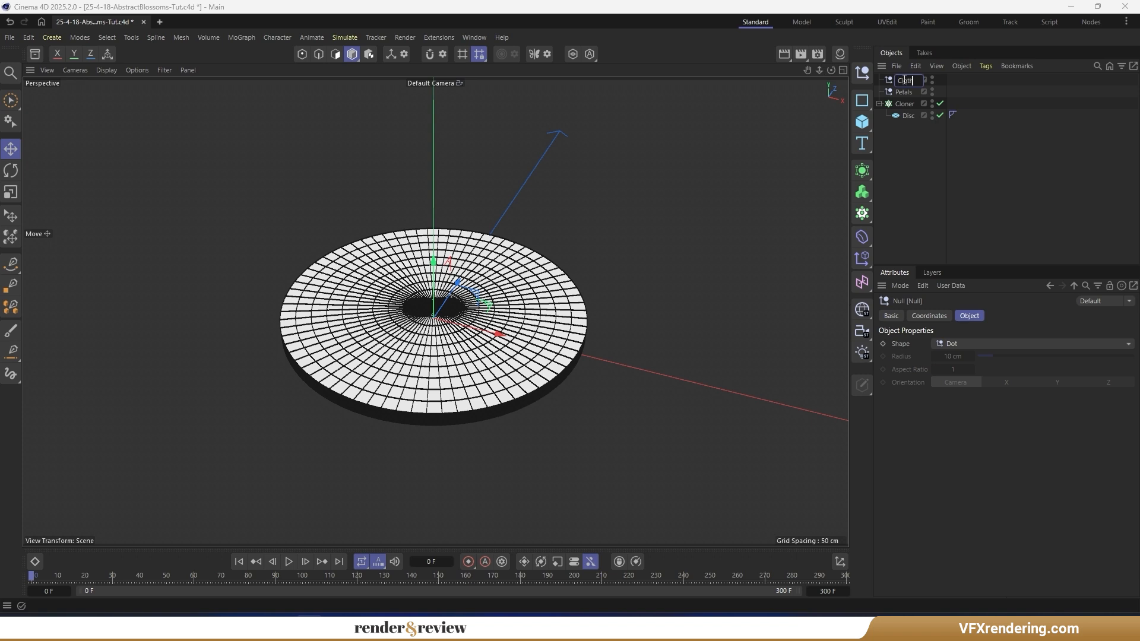
pyautogui.write('Cloth effect')
pyautogui.press('Return')
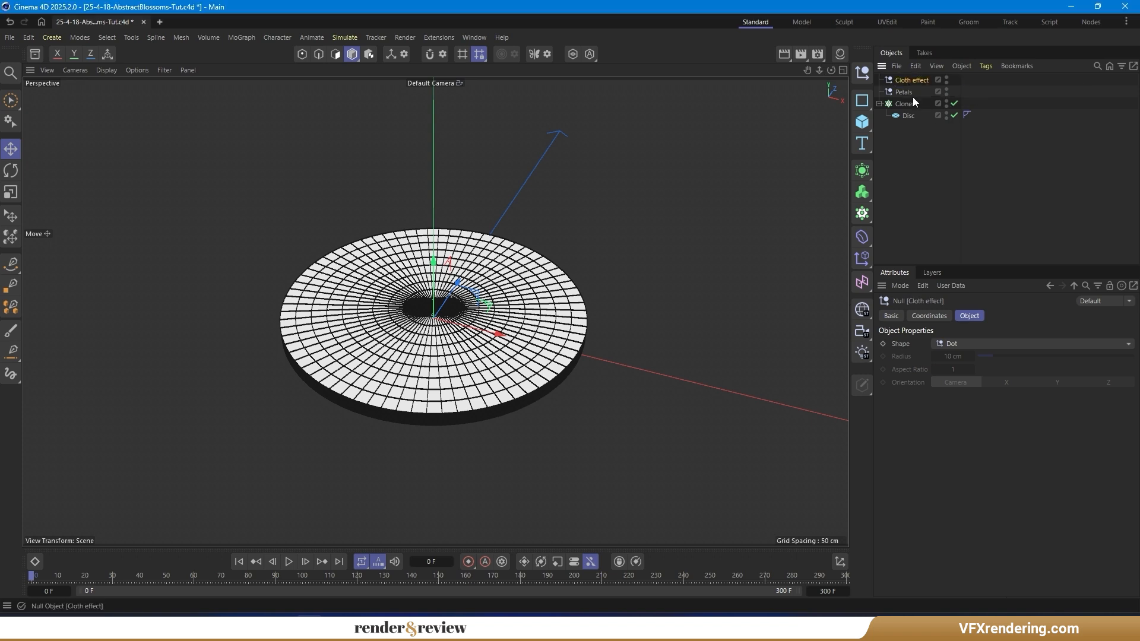
# Add a Step effector to the Cloner and nest it under the Cloth effect null.
pyautogui.click(905, 103)
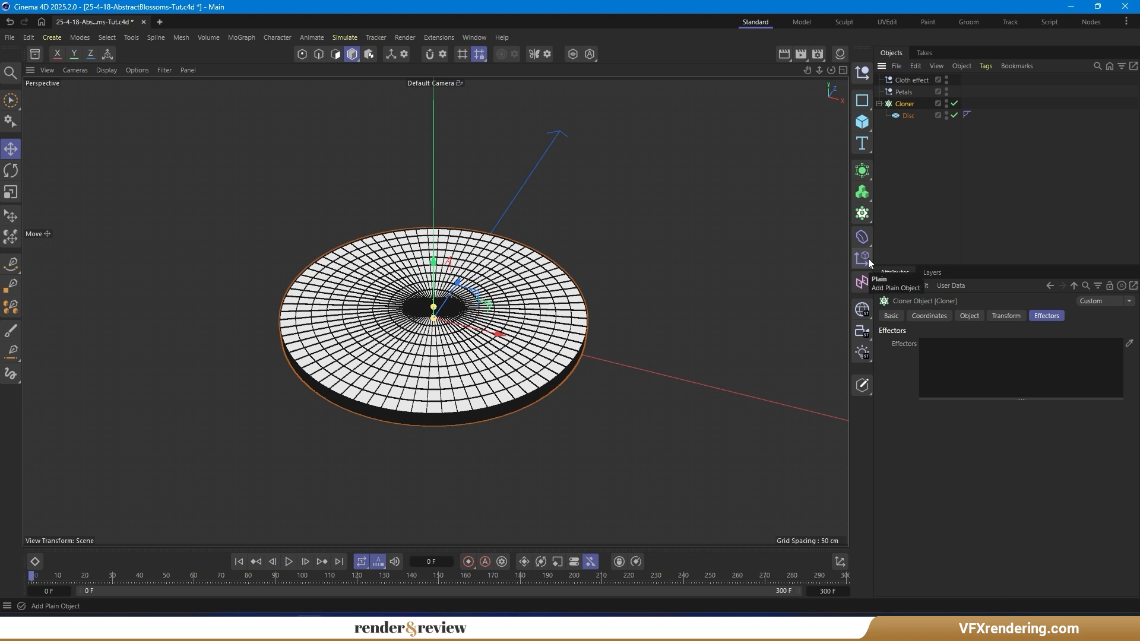
pyautogui.click(867, 244)
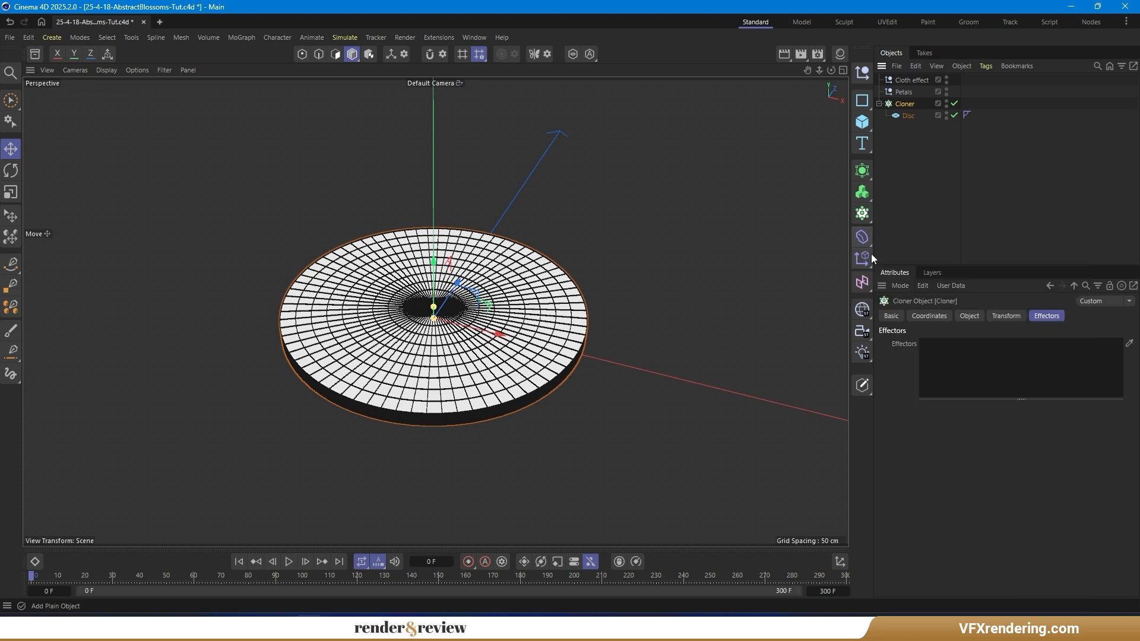
pyautogui.click(866, 262)
pyautogui.click(907, 406)
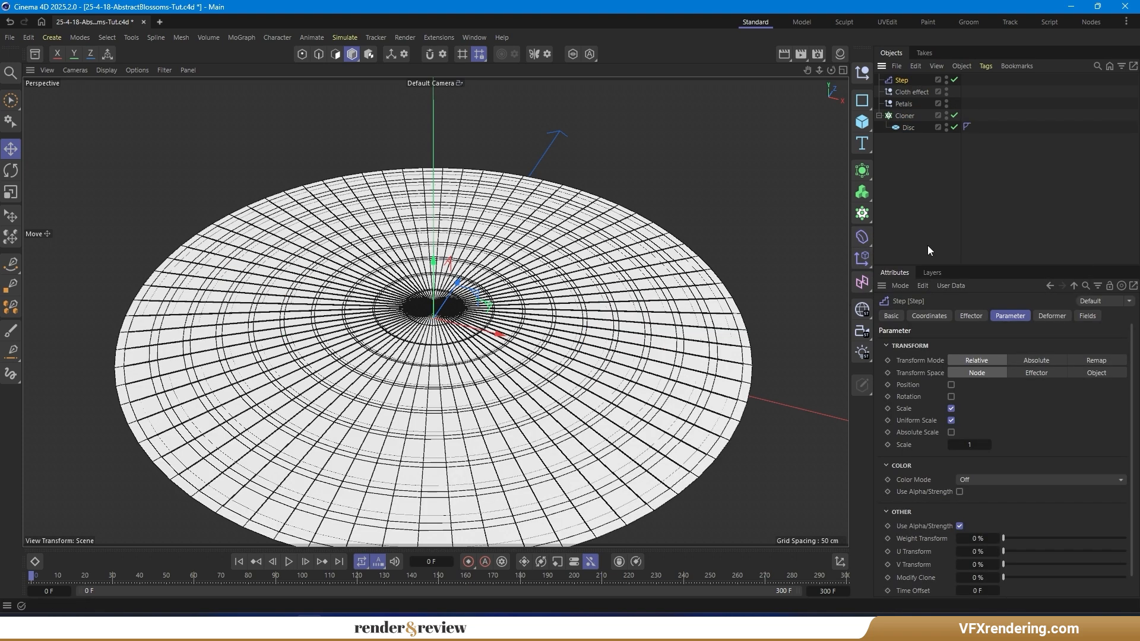
pyautogui.moveTo(908, 80); pyautogui.dragTo(902, 90)
# Set the Step effector's uniform scale parameter to 0.5.
pyautogui.click(978, 312)
pyautogui.click(1009, 315)
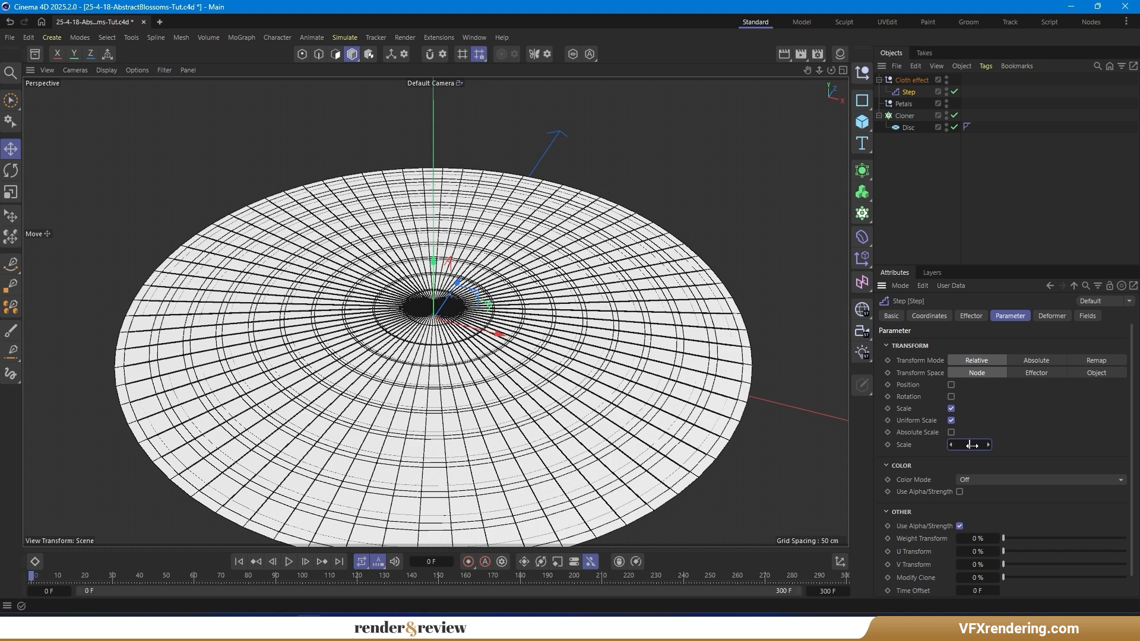
pyautogui.write('0.5')
pyautogui.press('Return')
pyautogui.moveTo(419, 370)
pyautogui.keyDown('alt'); pyautogui.mouseDown()
pyautogui.moveTo(444, 238)
pyautogui.moveTo(366, 274)
pyautogui.moveTo(427, 315)
pyautogui.moveTo(423, 369)
pyautogui.moveTo(433, 373)
pyautogui.mouseUp(); pyautogui.keyUp('alt')
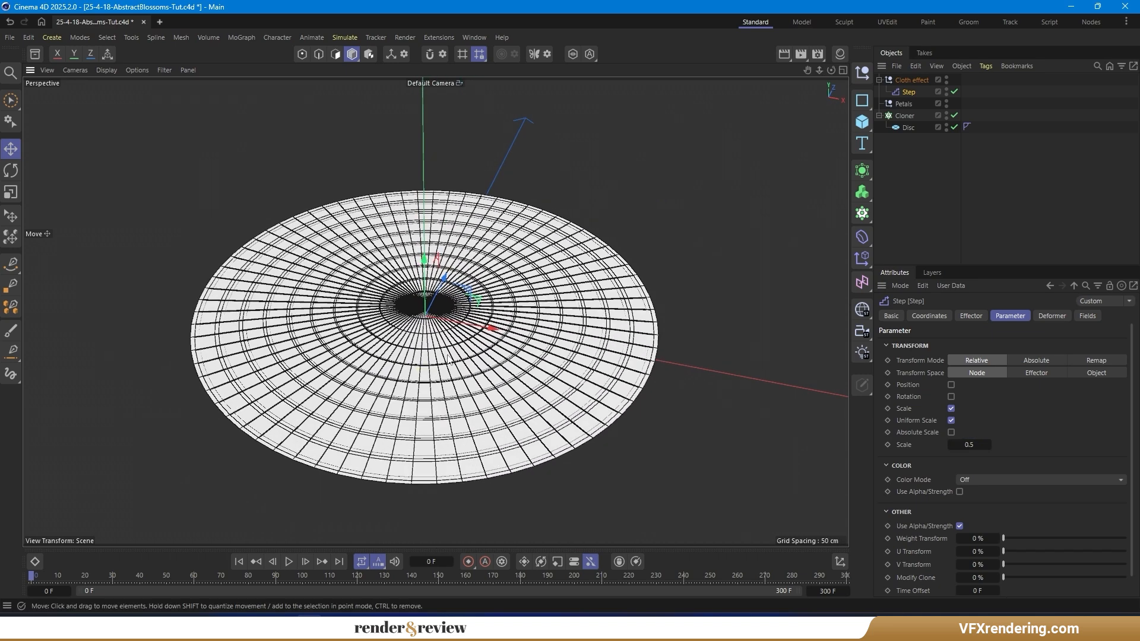
pyautogui.click(917, 199)
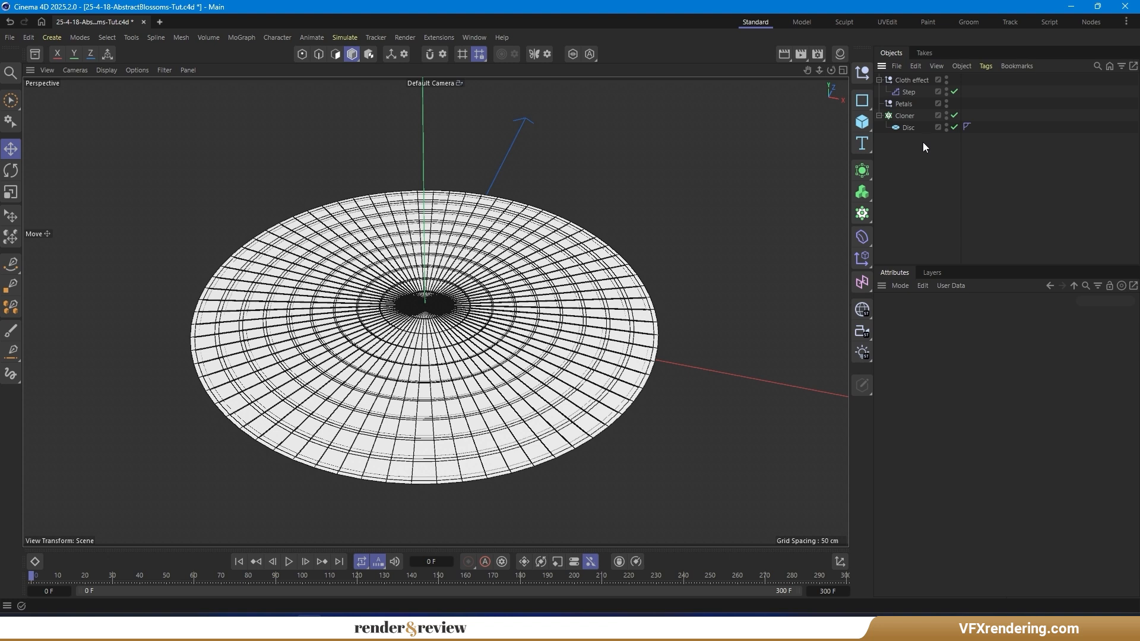
# Add a Cloth simulation tag to the Cloner and set its surface thickness to 0.5 cm.
pyautogui.click(909, 127)
pyautogui.rightClick(908, 127)
pyautogui.moveTo(982, 229)
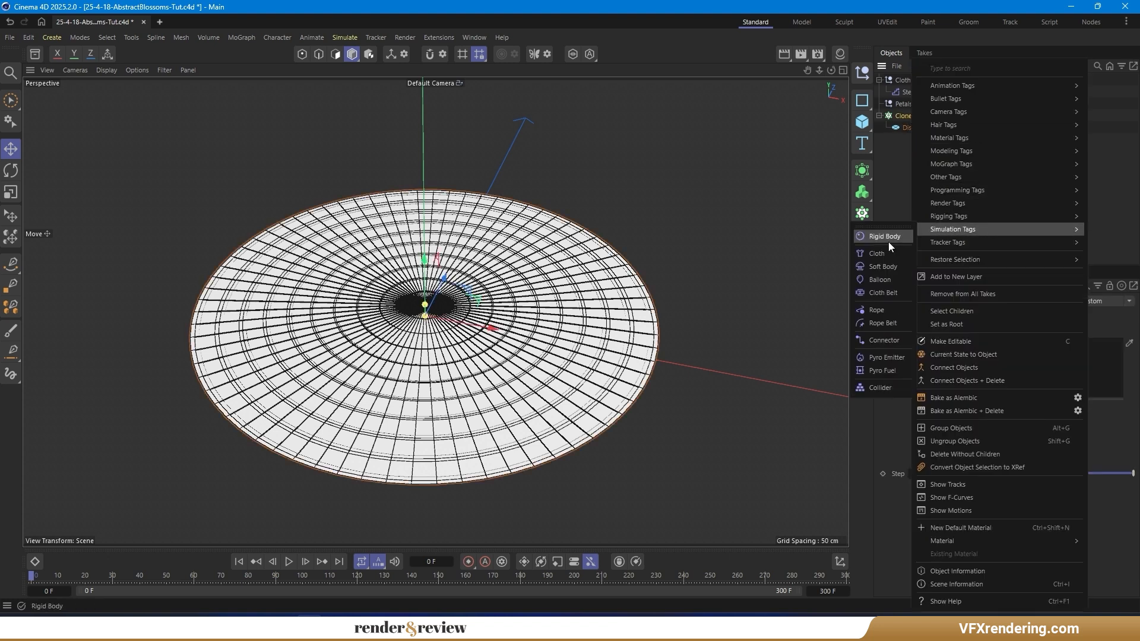
pyautogui.click(877, 254)
pyautogui.click(924, 315)
pyautogui.moveTo(988, 265); pyautogui.dragTo(975, 172)
pyautogui.doubleClick(963, 328)
pyautogui.write('0.5')
pyautogui.press('Return')
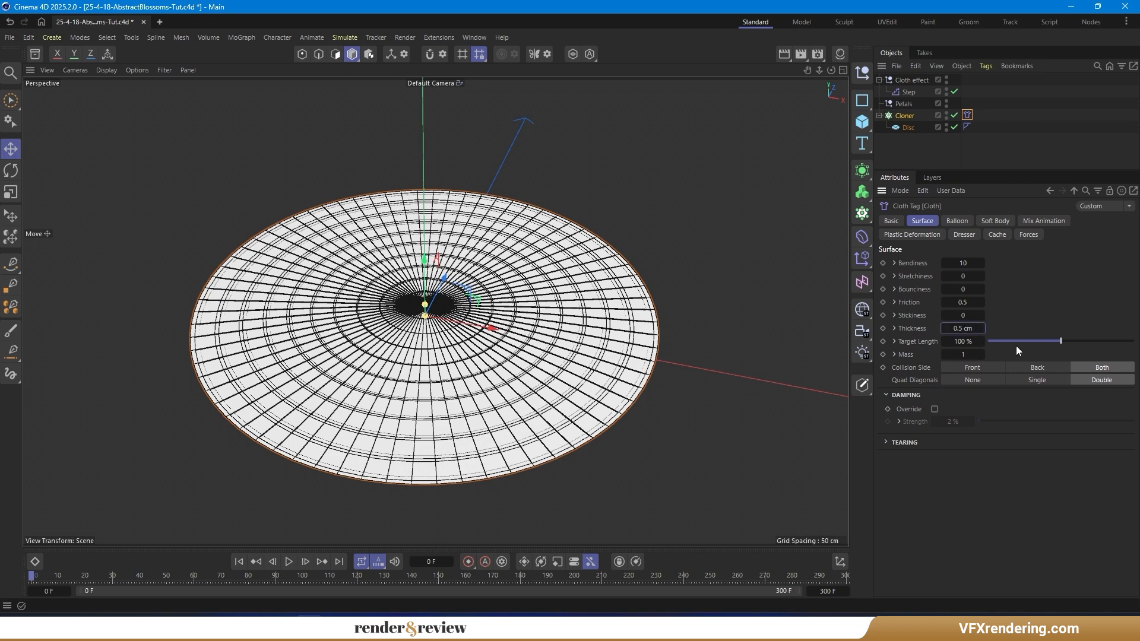
# Play the cloth simulation briefly, stop it and return to the first frame.
pyautogui.click(288, 562)
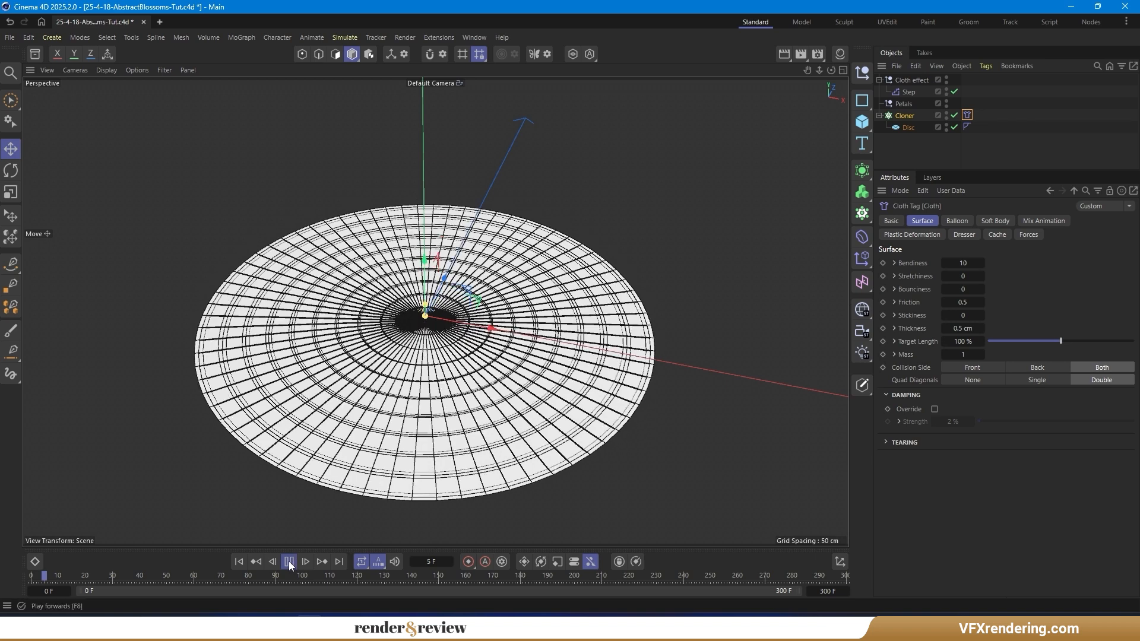
pyautogui.click(289, 562)
pyautogui.click(239, 561)
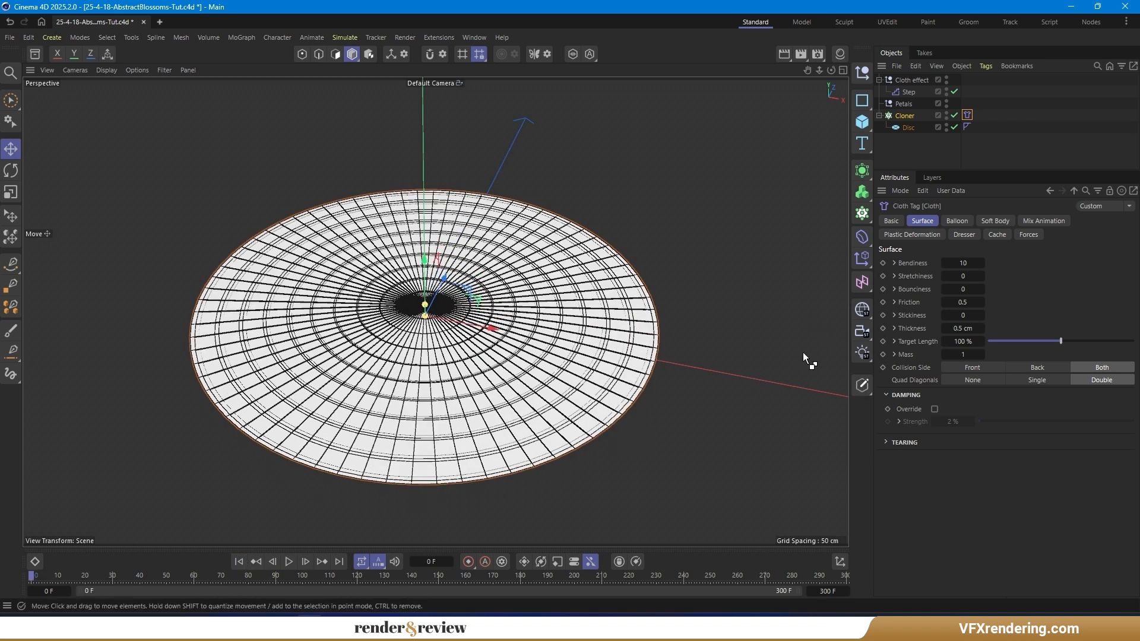
# Open the project's simulation scene settings to check the gravity.
pyautogui.hotkey('ctrl', 'd')
pyautogui.click(1096, 221)
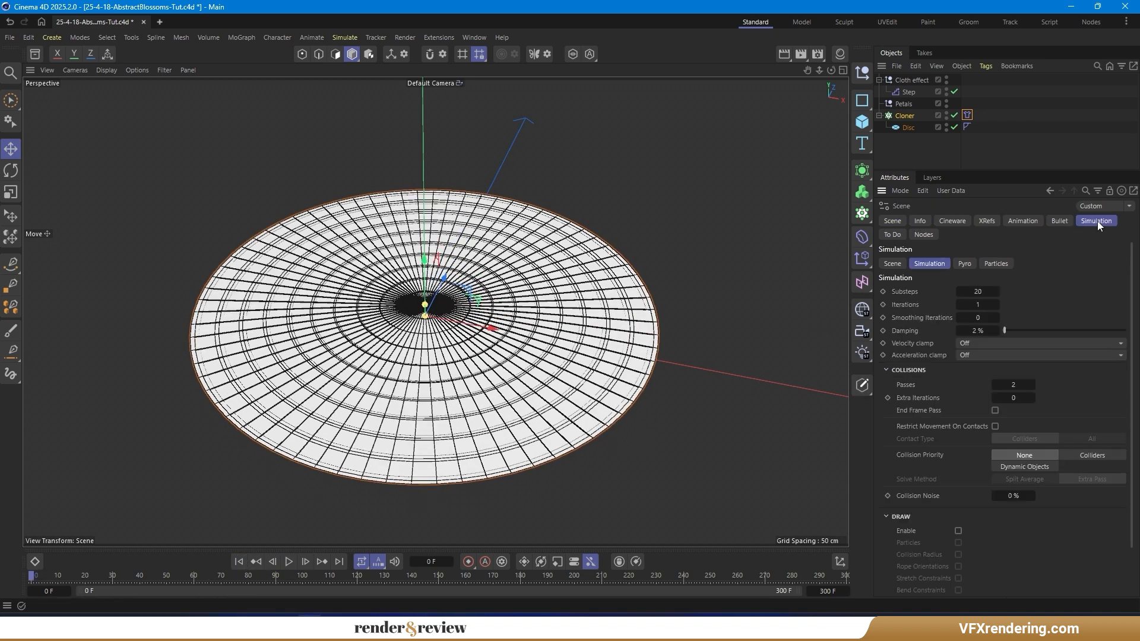
pyautogui.click(892, 264)
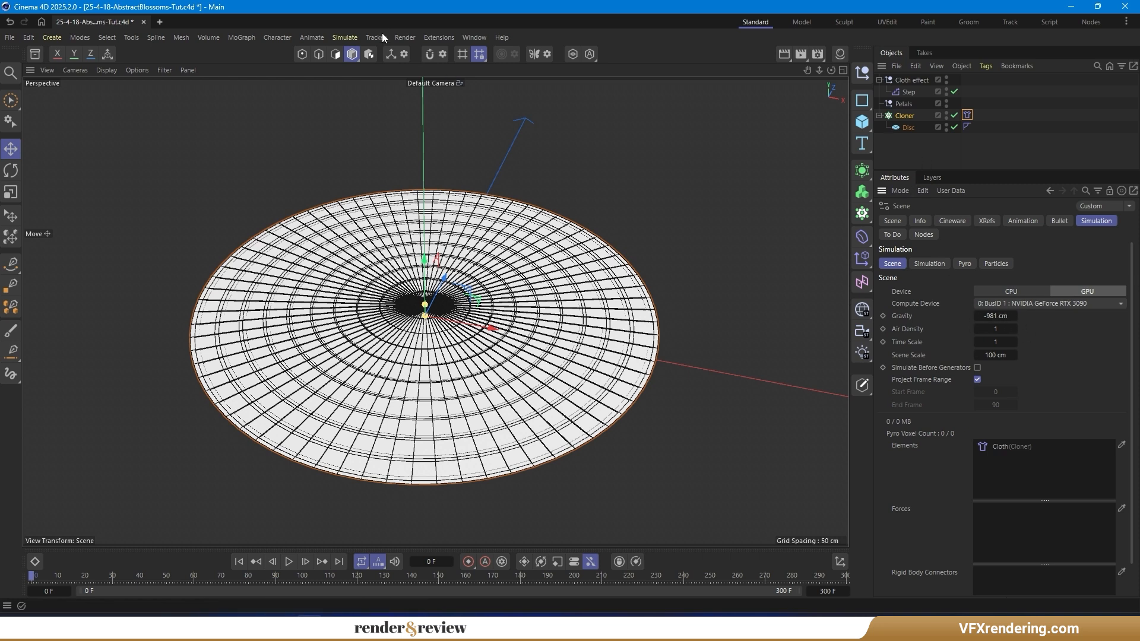
# Add a Wind force to the Cloth effect group and set its pitch rotation to 90°.
pyautogui.click(338, 38)
pyautogui.moveTo(355, 59)
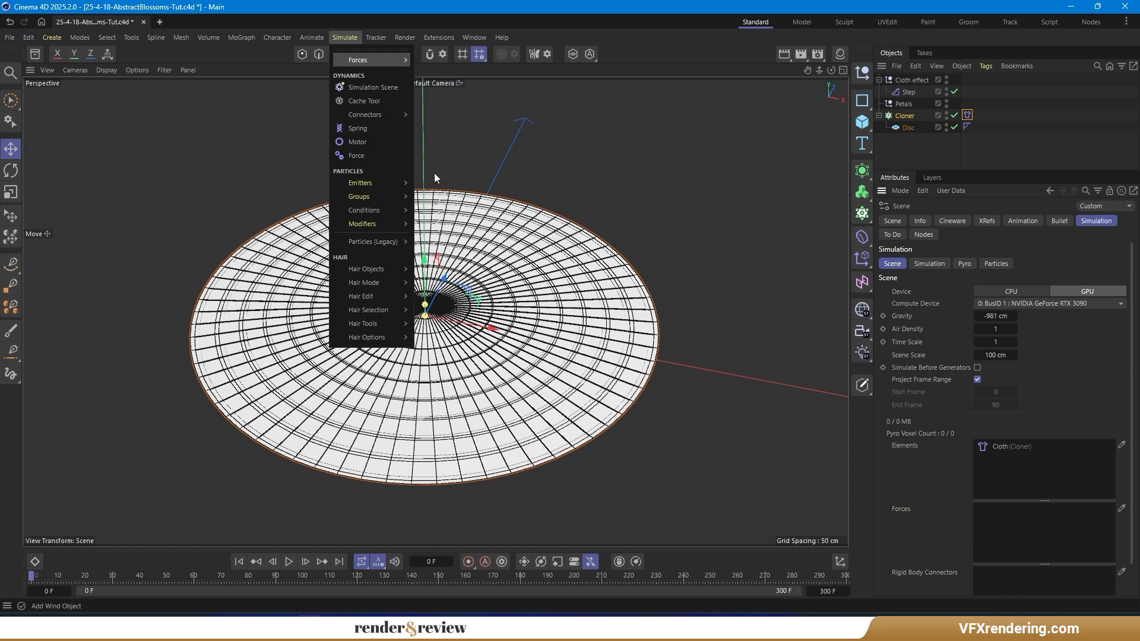
pyautogui.click(433, 173)
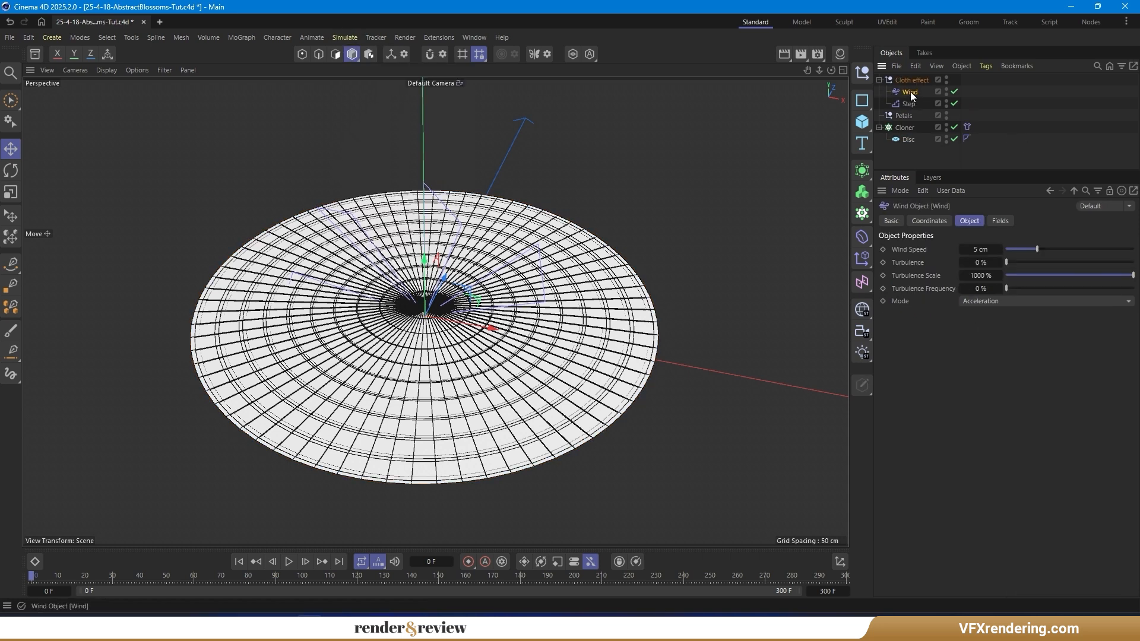
pyautogui.click(938, 222)
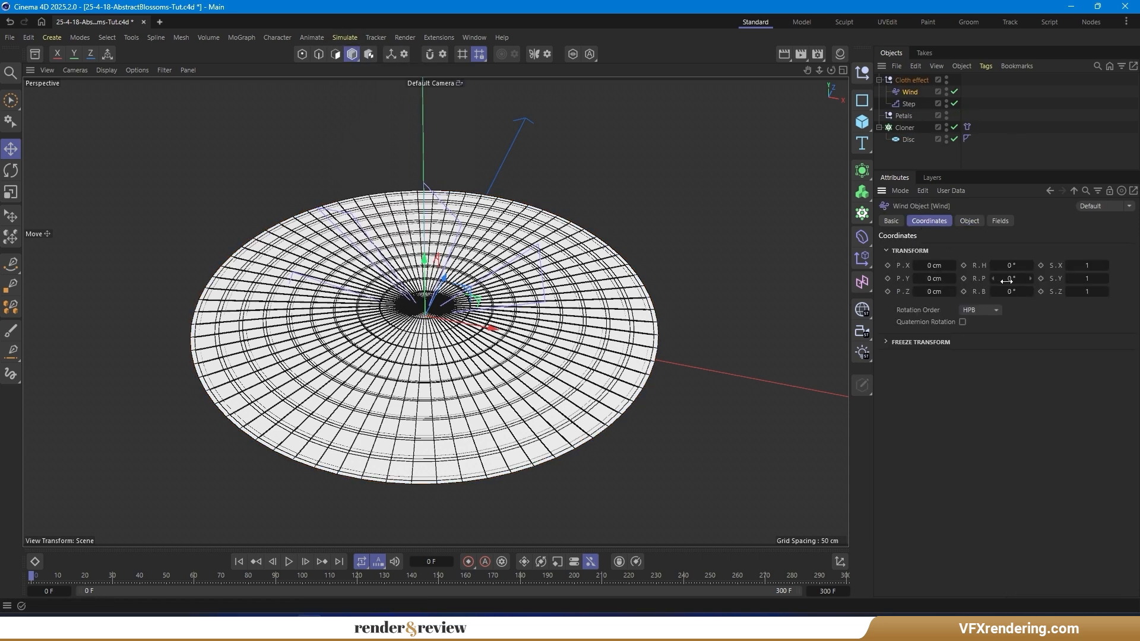
pyautogui.press('r')
pyautogui.moveTo(419, 298); pyautogui.dragTo(416, 320)
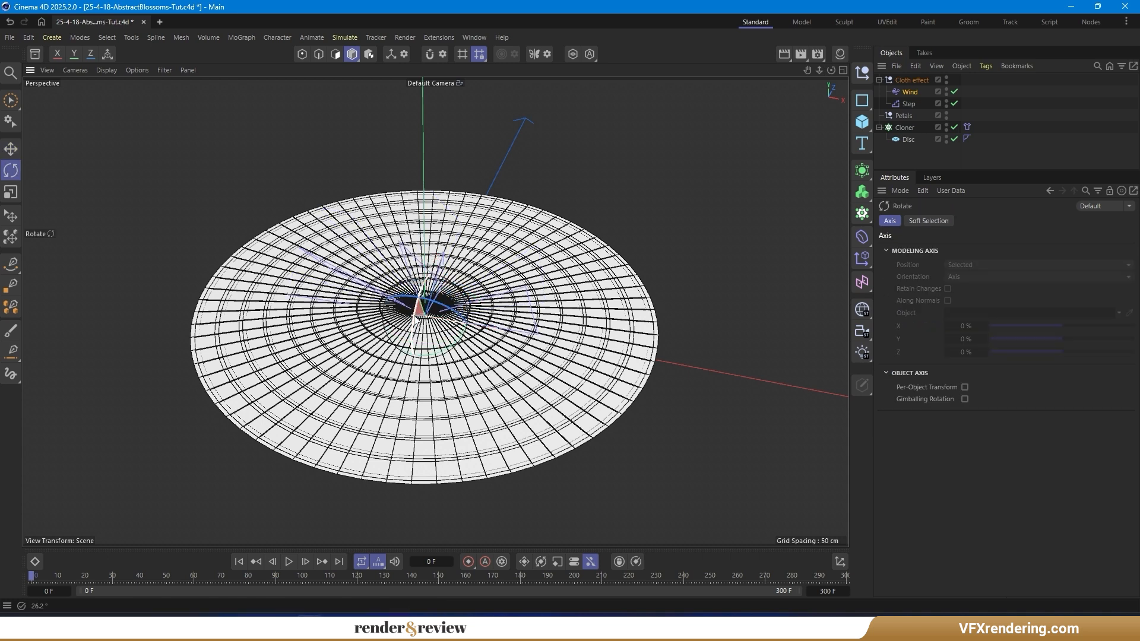
pyautogui.click(910, 92)
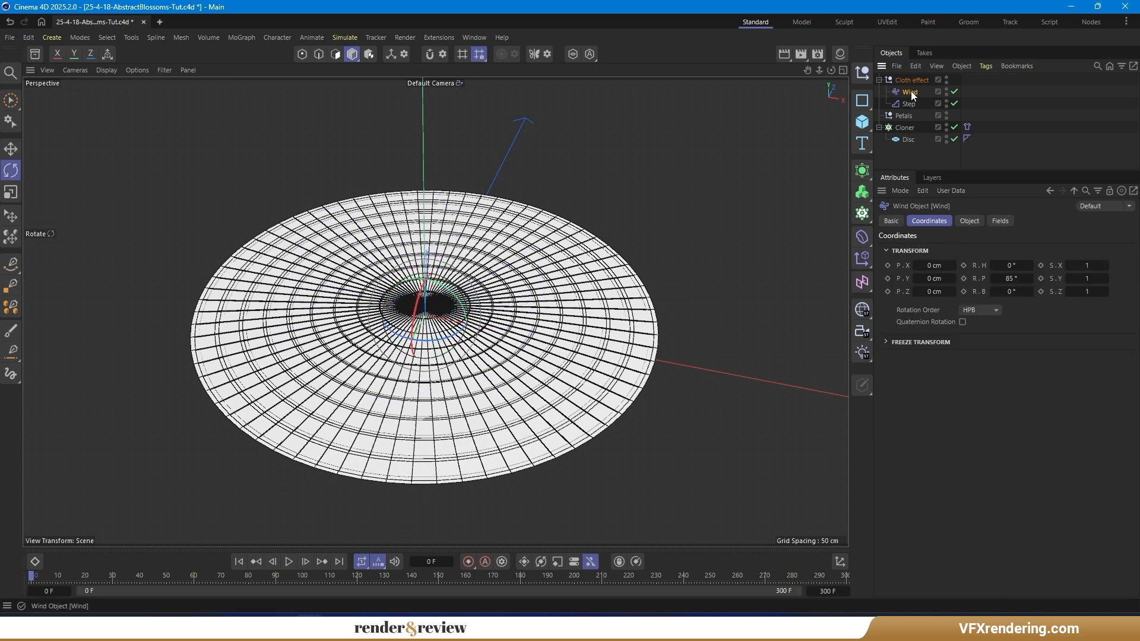
pyautogui.click(1016, 277)
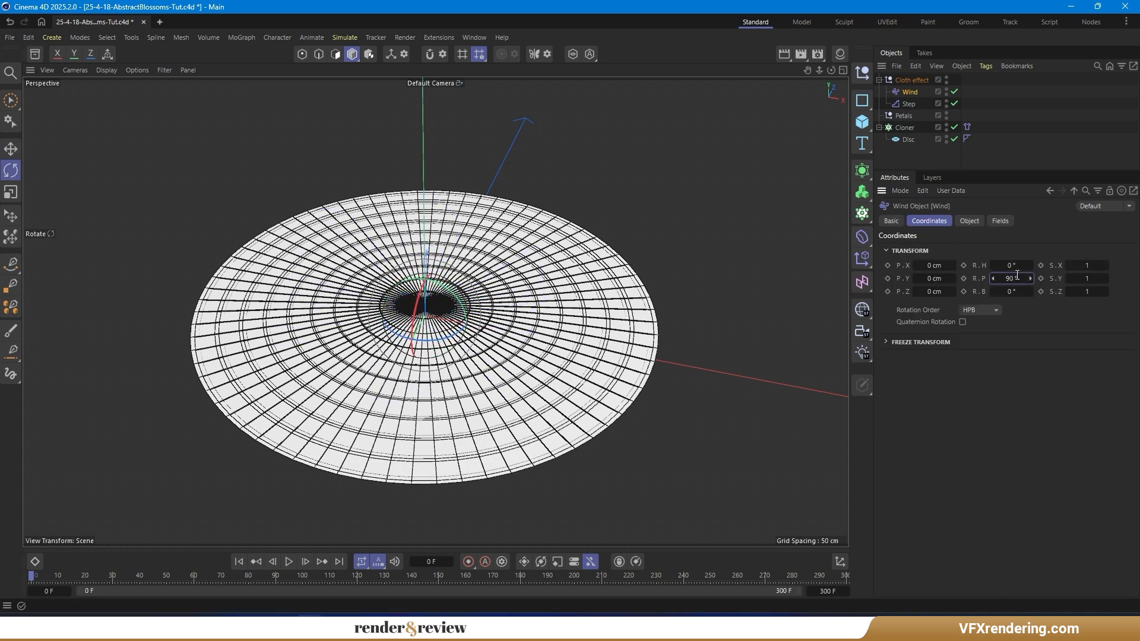
# Set the Wind force's speed to 1200 cm, turbulence to 10% and mode to Aerodynamics Wind.
pyautogui.click(969, 221)
pyautogui.click(982, 249)
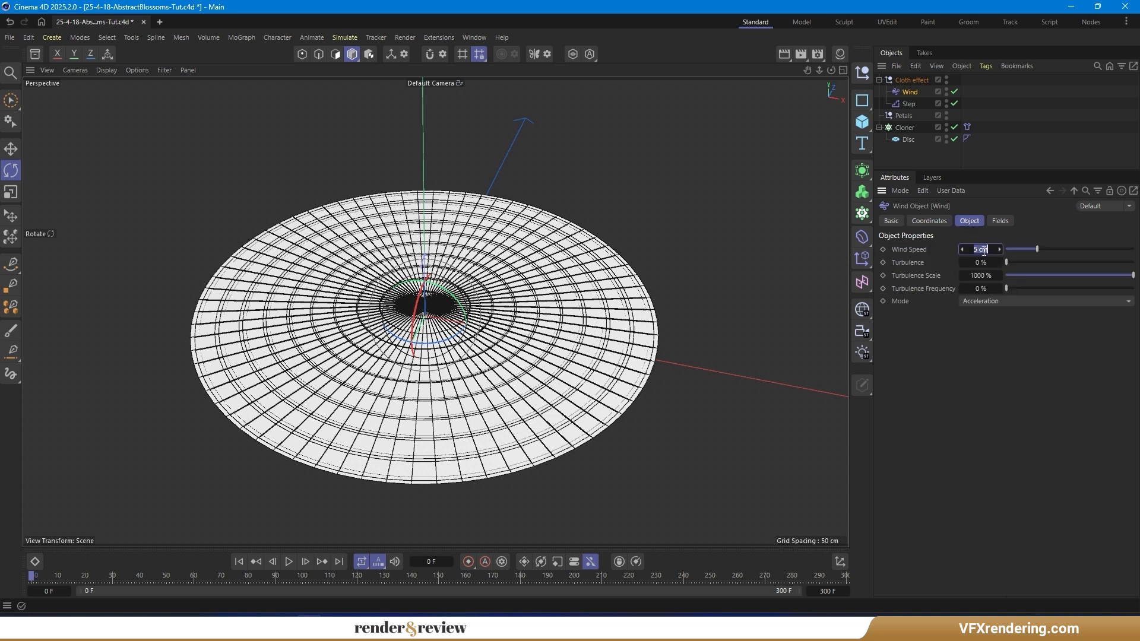
pyautogui.write('1200')
pyautogui.press('Return')
pyautogui.click(974, 262)
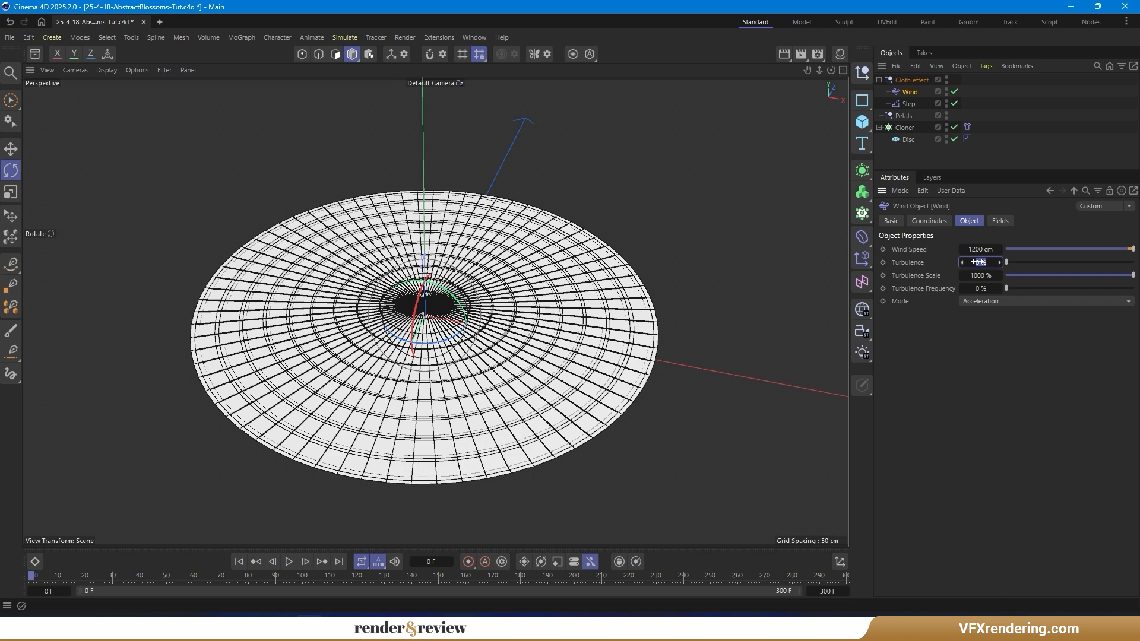
pyautogui.click(1007, 302)
pyautogui.click(1008, 341)
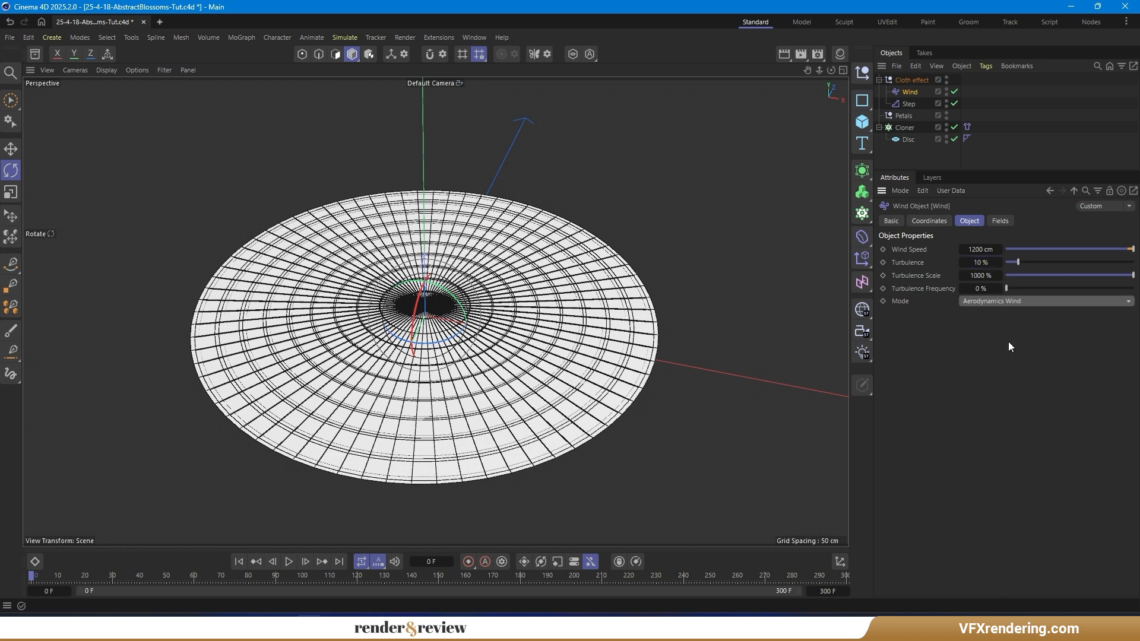
# Play the cloth simulation with the wind, stop it and return to the first frame.
pyautogui.click(288, 561)
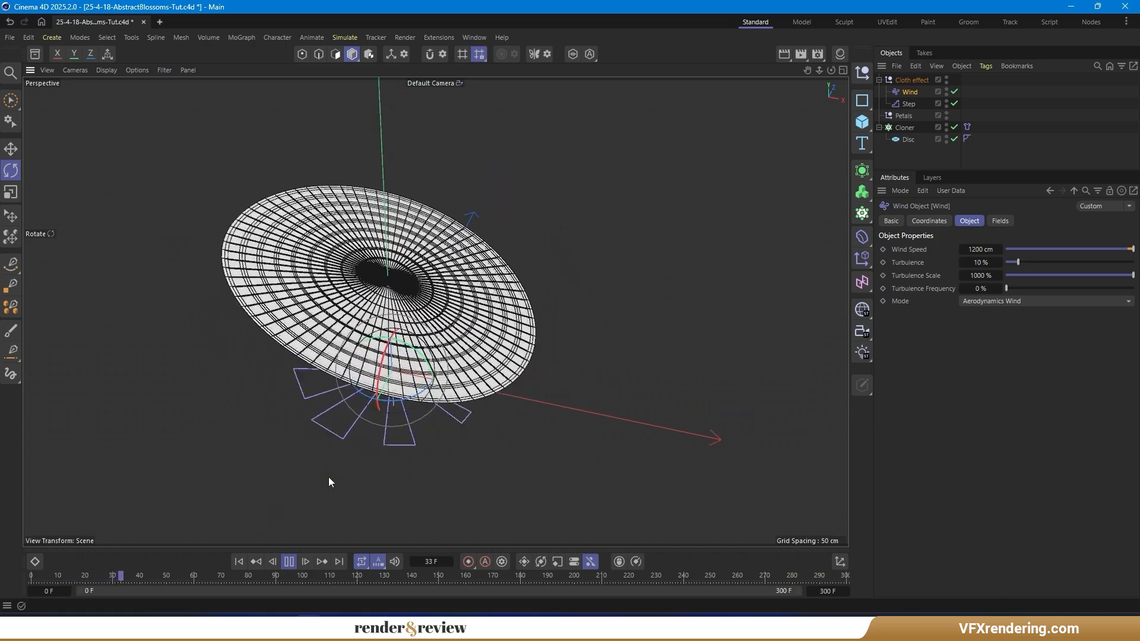
pyautogui.click(290, 562)
pyautogui.click(239, 562)
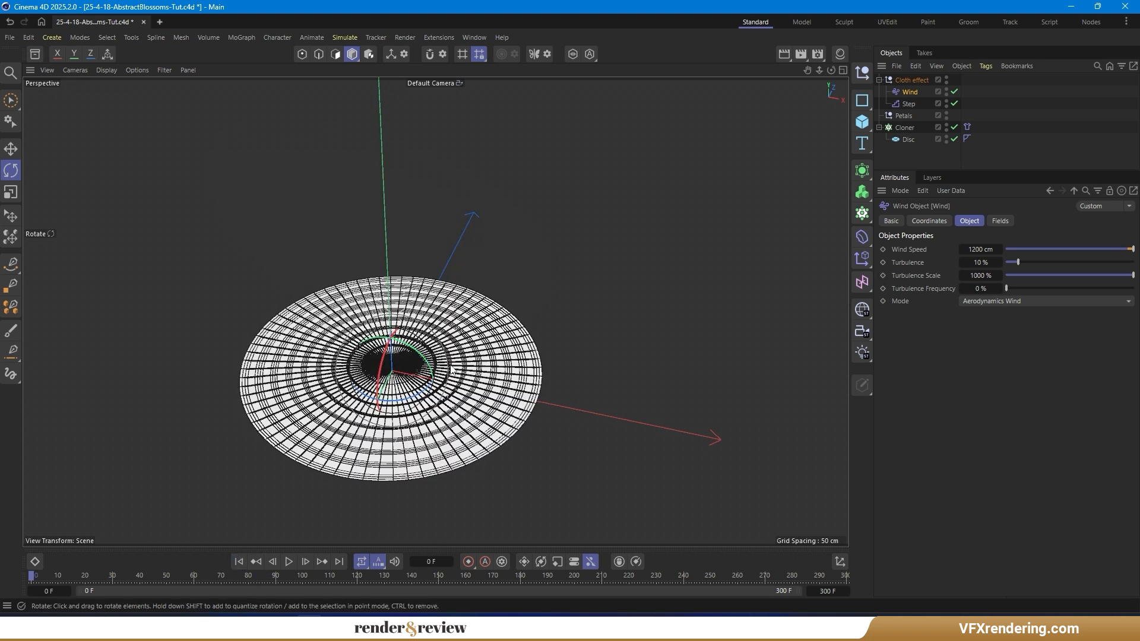
pyautogui.press('e')
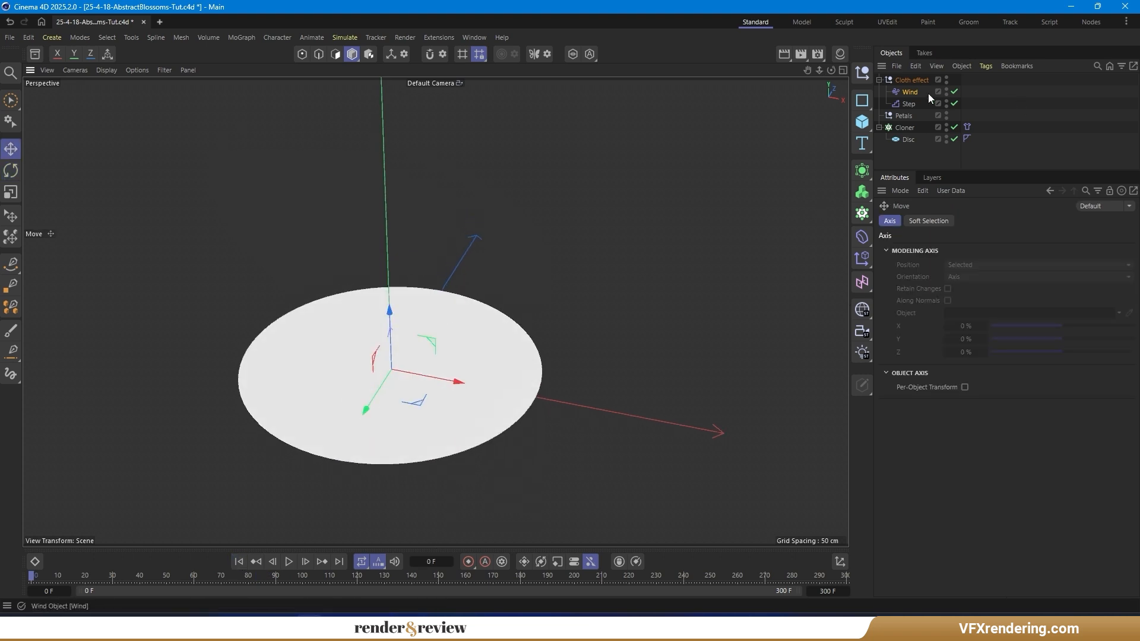
# Add a Vertex Map tag to the Cloner and give it a Cylinder Field.
pyautogui.rightClick(908, 128)
pyautogui.moveTo(931, 178)
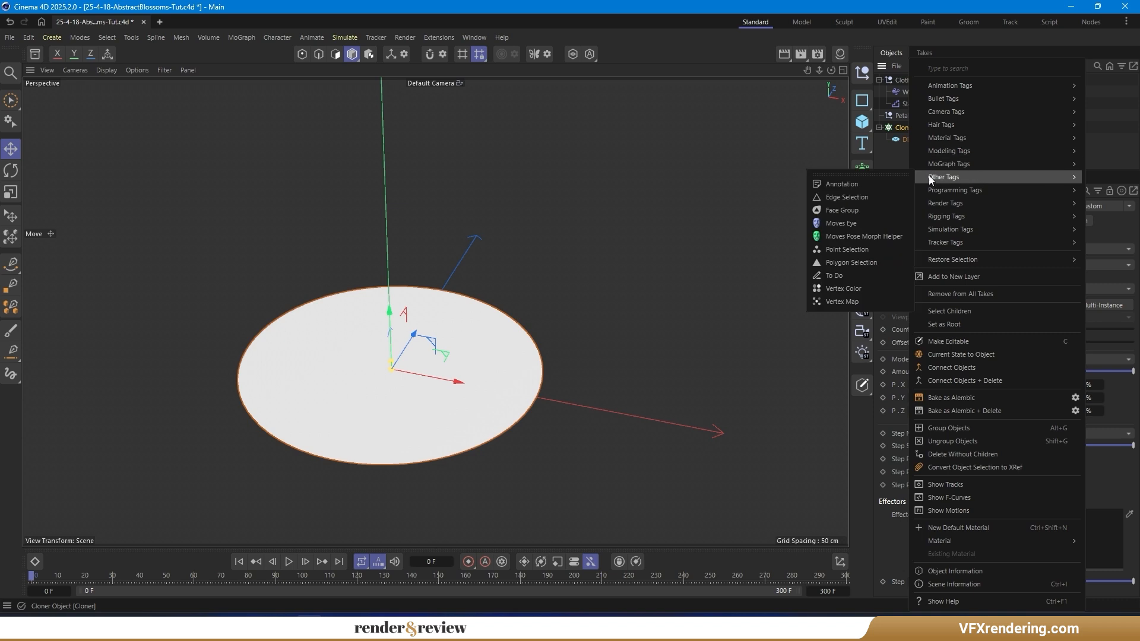
pyautogui.click(842, 302)
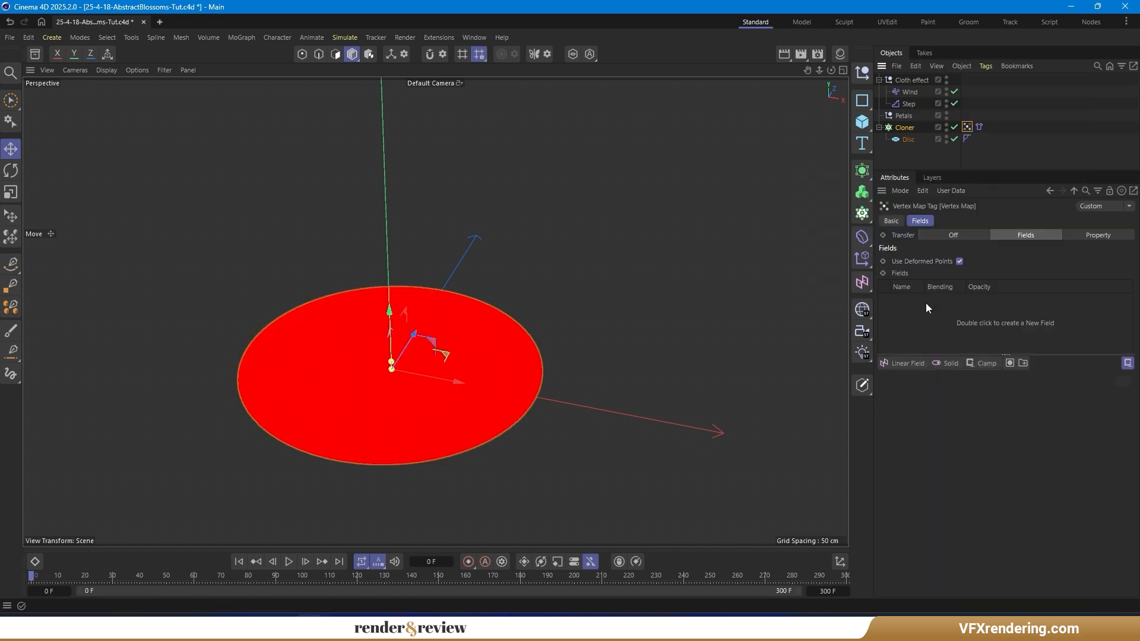
pyautogui.click(896, 364)
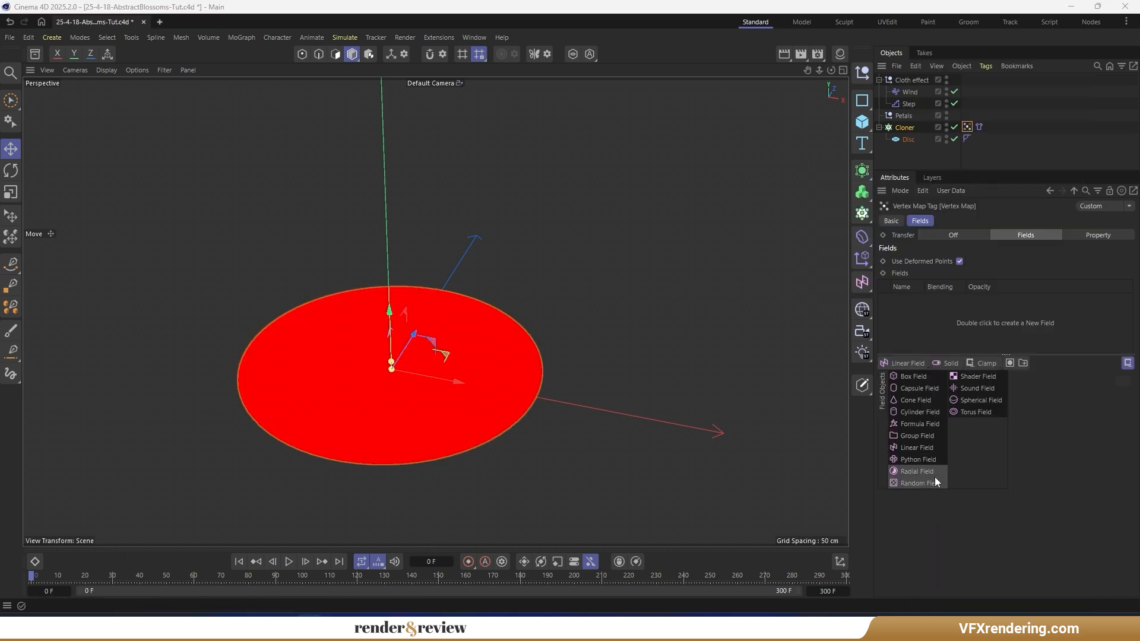
pyautogui.click(927, 413)
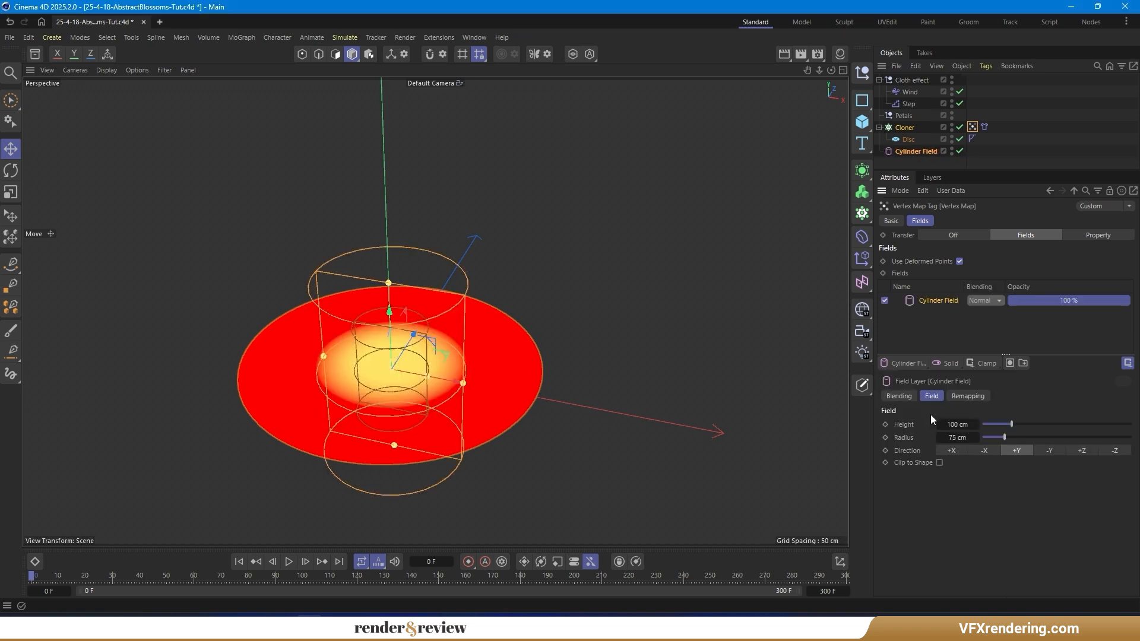
# Set the Cylinder Field's radius to 20 cm and add an Invert layer above it in the vertex map.
pyautogui.click(957, 437)
pyautogui.press('Return')
pyautogui.click(981, 363)
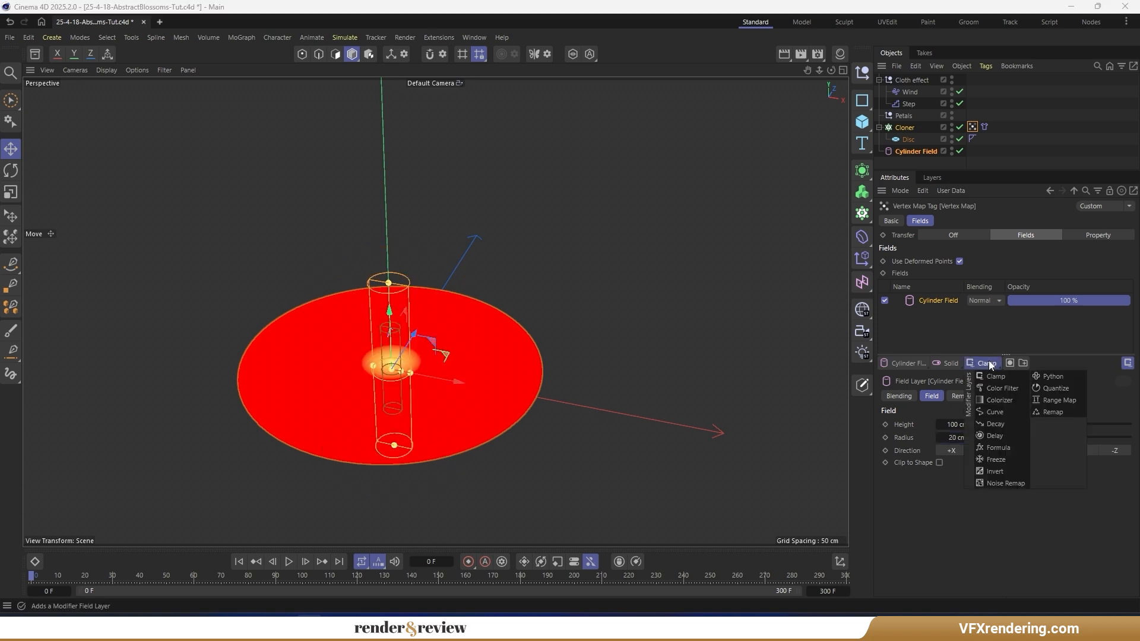
pyautogui.click(1007, 469)
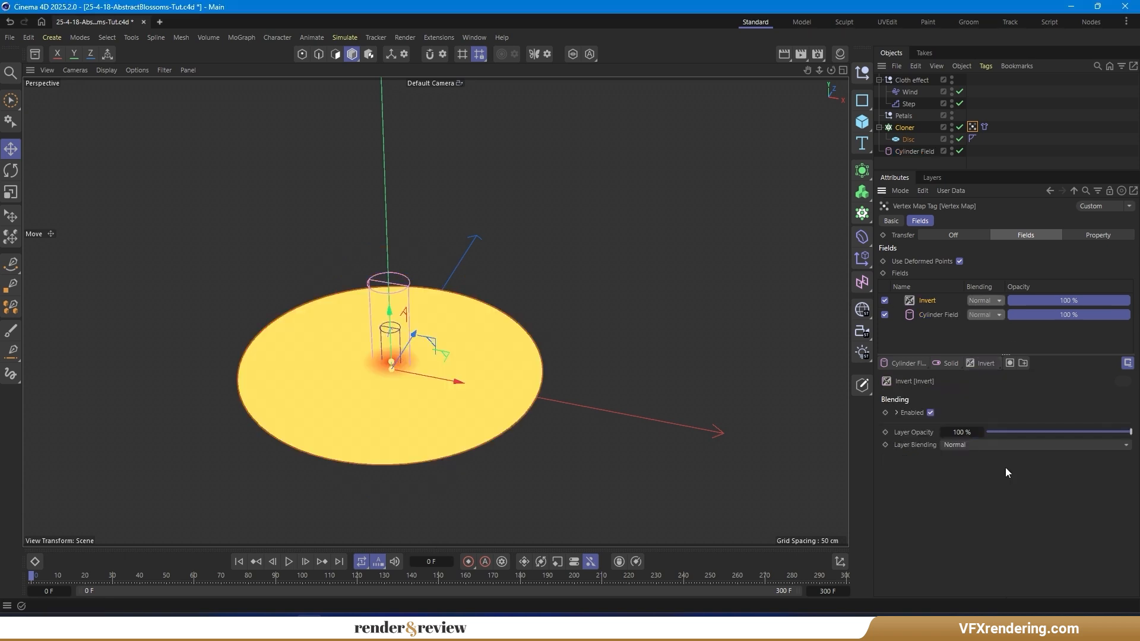
# Assign the vertex map as the Cloth tag's pin map under Mix Animation and set the pin influence to 35%.
pyautogui.click(984, 127)
pyautogui.click(1043, 221)
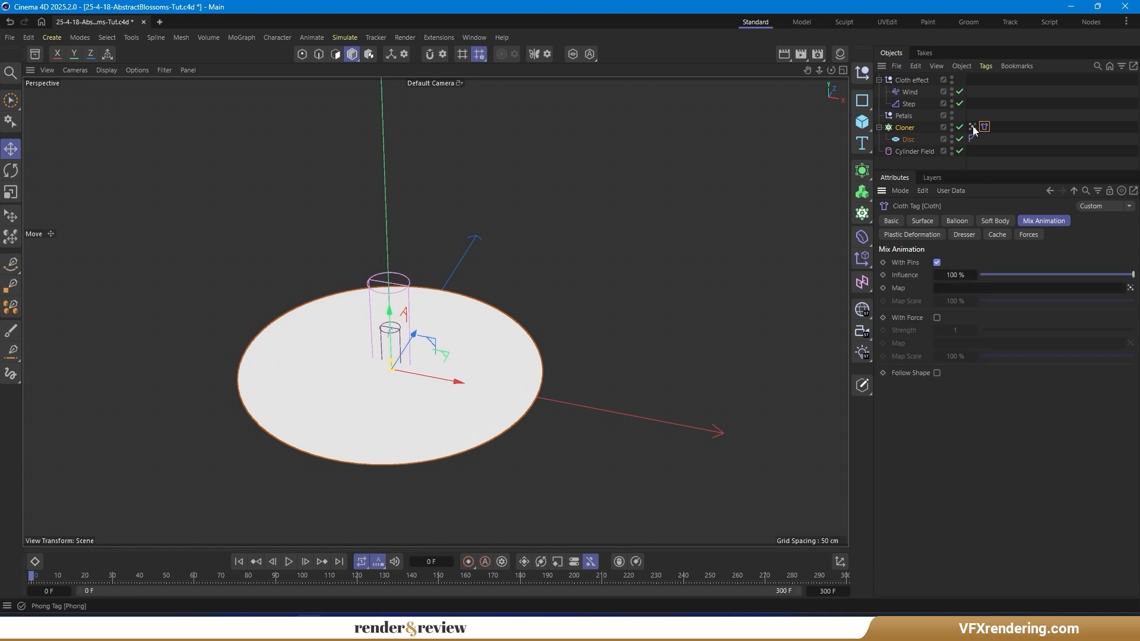
pyautogui.moveTo(971, 127); pyautogui.dragTo(954, 288)
pyautogui.click(956, 275)
pyautogui.write('35')
pyautogui.press('Return')
# Play the pinned cloth simulation to about frame 50, examine its folds with mesh lines displayed, and return to the first frame.
pyautogui.click(289, 562)
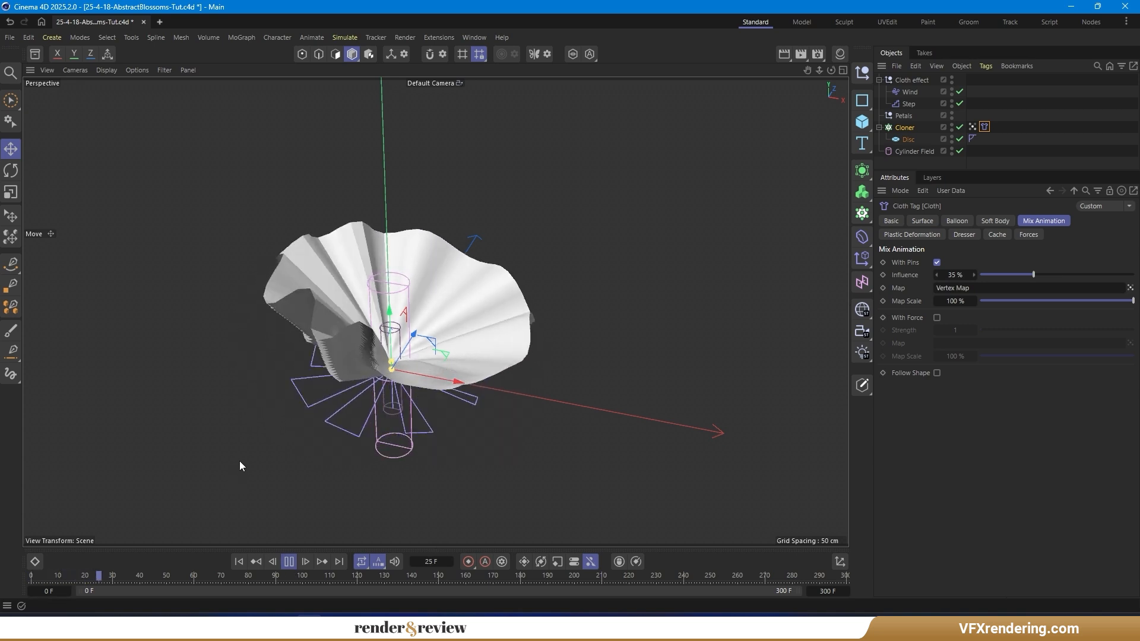
pyautogui.click(286, 561)
pyautogui.press('n')
pyautogui.press('b')
pyautogui.scroll(3, 420, 259)
pyautogui.keyDown('alt'); pyautogui.moveTo(421, 259); pyautogui.dragTo(256, 416); pyautogui.keyUp('alt')
pyautogui.click(289, 561)
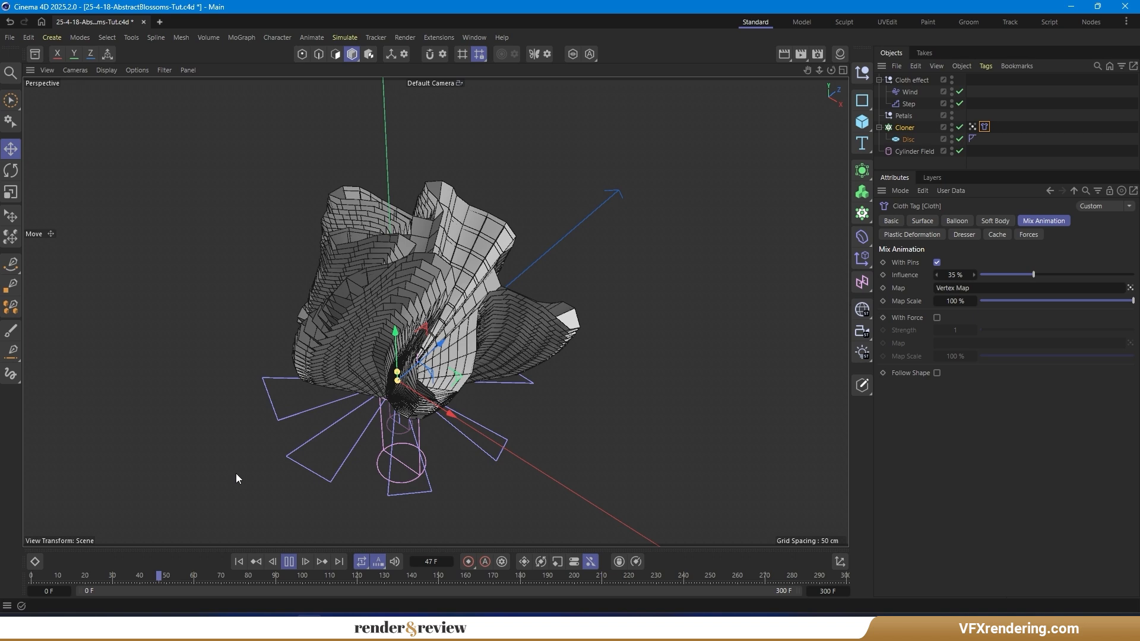
pyautogui.click(289, 561)
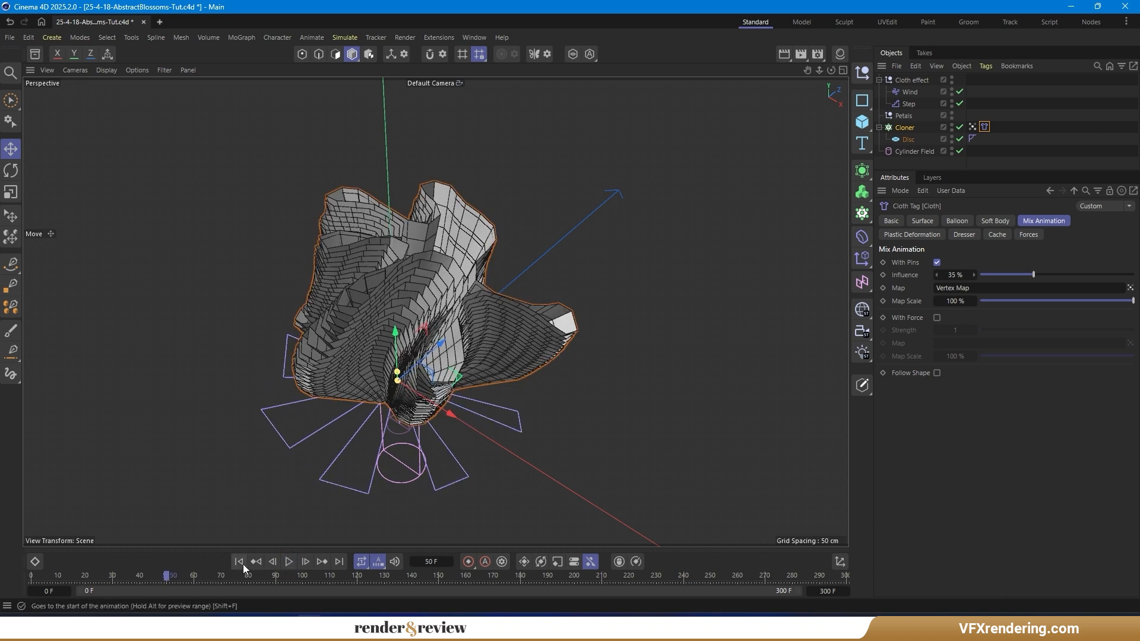
pyautogui.click(239, 561)
# Switch to plain Gouraud shading, replay the simulation to examine the cloth's shape, and return to the first frame.
pyautogui.press('n')
pyautogui.press('a')
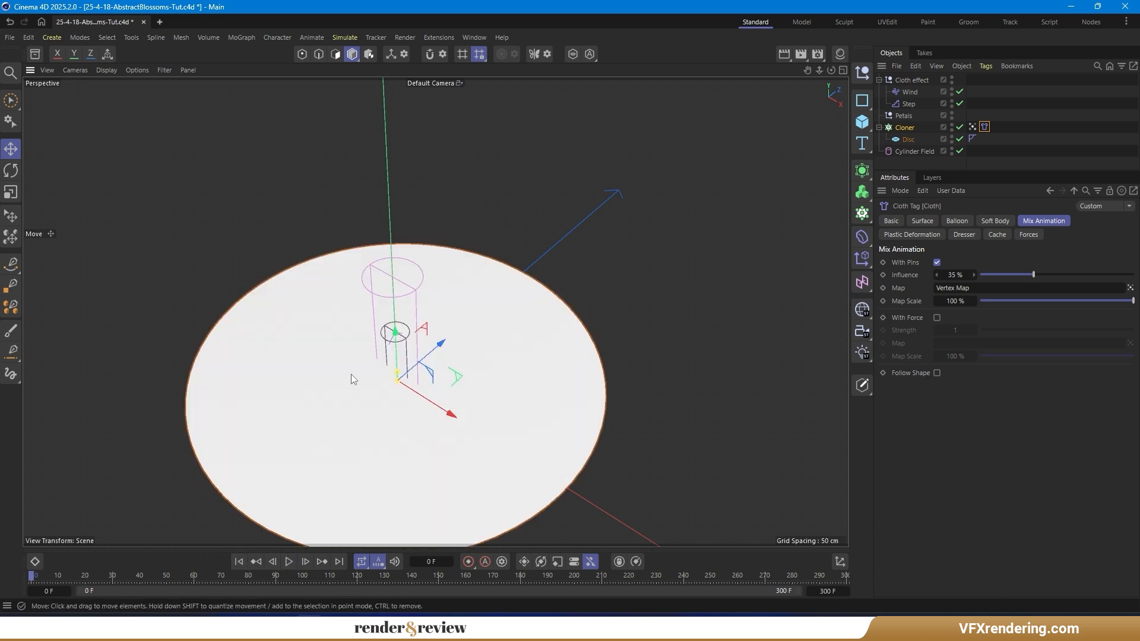
pyautogui.scroll(-2, 433, 247)
pyautogui.click(289, 561)
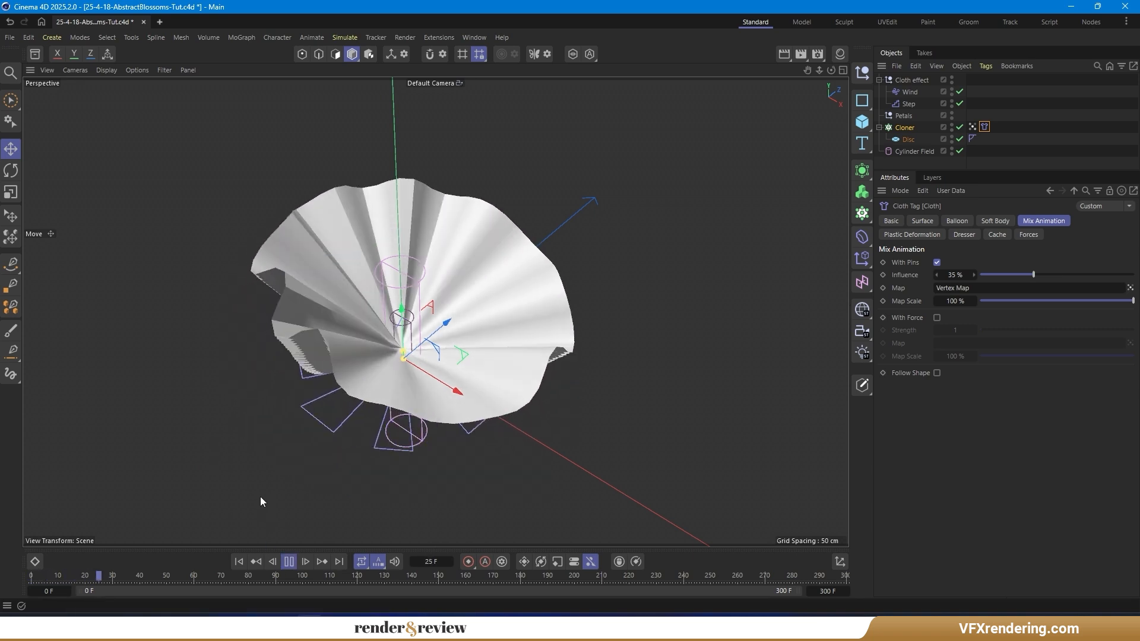
pyautogui.click(289, 561)
pyautogui.keyDown('alt'); pyautogui.moveTo(331, 416); pyautogui.dragTo(294, 254); pyautogui.keyUp('alt')
pyautogui.click(239, 561)
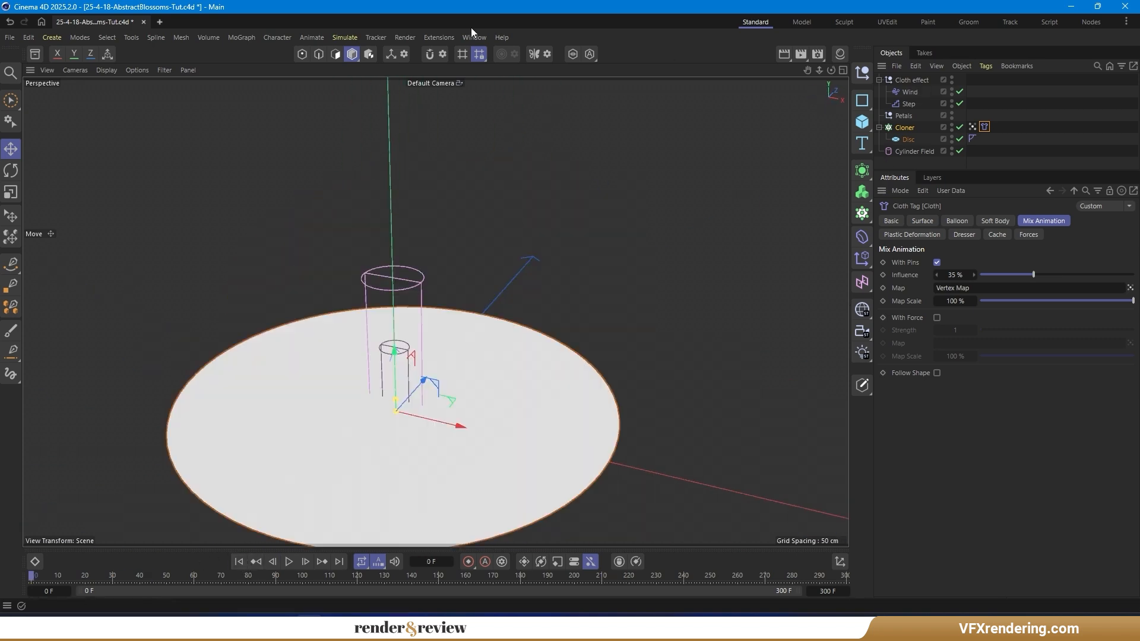
# Add a Turbulence force with strength 150 cm, scale 20%, frequency 50% and Aerodynamics Wind mode to the Cloth effect group.
pyautogui.click(345, 38)
pyautogui.moveTo(368, 60)
pyautogui.click(441, 157)
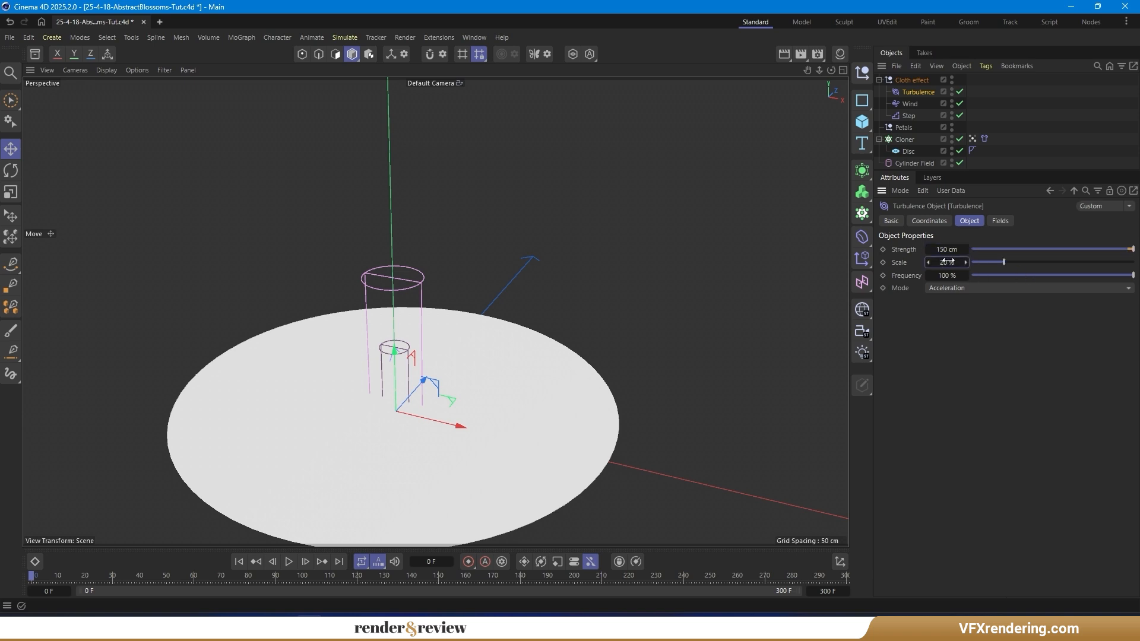
pyautogui.click(950, 288)
pyautogui.click(1010, 330)
pyautogui.keyDown('alt'); pyautogui.moveTo(363, 419); pyautogui.dragTo(374, 423); pyautogui.keyUp('alt')
# Play the simulation with the turbulence, examine it from other angles with mesh lines displayed, and return to the first frame.
pyautogui.click(289, 562)
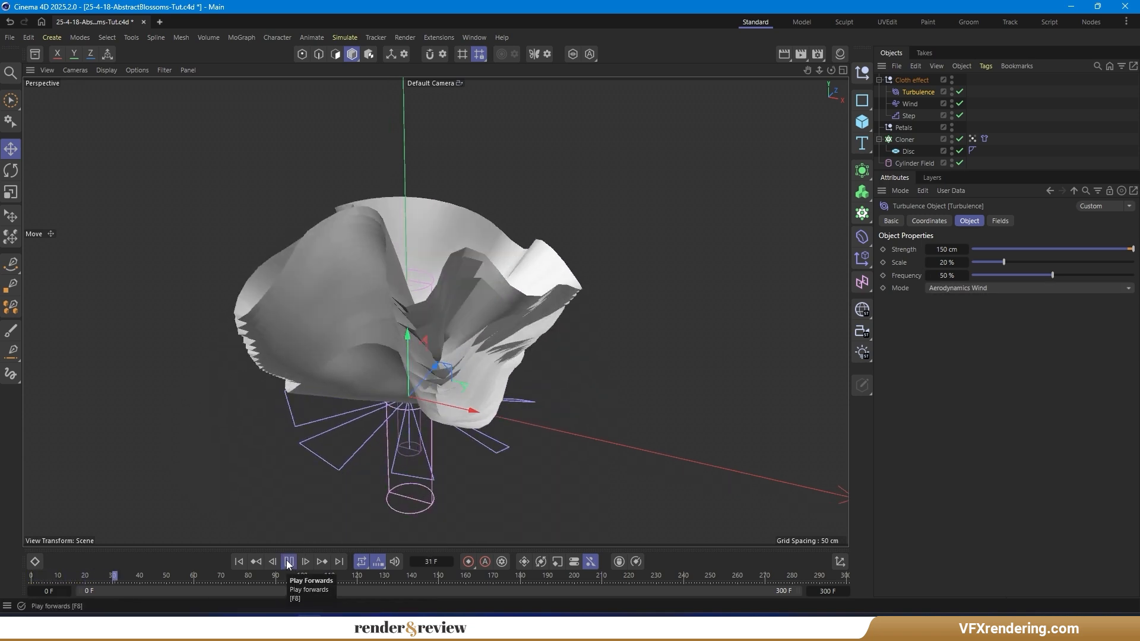
pyautogui.click(289, 561)
pyautogui.moveTo(262, 310)
pyautogui.keyDown('alt'); pyautogui.mouseDown()
pyautogui.moveTo(350, 361)
pyautogui.moveTo(301, 369)
pyautogui.moveTo(275, 348)
pyautogui.moveTo(295, 218)
pyautogui.moveTo(504, 299)
pyautogui.moveTo(578, 246)
pyautogui.mouseUp(); pyautogui.keyUp('alt')
pyautogui.press('n')
pyautogui.press('b')
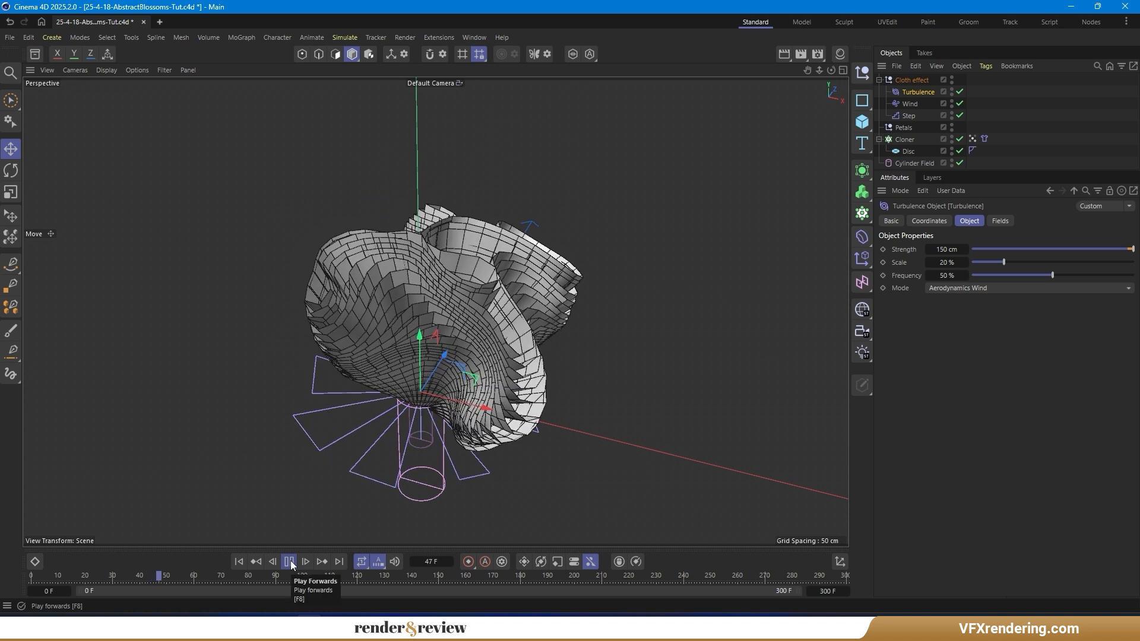
pyautogui.click(290, 562)
pyautogui.click(239, 563)
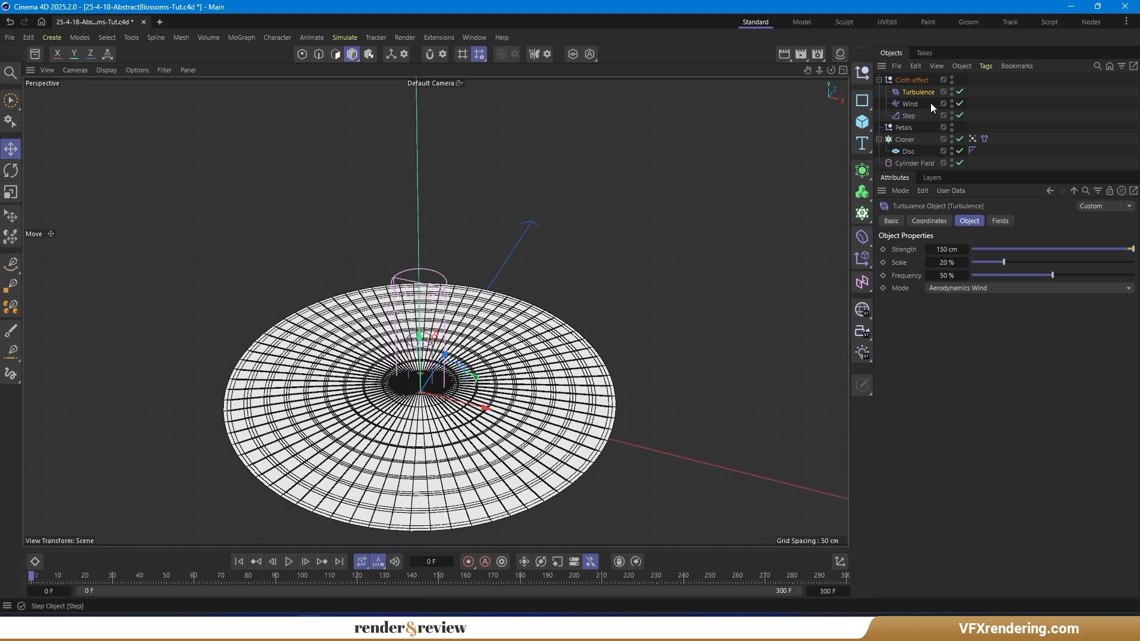
# Duplicate the Turbulence force, set the copy's strength to 250 cm, scale to 8% and frequency to 100%, and play the simulation to about frame 56.
pyautogui.keyDown('ctrl'); pyautogui.moveTo(921, 94); pyautogui.dragTo(922, 98); pyautogui.keyUp('ctrl')
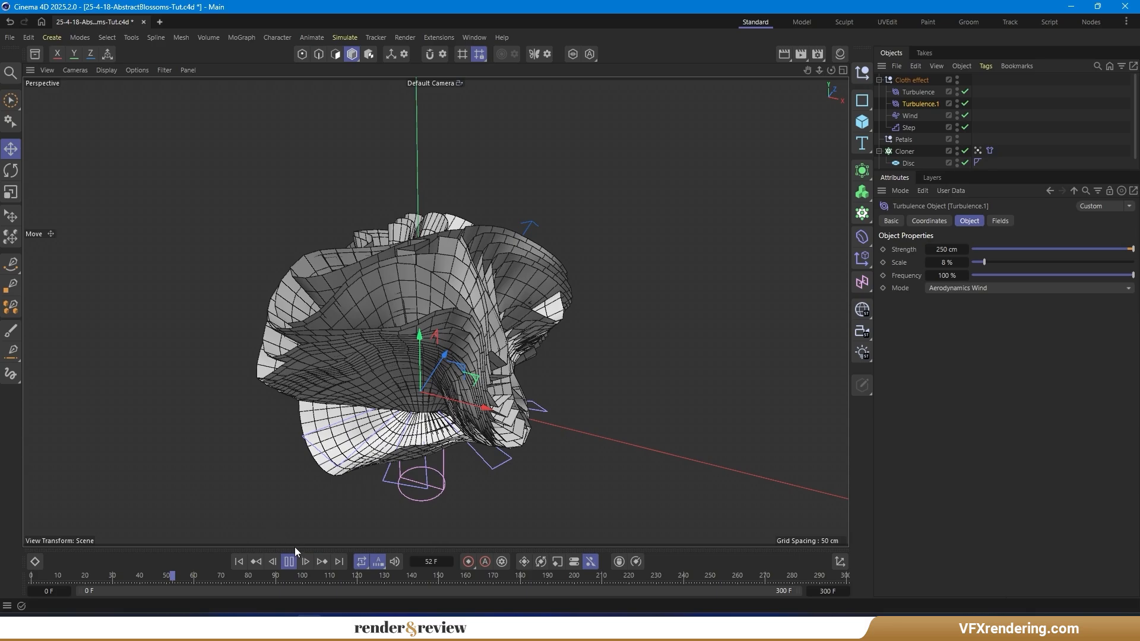
pyautogui.click(288, 561)
pyautogui.keyDown('alt'); pyautogui.moveTo(241, 329); pyautogui.dragTo(282, 214); pyautogui.keyUp('alt')
# Place the Cloner inside a Subdivision Surface and replay the simulation from the start to frame 101, switching to plain Gouraud shading.
pyautogui.click(903, 152)
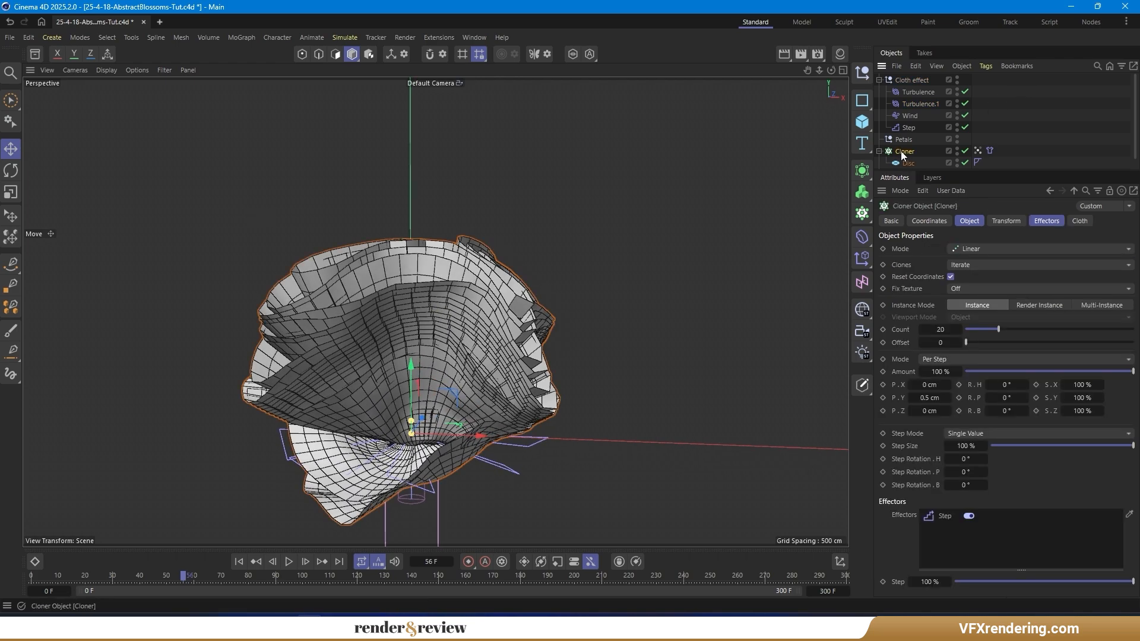
pyautogui.keyDown('alt'); pyautogui.click(863, 171); pyautogui.keyUp('alt')
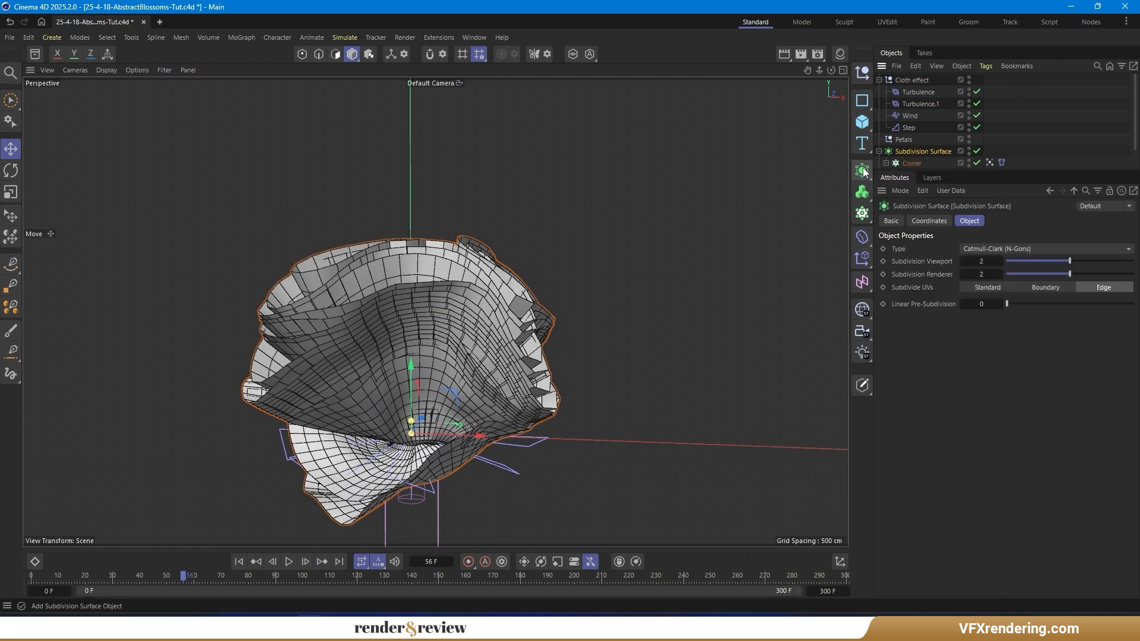
pyautogui.click(239, 561)
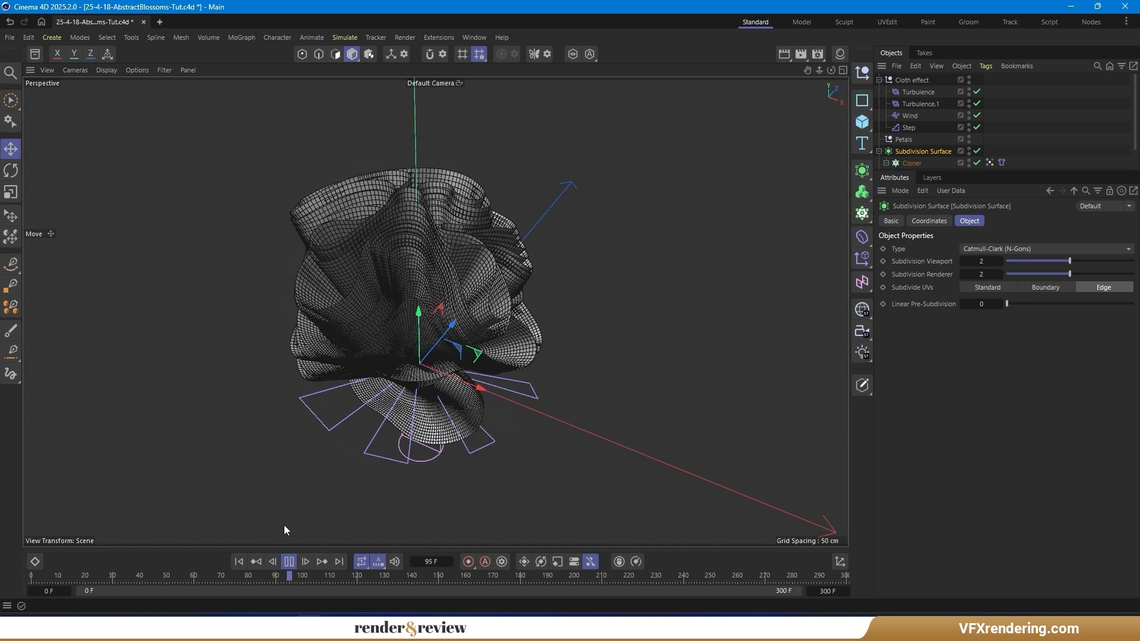
pyautogui.press('n')
pyautogui.press('a')
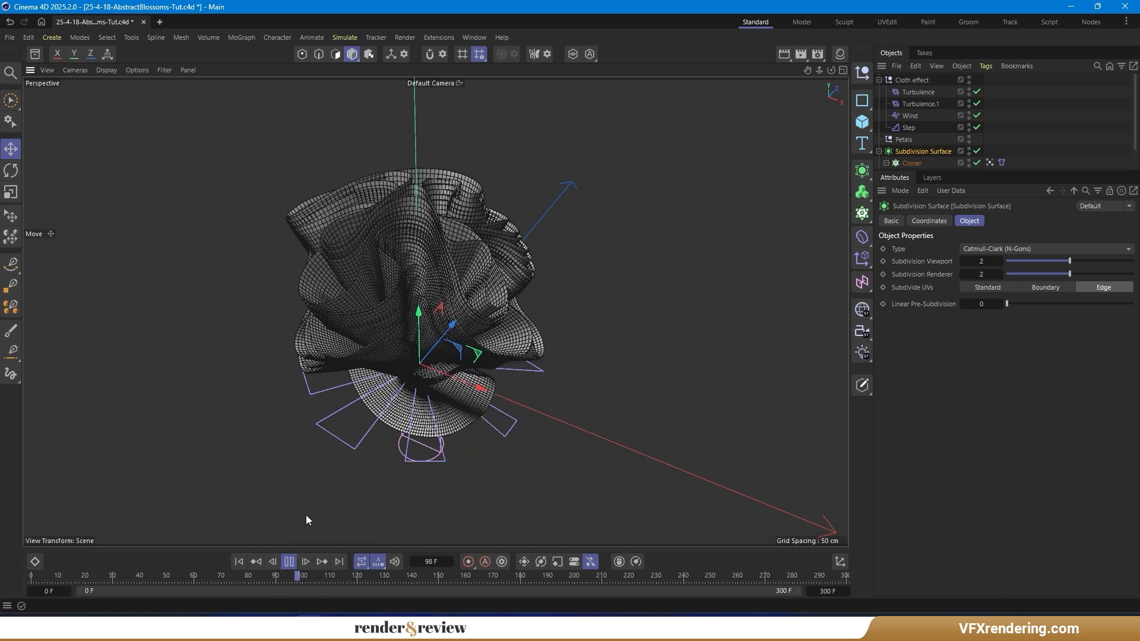
pyautogui.click(289, 561)
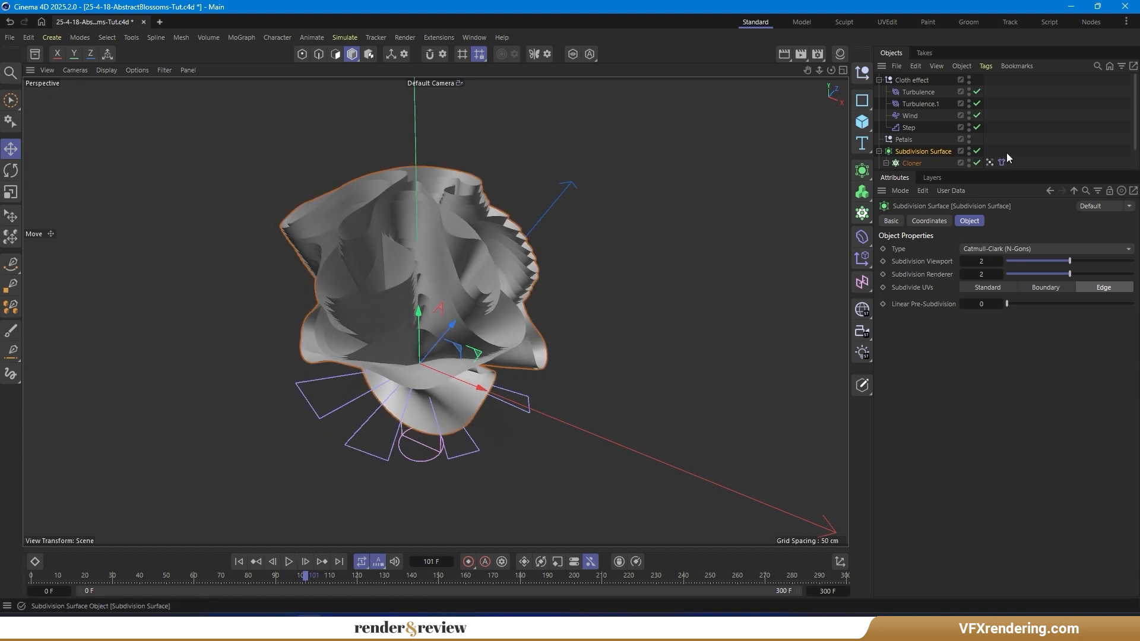
# Enclose the Subdivision Surface in a Cloth Surface with a thickness of 0.25 cm.
pyautogui.click(862, 170)
pyautogui.keyDown('alt'); pyautogui.click(995, 189); pyautogui.keyUp('alt')
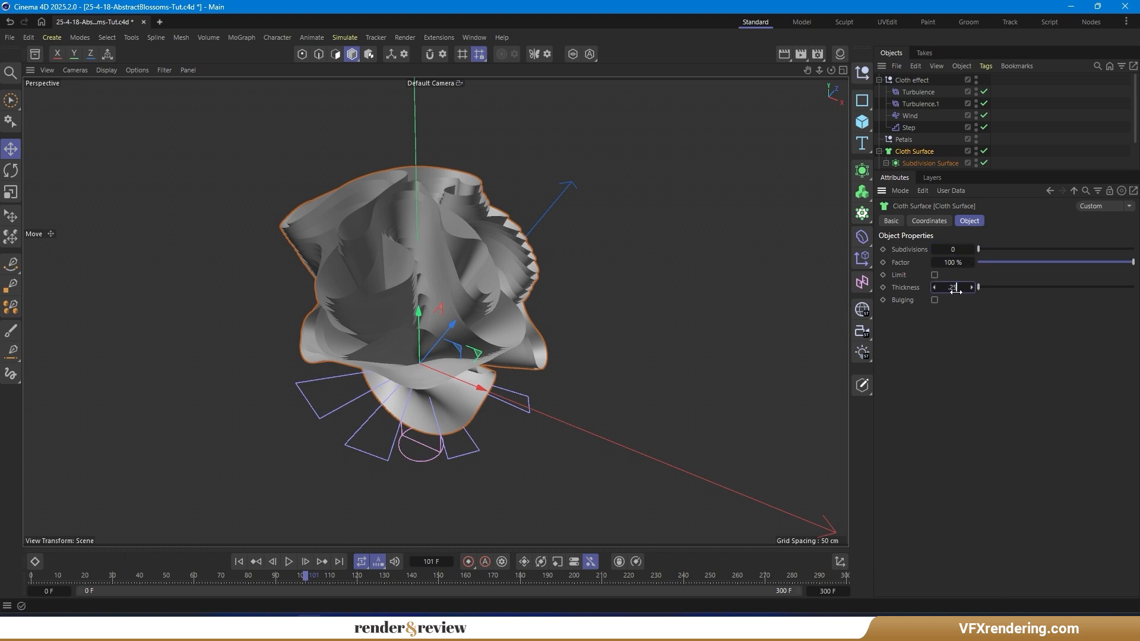
pyautogui.press('Return')
pyautogui.scroll(3, 390, 237)
pyautogui.keyDown('alt'); pyautogui.moveTo(277, 148); pyautogui.dragTo(299, 237); pyautogui.keyUp('alt')
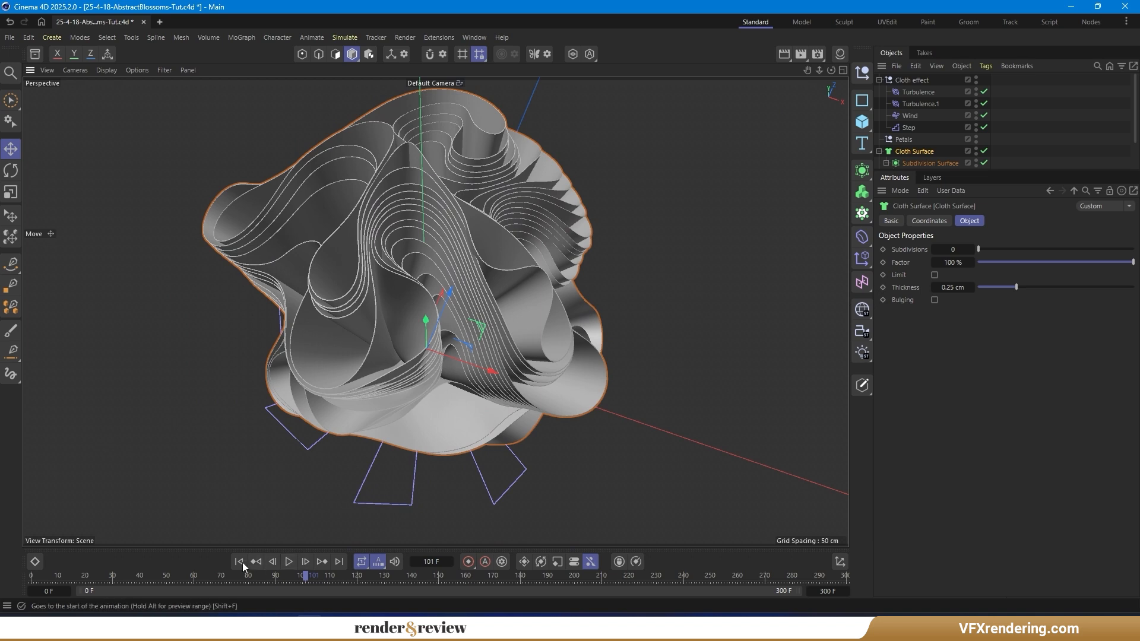
# Replay the thickened cloth simulation from the first frame to about frame 129, examining the blossom's folds from several angles.
pyautogui.click(242, 562)
pyautogui.scroll(-2, 442, 247)
pyautogui.keyDown('alt'); pyautogui.moveTo(422, 364); pyautogui.dragTo(436, 221); pyautogui.keyUp('alt')
pyautogui.click(289, 564)
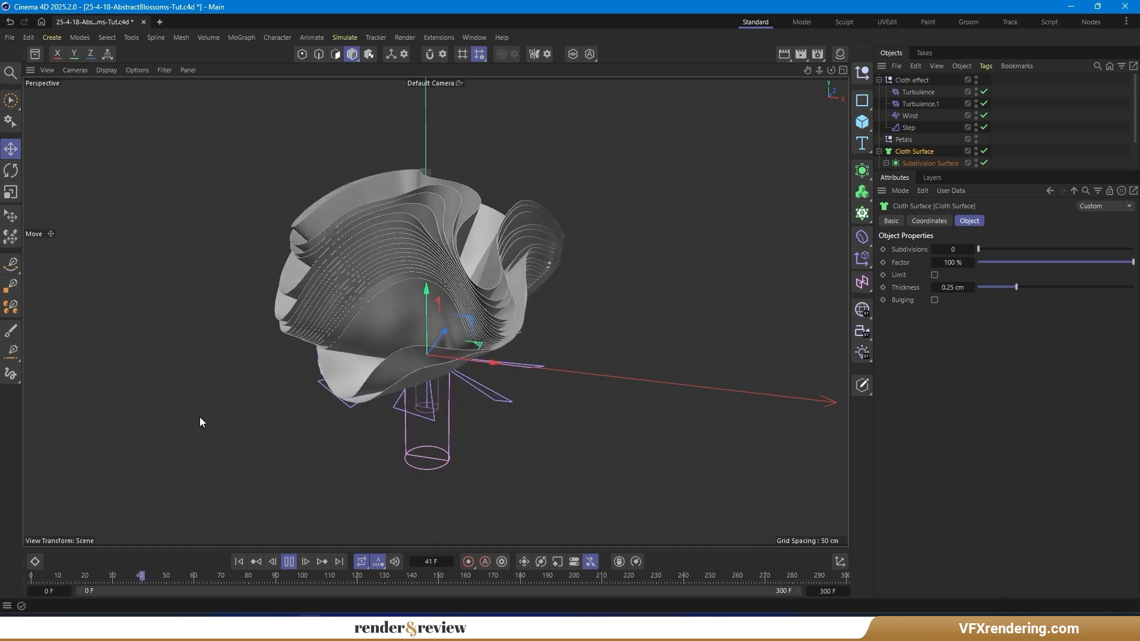
pyautogui.click(286, 562)
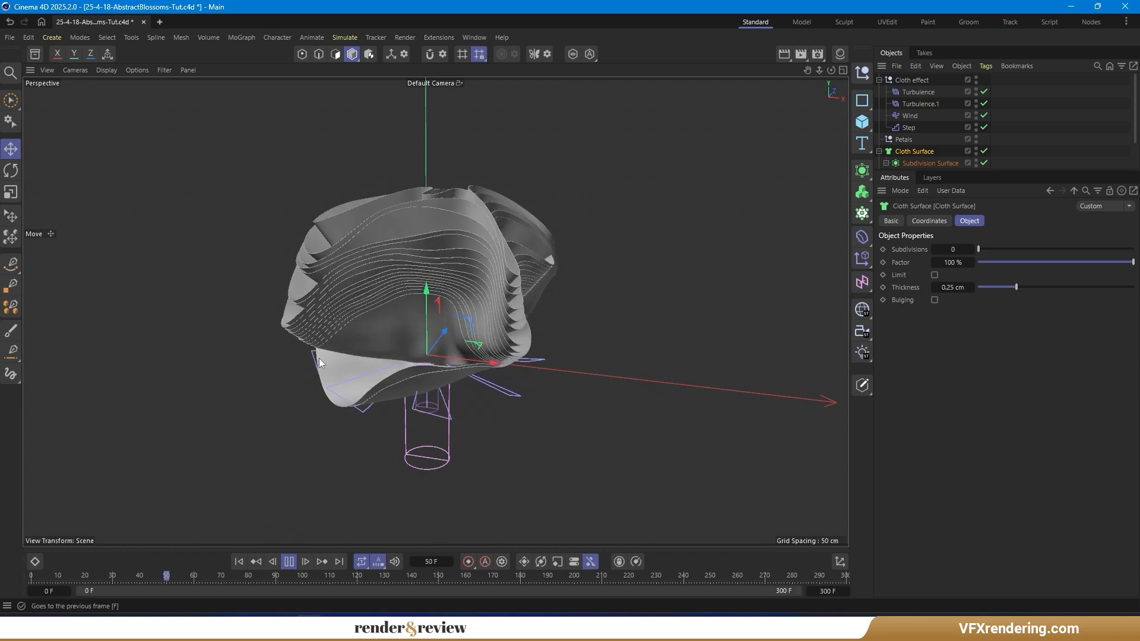
pyautogui.keyDown('alt'); pyautogui.moveTo(254, 308); pyautogui.dragTo(261, 366); pyautogui.keyUp('alt')
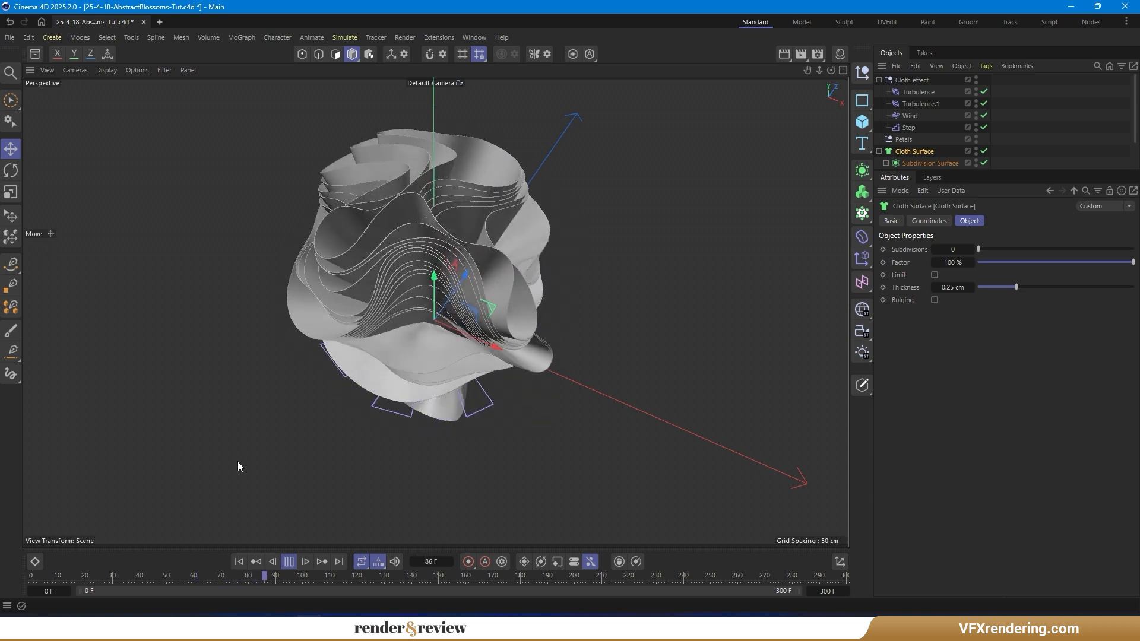
pyautogui.click(291, 566)
pyautogui.scroll(3, 434, 227)
pyautogui.keyDown('alt'); pyautogui.moveTo(434, 227); pyautogui.dragTo(513, 350); pyautogui.keyUp('alt')
pyautogui.keyDown('alt'); pyautogui.moveTo(513, 351); pyautogui.dragTo(543, 384, button='middle'); pyautogui.keyUp('alt')
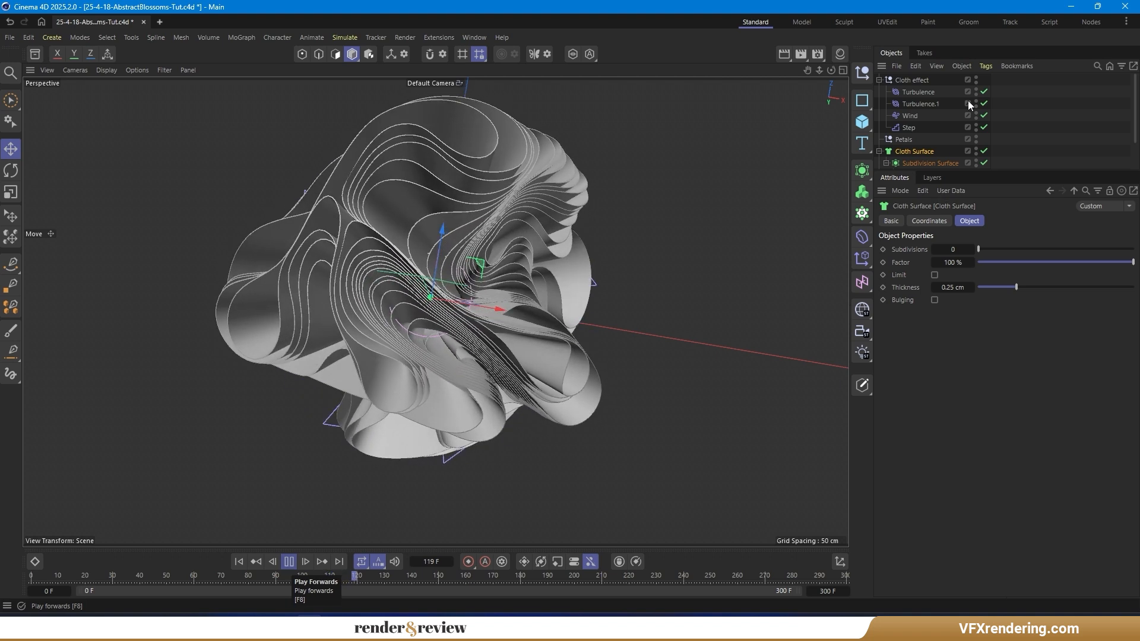
pyautogui.scroll(-2, 952, 127)
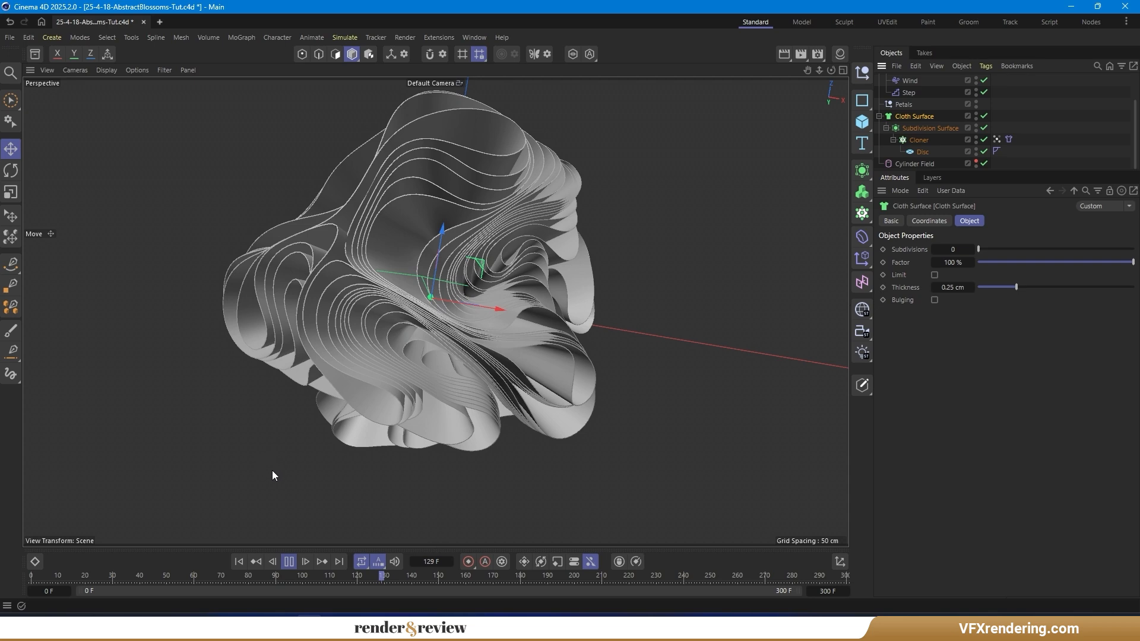
pyautogui.click(289, 561)
pyautogui.keyDown('alt'); pyautogui.moveTo(341, 368); pyautogui.dragTo(409, 183); pyautogui.keyUp('alt')
pyautogui.scroll(-2, 487, 255)
# Return to the first frame and set the Cloner's count to 30.
pyautogui.click(239, 562)
pyautogui.scroll(-3, 499, 331)
pyautogui.keyDown('alt'); pyautogui.moveTo(436, 432); pyautogui.dragTo(523, 356); pyautogui.keyUp('alt')
pyautogui.click(918, 143)
pyautogui.click(946, 331)
pyautogui.write('30')
pyautogui.press('Return')
# Play the simulation to about frame 96 and examine the layered petals up close for intersections.
pyautogui.keyDown('alt'); pyautogui.moveTo(448, 390); pyautogui.dragTo(495, 423); pyautogui.keyUp('alt')
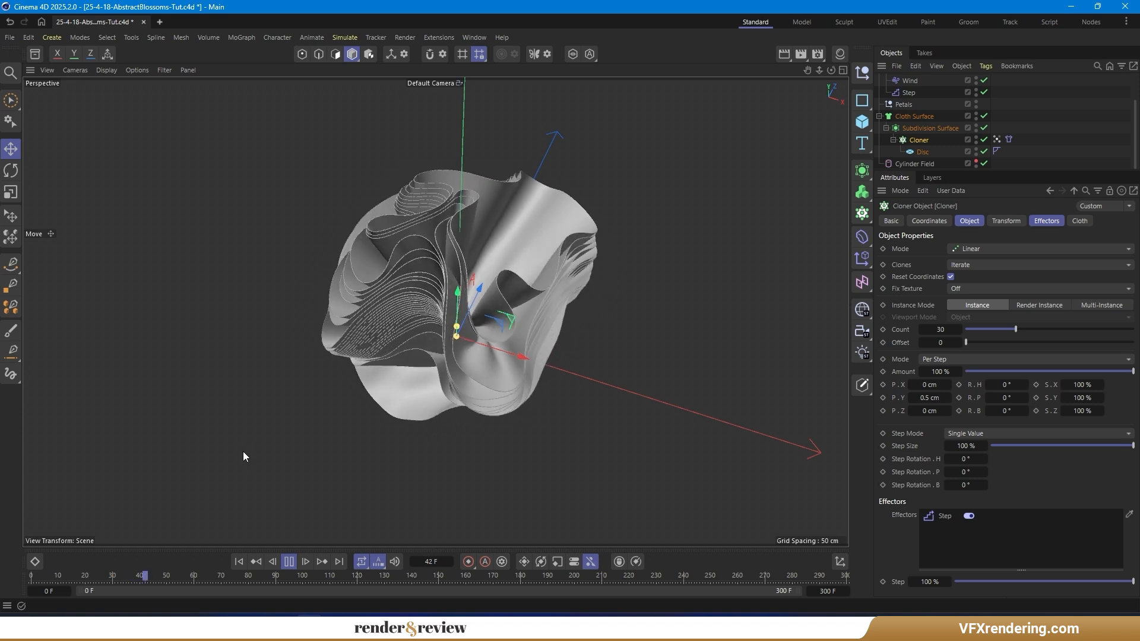
pyautogui.click(288, 561)
pyautogui.scroll(3, 301, 291)
pyautogui.keyDown('alt'); pyautogui.moveTo(300, 291); pyautogui.dragTo(324, 450); pyautogui.keyUp('alt')
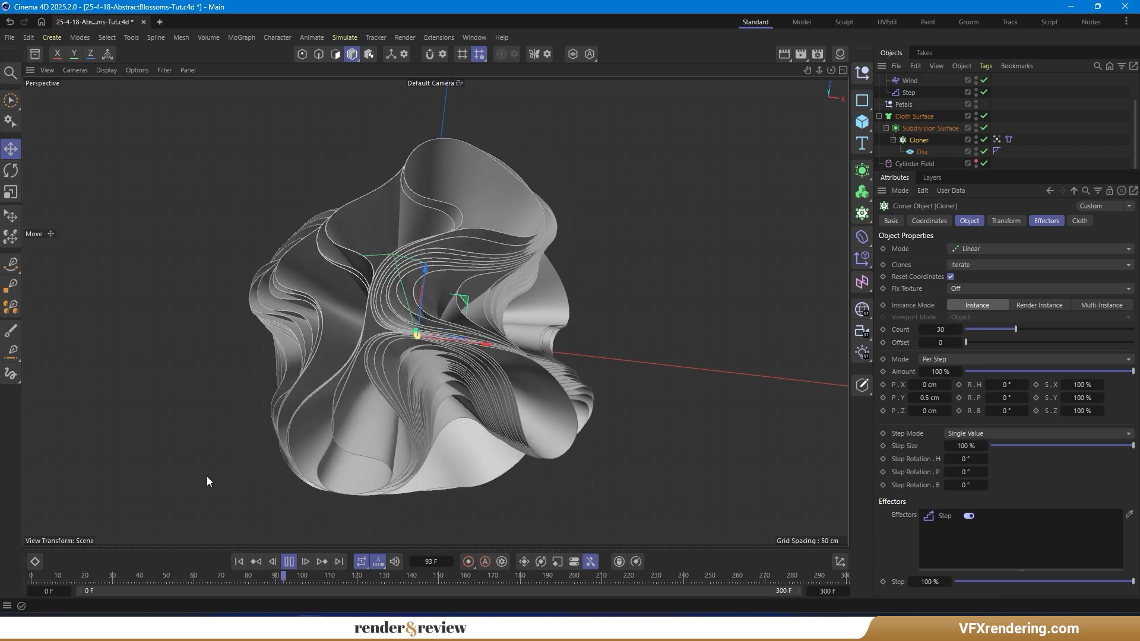
pyautogui.click(289, 561)
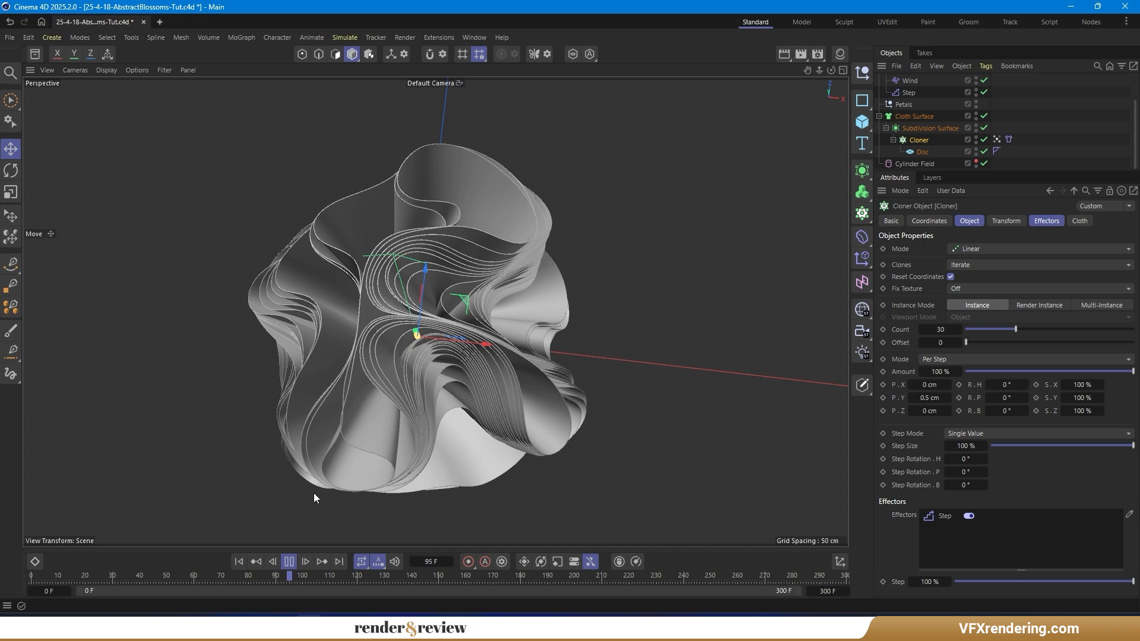
pyautogui.scroll(3, 347, 419)
pyautogui.scroll(4, 351, 410)
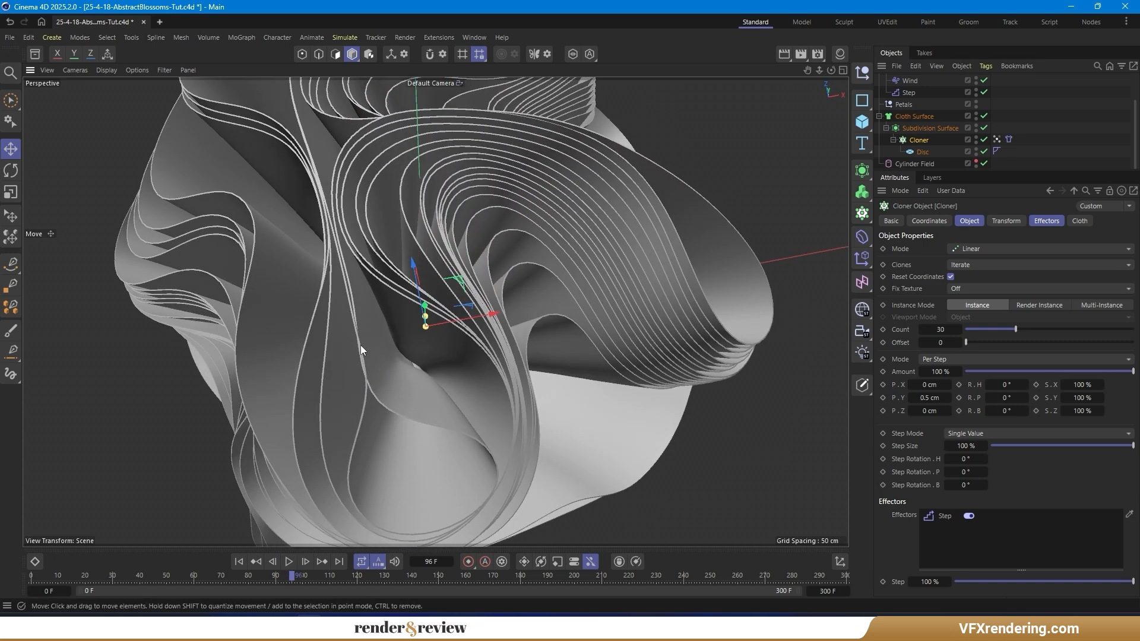
# Set the project's simulation collision passes to 5 and extra iterations to 1, and return to the first frame.
pyautogui.hotkey('ctrl', 'd')
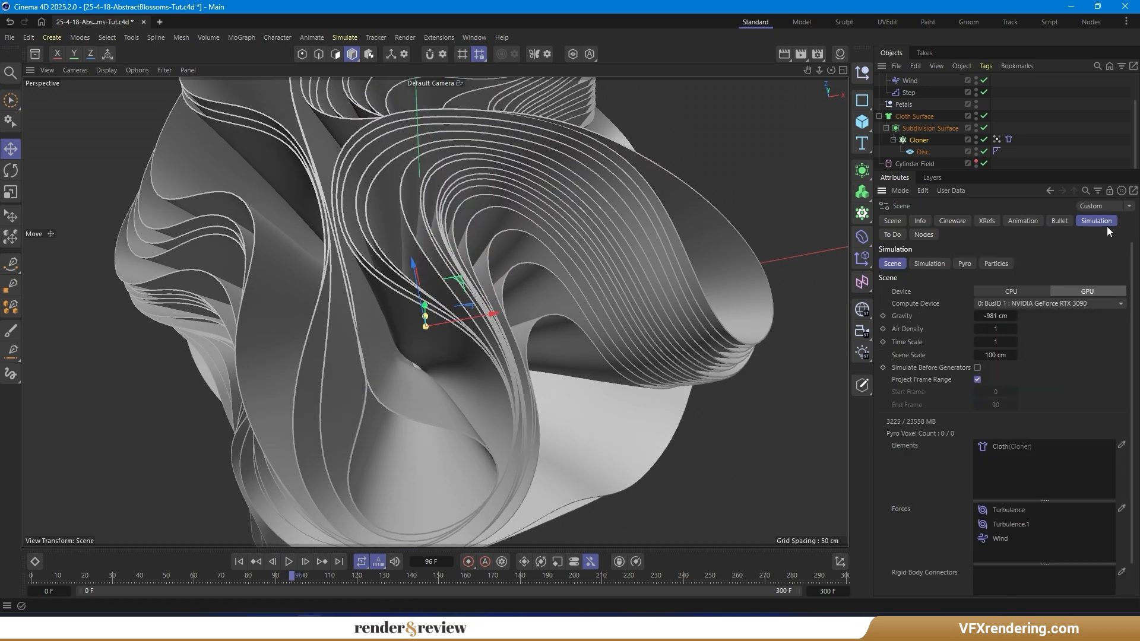
pyautogui.click(929, 264)
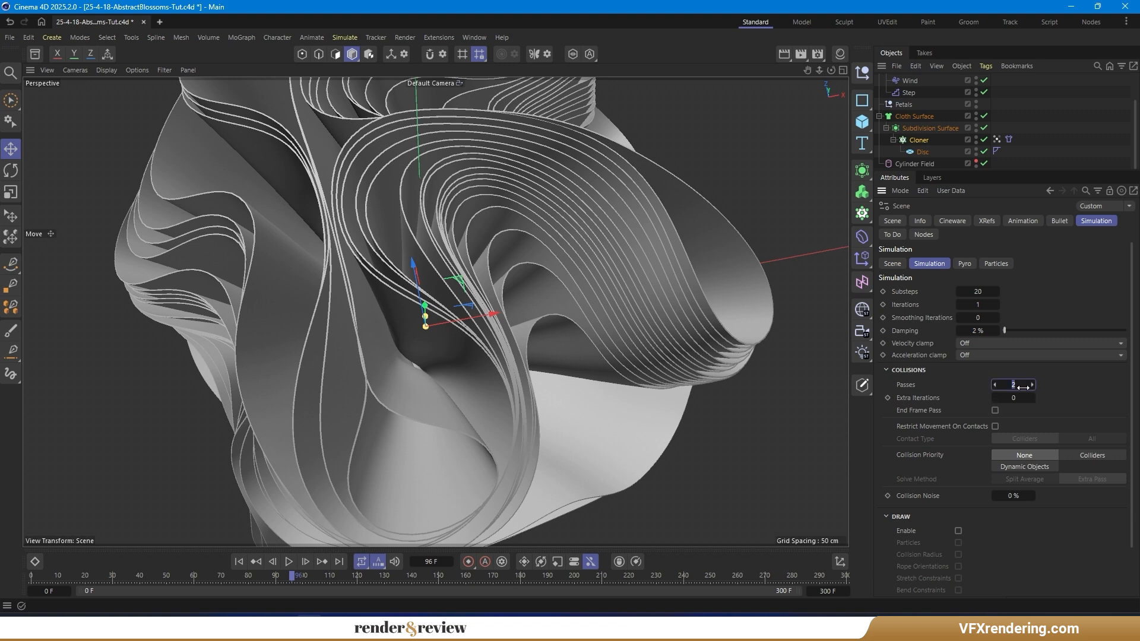
pyautogui.click(242, 562)
pyautogui.keyDown('alt'); pyautogui.moveTo(475, 389); pyautogui.dragTo(469, 241, button='right'); pyautogui.keyUp('alt')
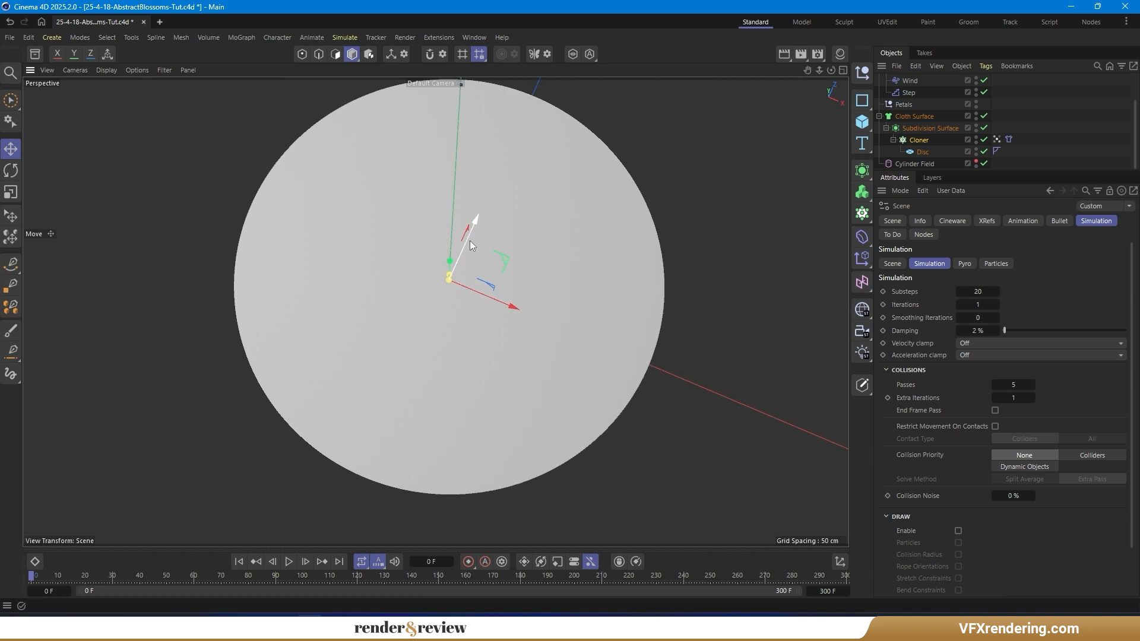
pyautogui.keyDown('alt'); pyautogui.moveTo(469, 241); pyautogui.dragTo(469, 289, button='middle'); pyautogui.keyUp('alt')
# Play the simulation to about frame 106, pausing to inspect how the petal layers collide from different sides.
pyautogui.click(288, 561)
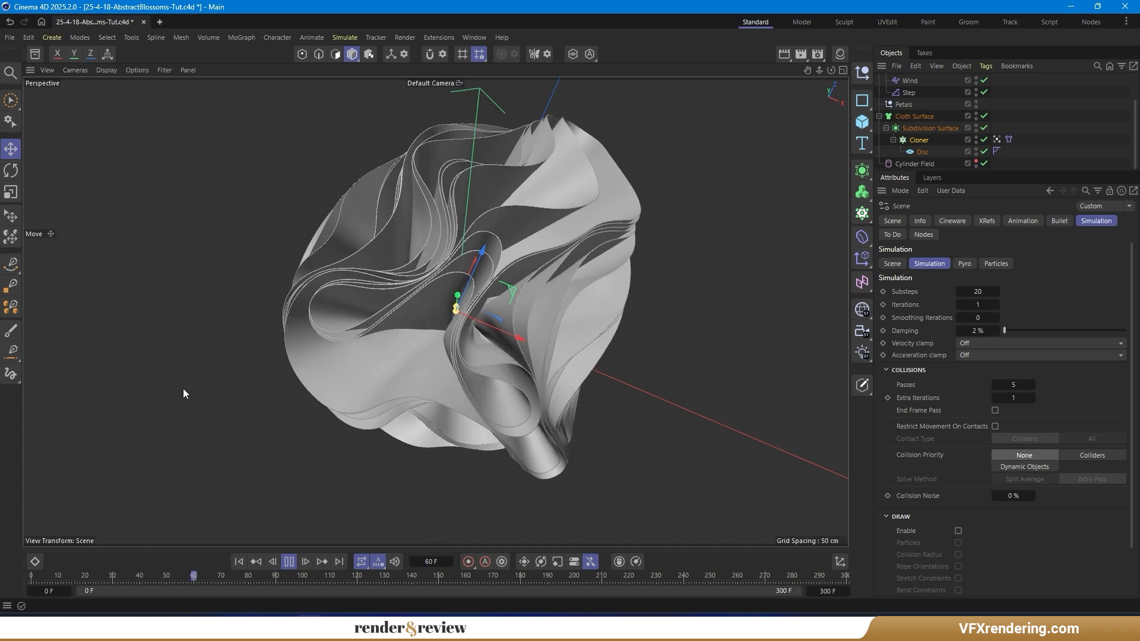
pyautogui.click(289, 563)
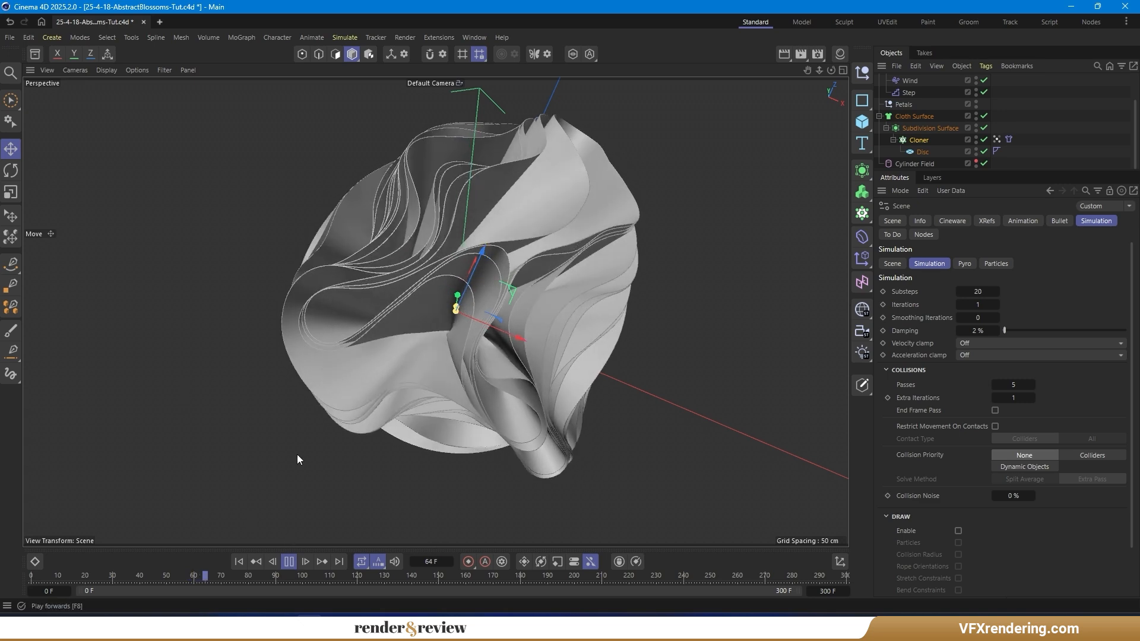
pyautogui.keyDown('alt'); pyautogui.moveTo(301, 333); pyautogui.dragTo(305, 240); pyautogui.keyUp('alt')
pyautogui.press('F8')
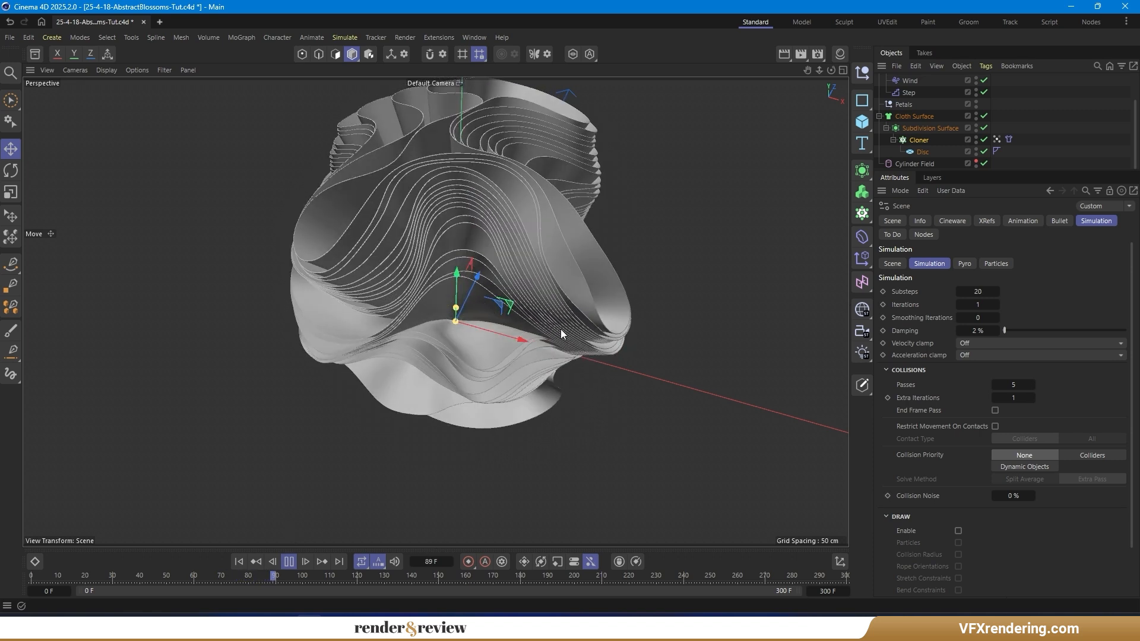
pyautogui.click(289, 561)
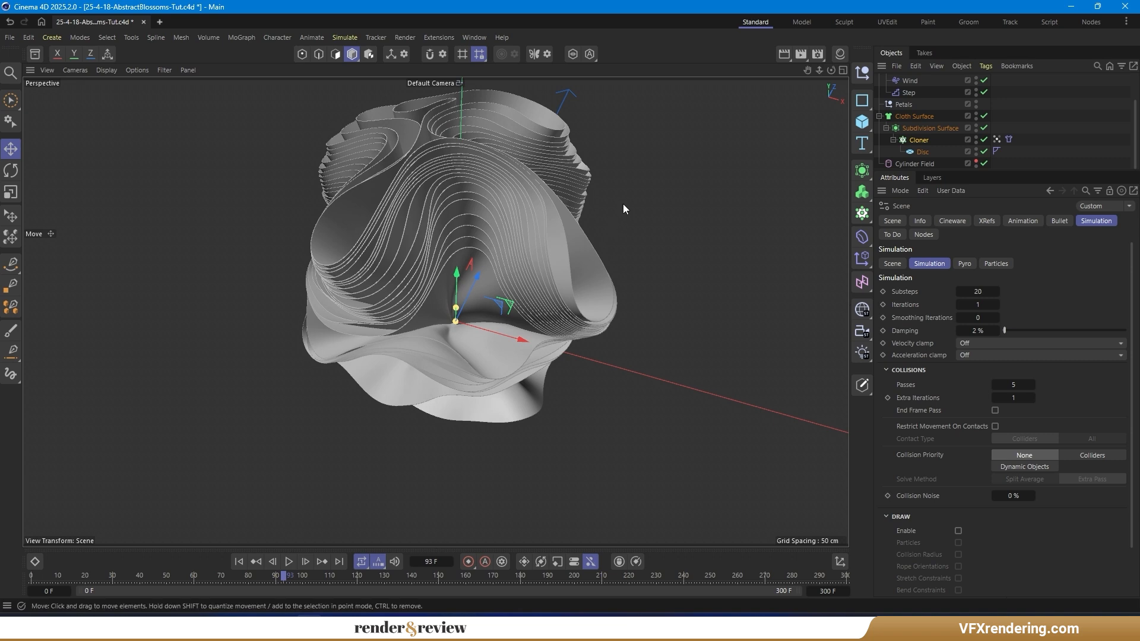
pyautogui.keyDown('alt'); pyautogui.moveTo(623, 204); pyautogui.dragTo(610, 259, button='middle'); pyautogui.keyUp('alt')
pyautogui.click(289, 561)
pyautogui.keyDown('alt'); pyautogui.moveTo(409, 267); pyautogui.dragTo(556, 311); pyautogui.keyUp('alt')
pyautogui.keyDown('alt'); pyautogui.moveTo(556, 310); pyautogui.dragTo(606, 330, button='middle'); pyautogui.keyUp('alt')
pyautogui.click(289, 562)
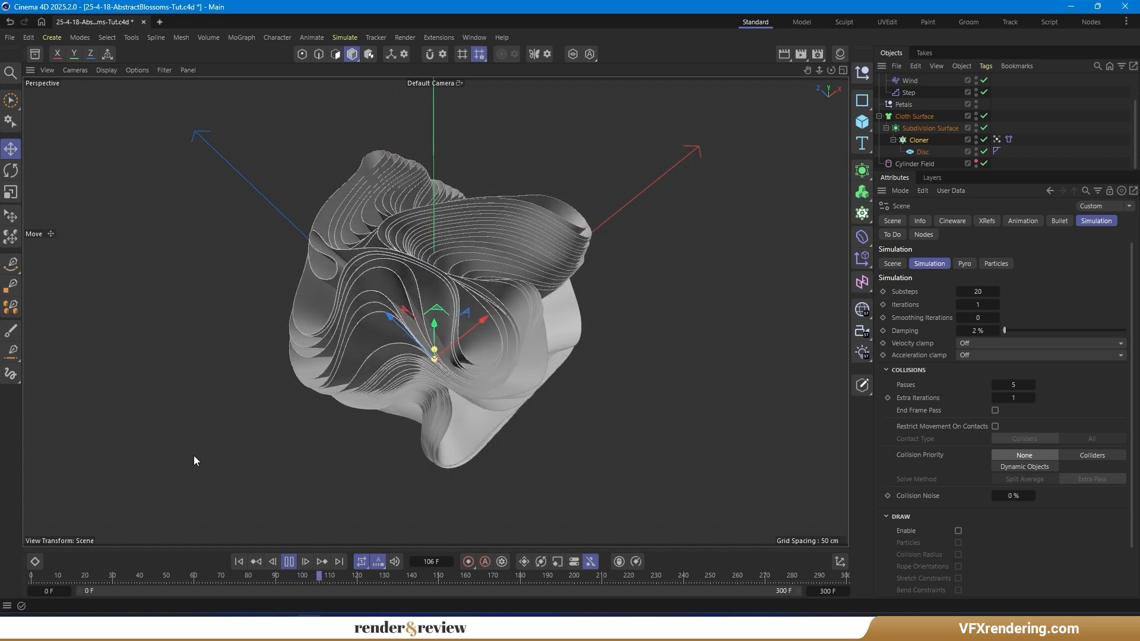
# Return to the first frame and cache the Cloner's cloth object externally to the Alembic file Cloth_Cloth_v0.abc.
pyautogui.click(238, 561)
pyautogui.keyDown('alt'); pyautogui.moveTo(316, 390); pyautogui.dragTo(731, 237); pyautogui.keyUp('alt')
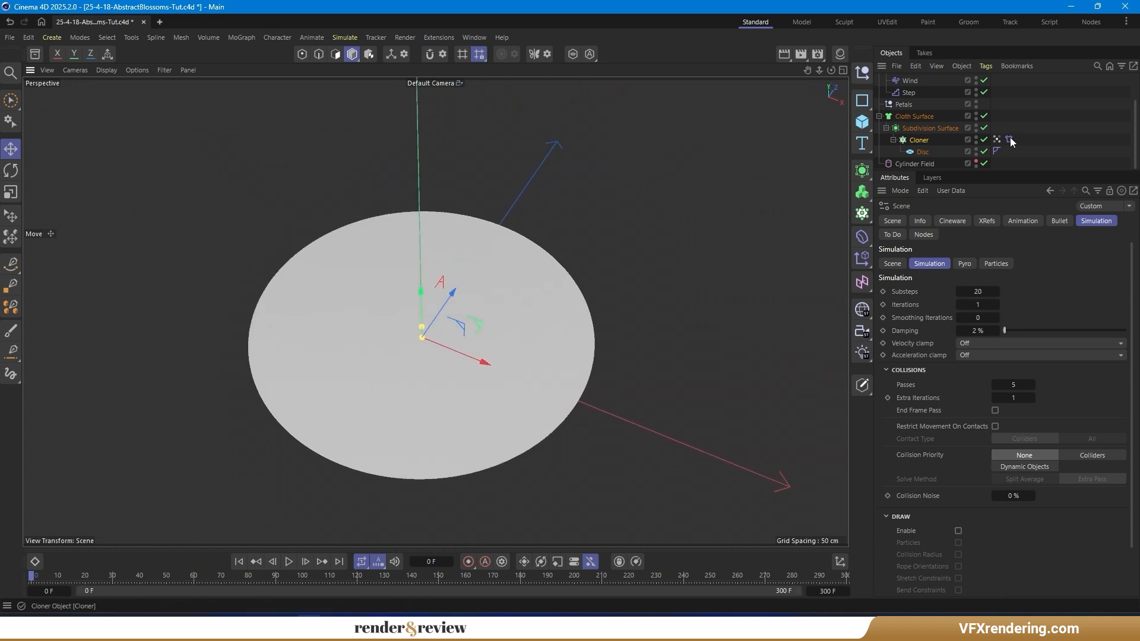
pyautogui.click(1009, 140)
pyautogui.click(998, 236)
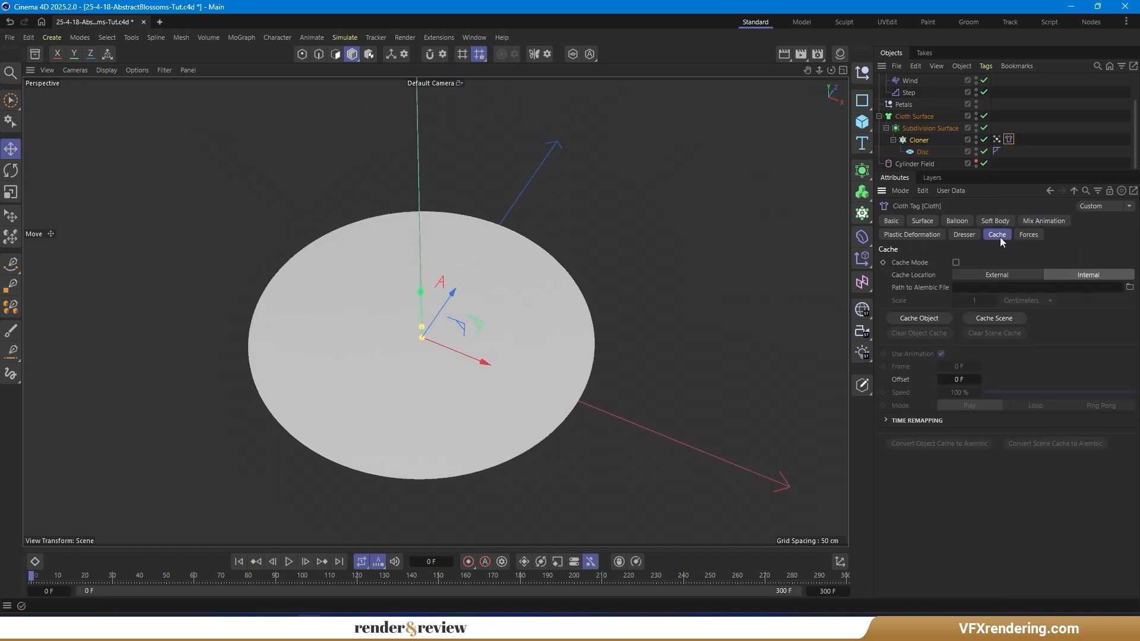
pyautogui.click(998, 275)
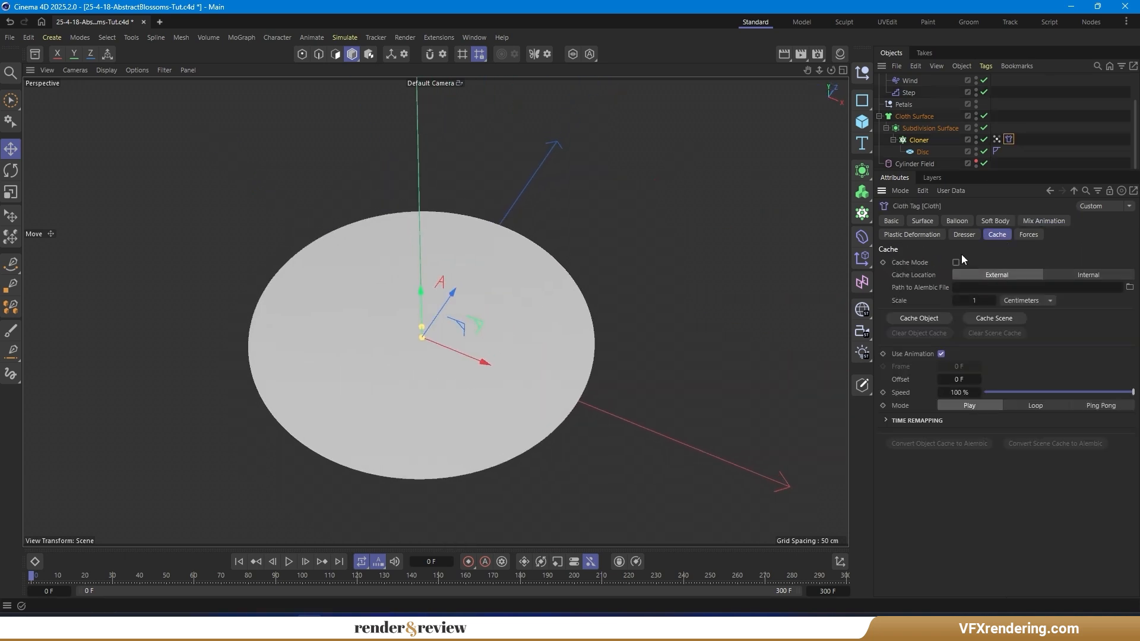
pyautogui.click(917, 318)
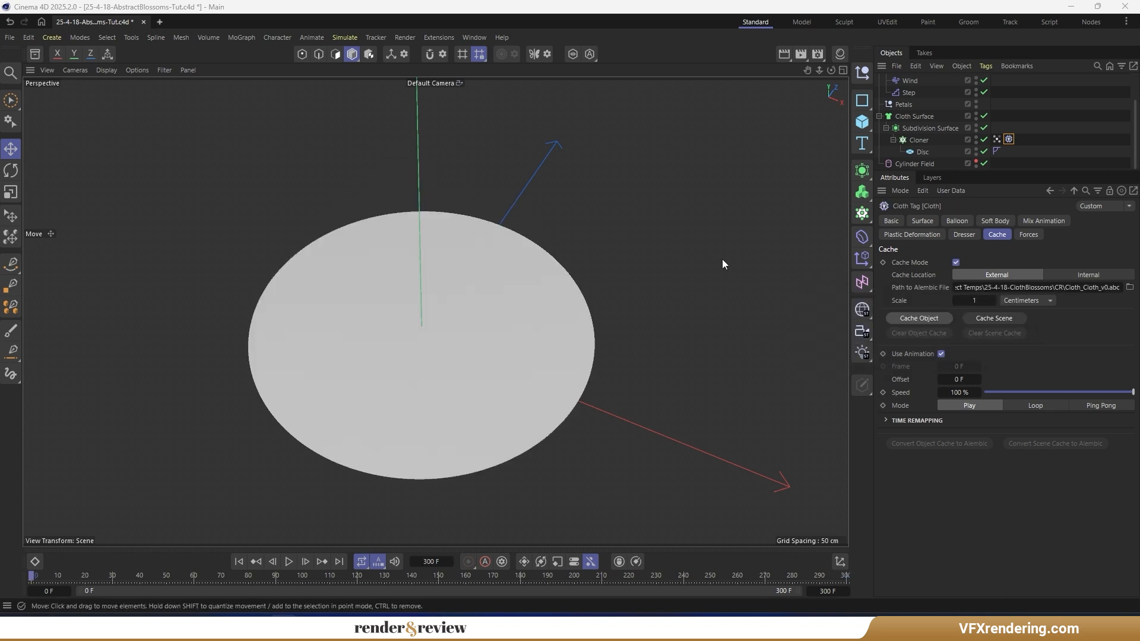
# Play the cached cloth animation and examine the blossom from several angles.
pyautogui.click(925, 129)
pyautogui.keyDown('alt'); pyautogui.moveTo(406, 286); pyautogui.dragTo(418, 324); pyautogui.keyUp('alt')
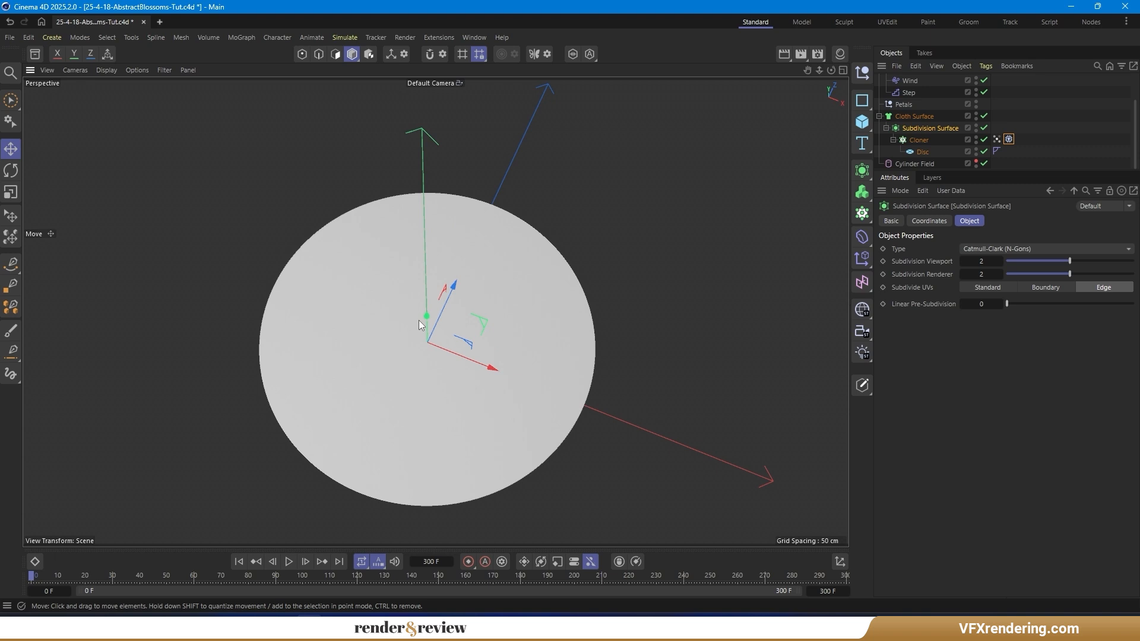
pyautogui.click(288, 561)
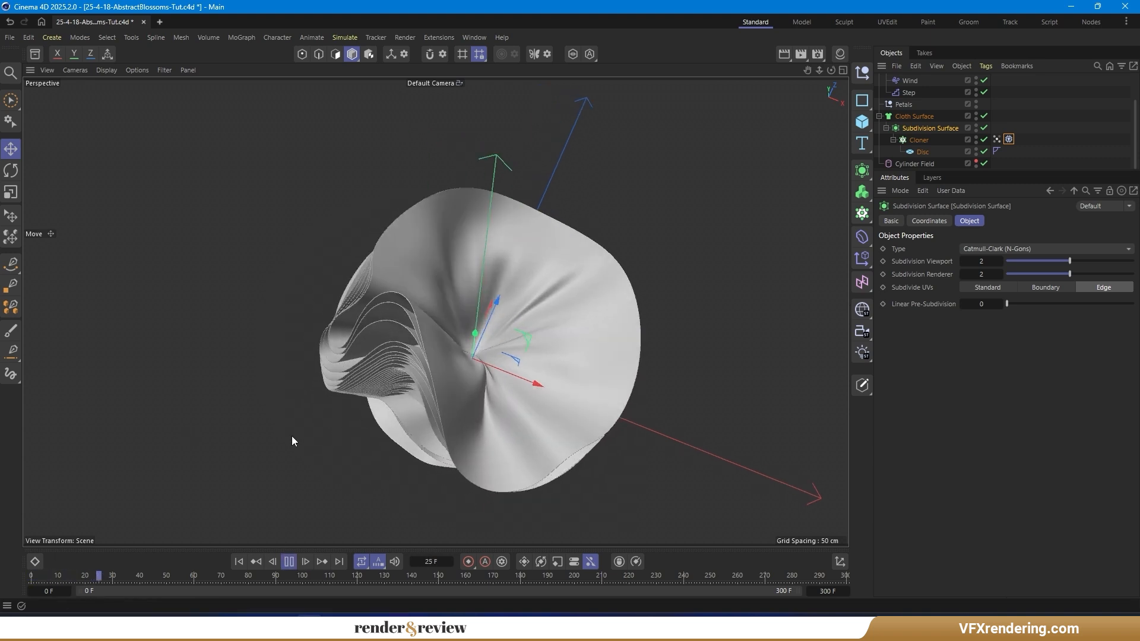
pyautogui.keyDown('alt'); pyautogui.moveTo(304, 406); pyautogui.dragTo(568, 346); pyautogui.keyUp('alt')
pyautogui.keyDown('alt'); pyautogui.moveTo(418, 298); pyautogui.dragTo(454, 356); pyautogui.keyUp('alt')
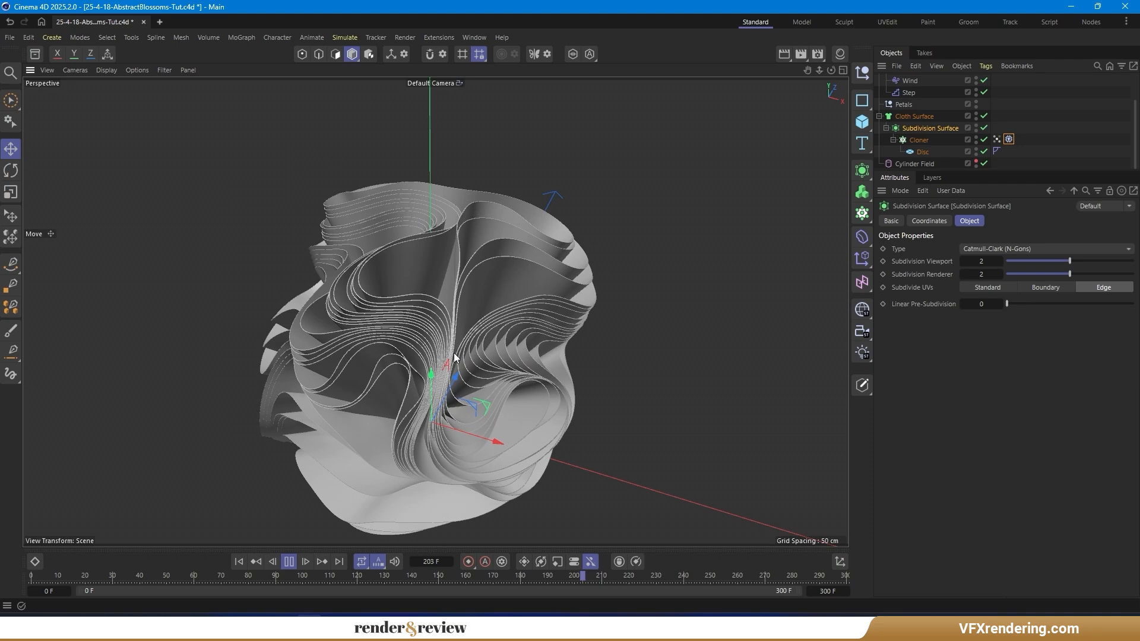
pyautogui.keyDown('alt'); pyautogui.moveTo(389, 371); pyautogui.dragTo(469, 365); pyautogui.keyUp('alt')
pyautogui.keyDown('alt'); pyautogui.moveTo(291, 360); pyautogui.dragTo(505, 386); pyautogui.keyUp('alt')
# Return to the first frame and enclose the Cloth Surface in a Fracture object set to Explode Segments mode.
pyautogui.click(238, 561)
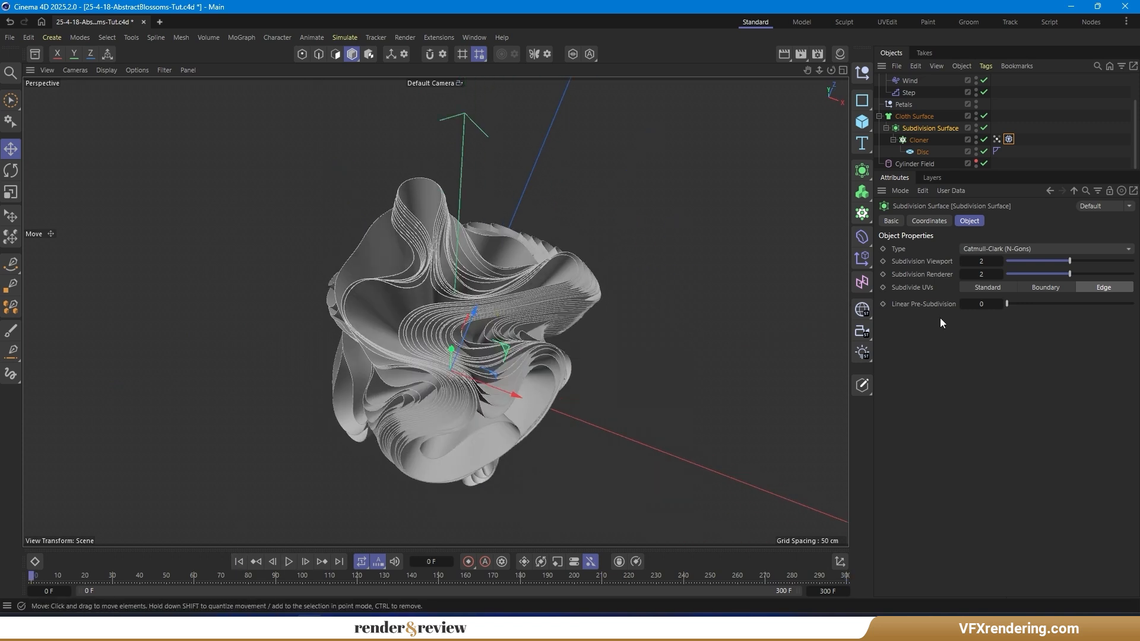
pyautogui.click(914, 116)
pyautogui.moveTo(863, 218); pyautogui.dragTo(916, 274)
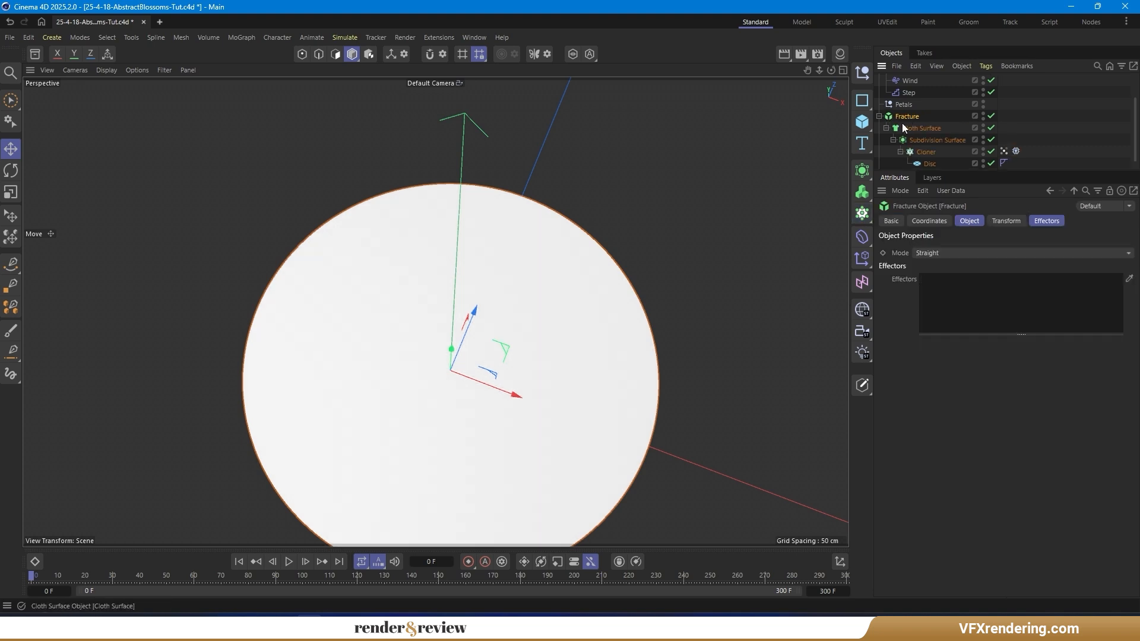
pyautogui.click(936, 253)
pyautogui.click(947, 280)
# Disable the two Turbulence forces and the Wind, and place the Fracture and Cylinder Field inside the Petals null.
pyautogui.scroll(3, 957, 163)
pyautogui.click(999, 115)
pyautogui.click(879, 80)
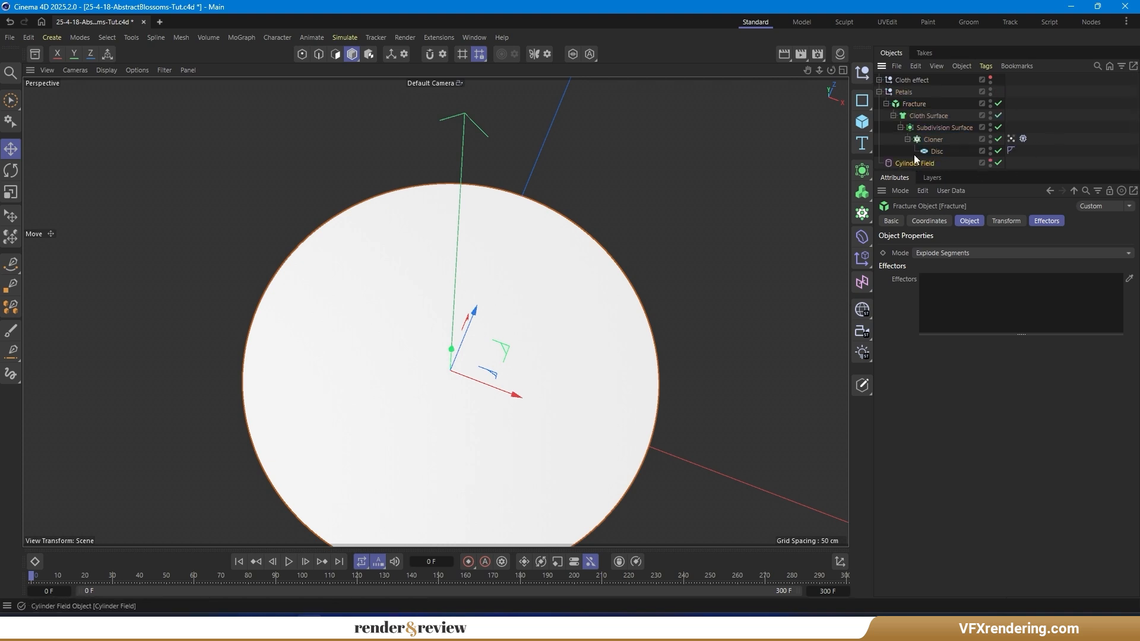
pyautogui.moveTo(914, 160); pyautogui.dragTo(897, 101)
pyautogui.click(1071, 122)
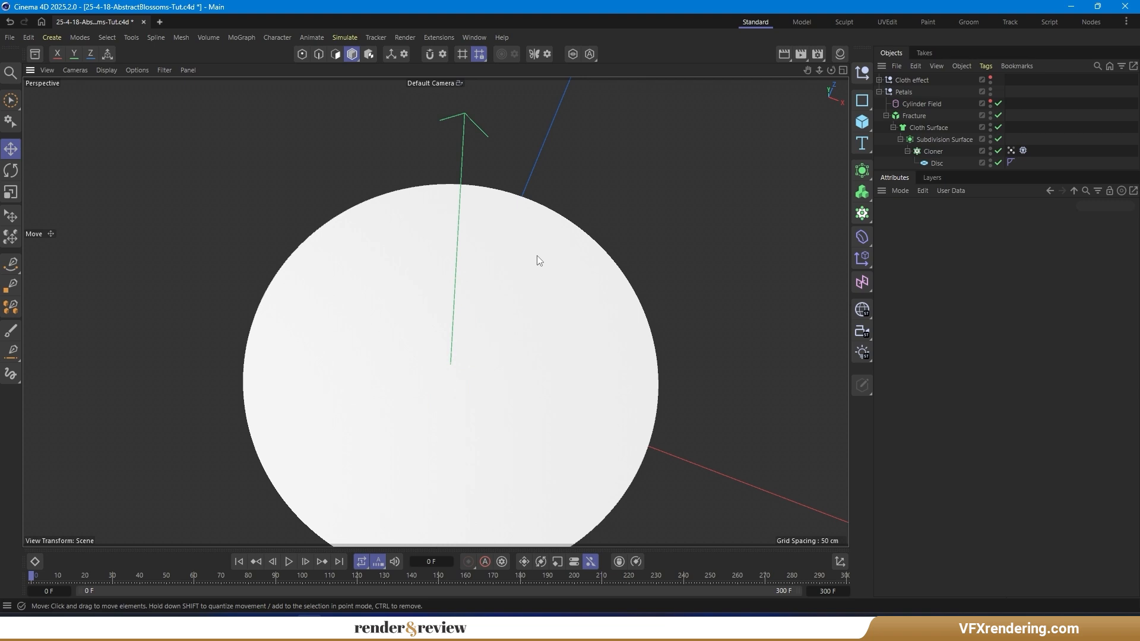
# Add a Plain effector to the Fracture object, rename it "Plain color" and move it into the Cloth effect group.
pyautogui.scroll(-3, 537, 256)
pyautogui.click(915, 117)
pyautogui.click(1005, 221)
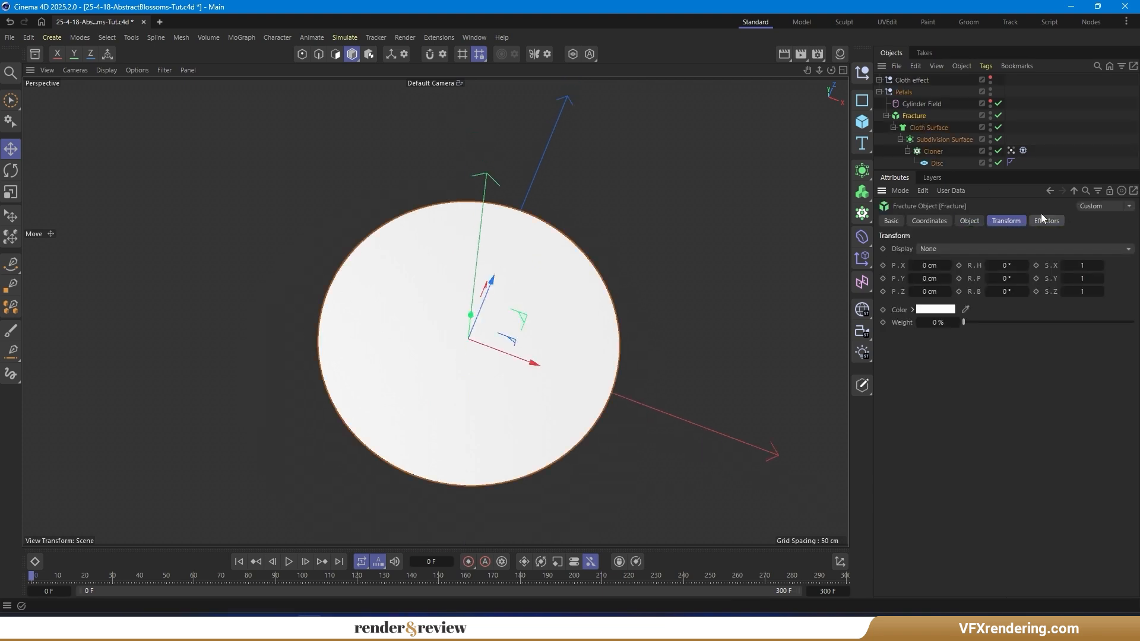
pyautogui.click(1047, 221)
pyautogui.click(862, 260)
pyautogui.doubleClick(907, 79)
pyautogui.write('color')
pyautogui.press('Return')
pyautogui.click(879, 92)
pyautogui.moveTo(910, 80); pyautogui.dragTo(926, 145)
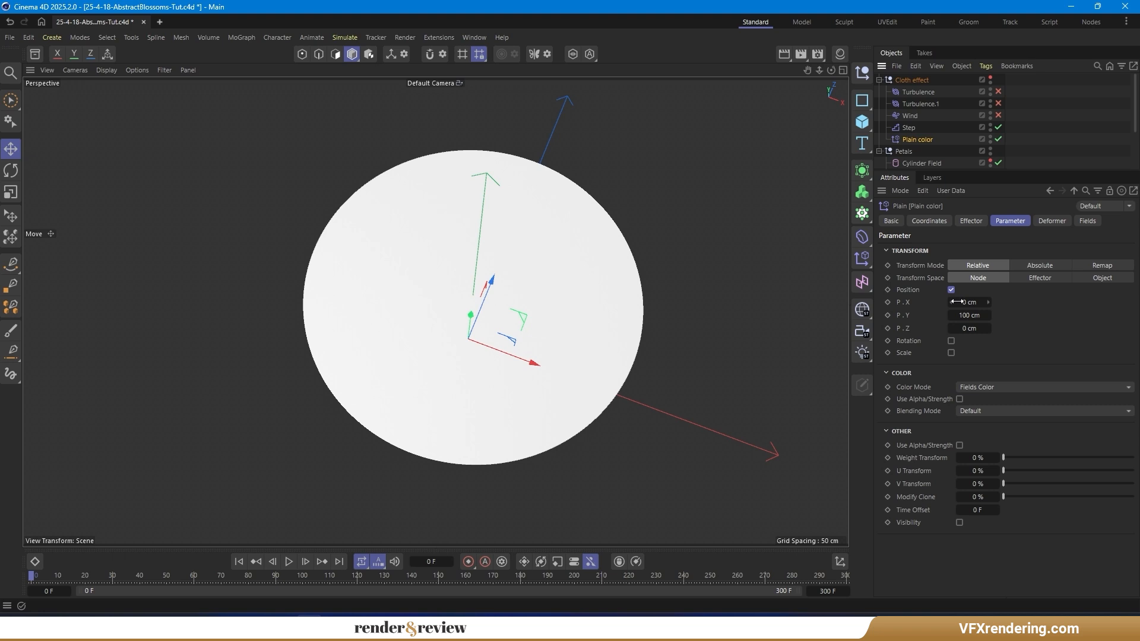
# Turn off the Plain color effector's position transform and add a Random Field to it.
pyautogui.keyDown('alt'); pyautogui.moveTo(610, 256); pyautogui.dragTo(557, 251); pyautogui.keyUp('alt')
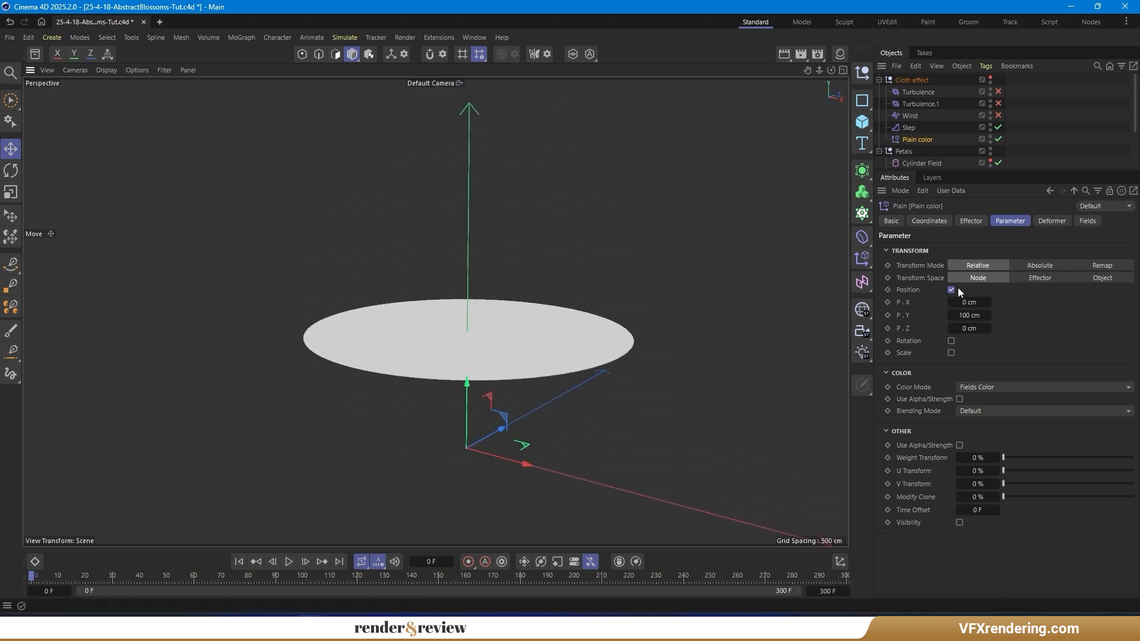
pyautogui.click(952, 291)
pyautogui.click(1096, 221)
pyautogui.click(916, 338)
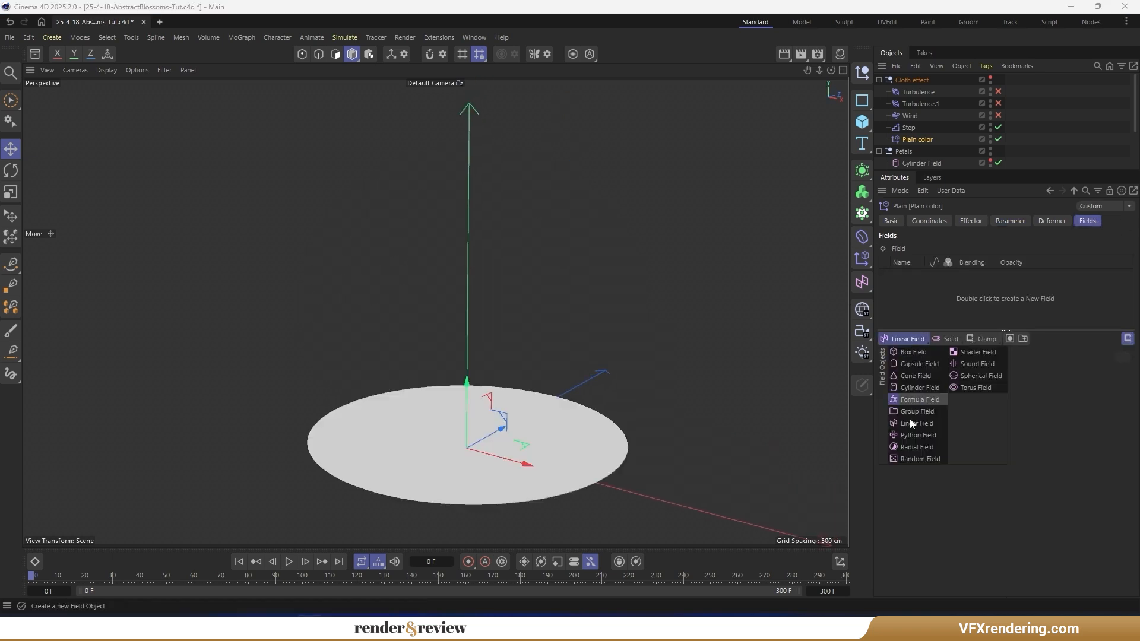
pyautogui.click(921, 454)
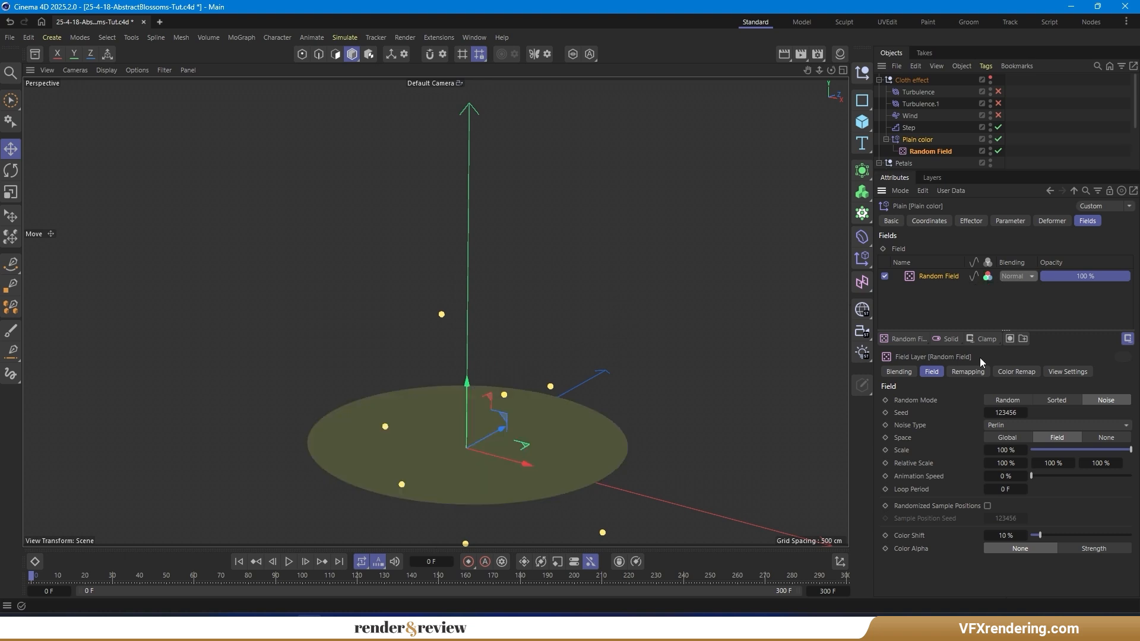
# Set the Random Field's Color Remap to Gradient mode and load the Via Vio gradient preset.
pyautogui.click(968, 372)
pyautogui.scroll(-2, 950, 534)
pyautogui.click(960, 575)
pyautogui.click(1009, 334)
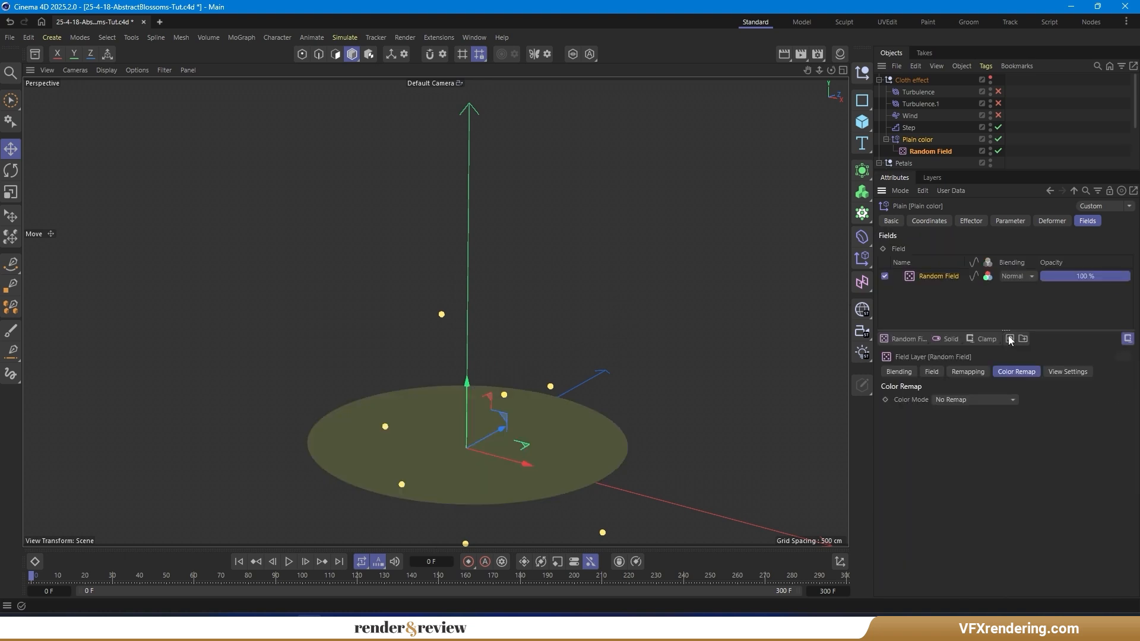
pyautogui.click(976, 400)
pyautogui.click(960, 449)
pyautogui.click(956, 578)
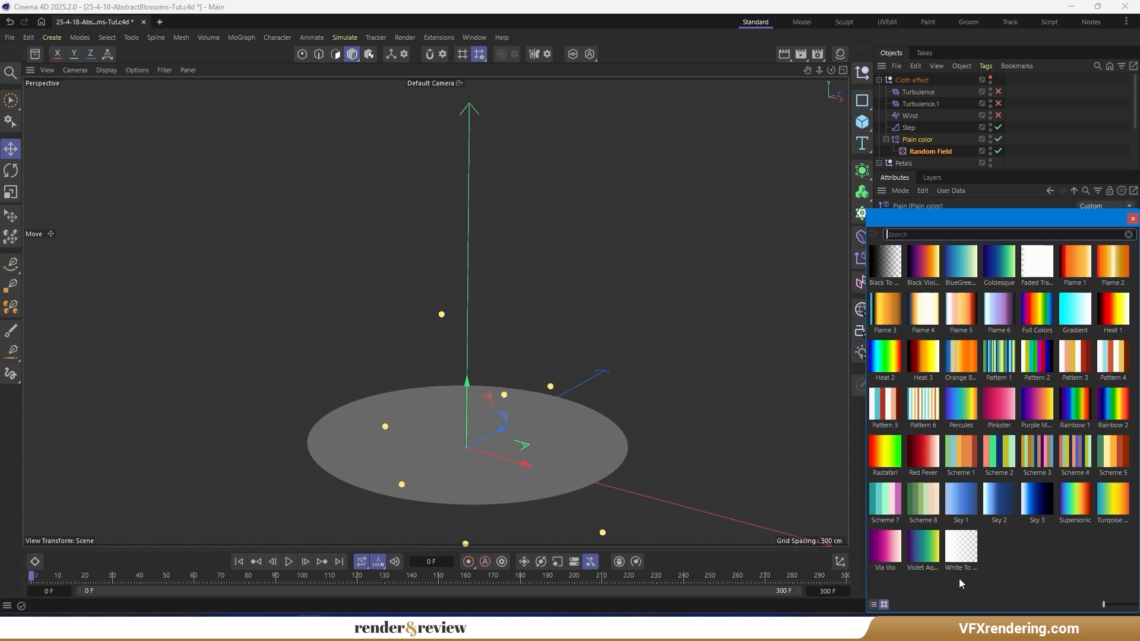
pyautogui.doubleClick(889, 549)
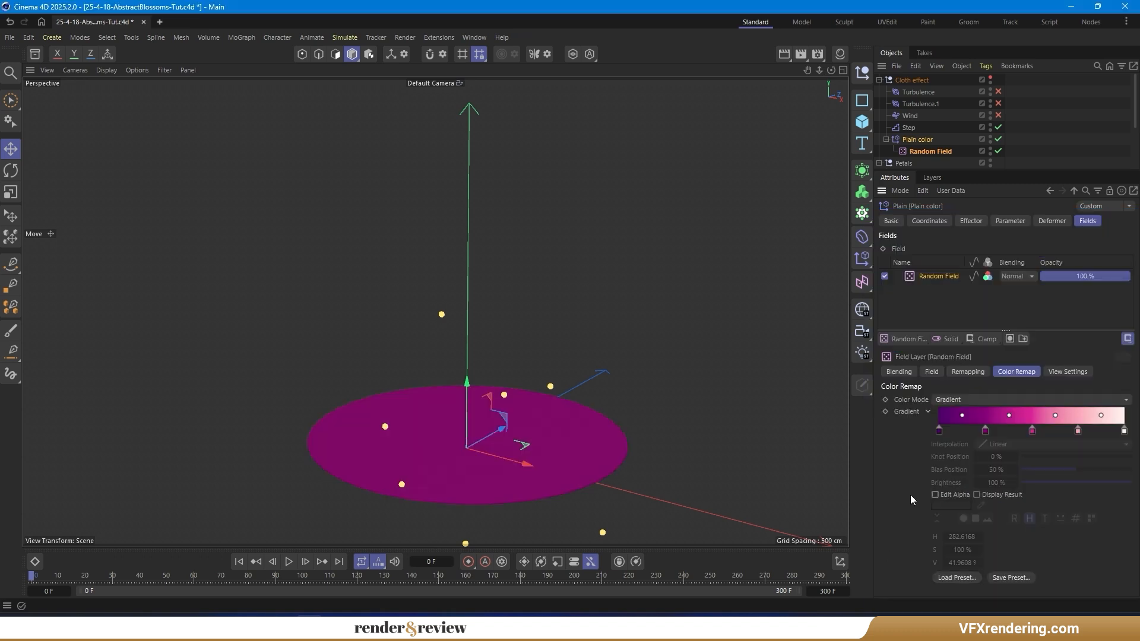
# Play the animation and examine the petals' gradient colouring from several angles.
pyautogui.click(940, 310)
pyautogui.click(289, 562)
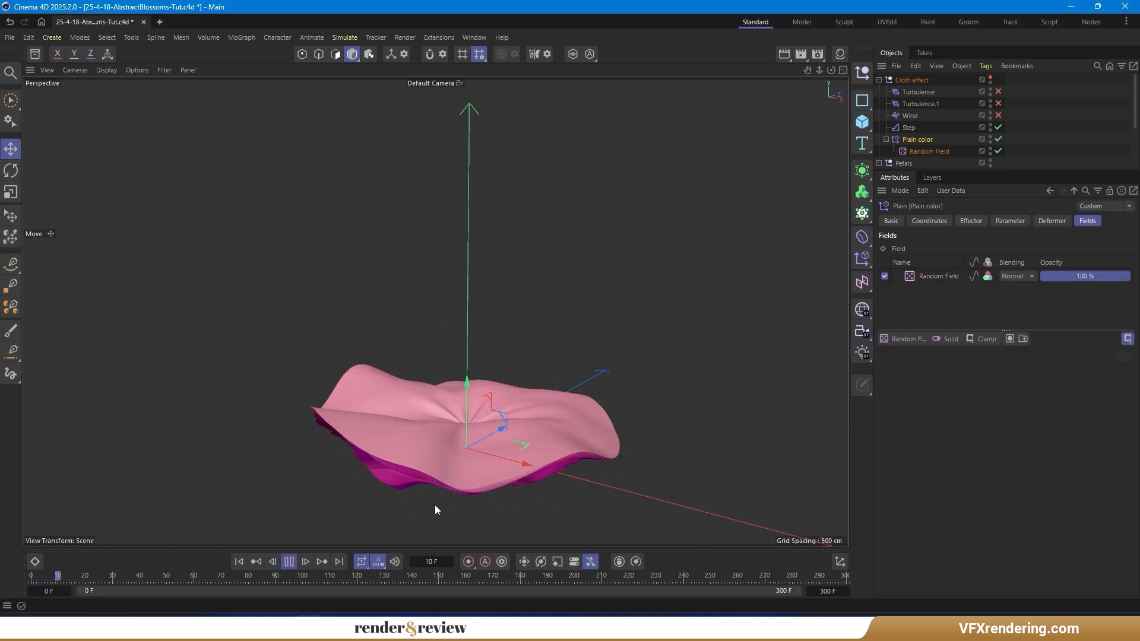
pyautogui.scroll(1, 442, 477)
pyautogui.keyDown('alt'); pyautogui.moveTo(481, 350); pyautogui.dragTo(601, 475); pyautogui.keyUp('alt')
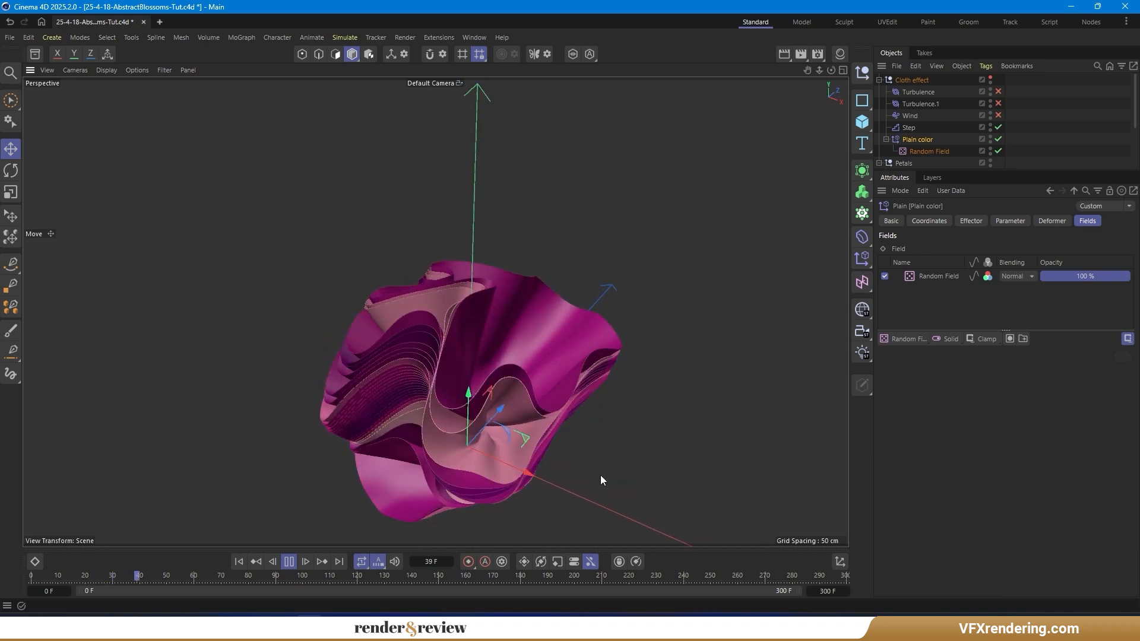
pyautogui.keyDown('alt'); pyautogui.moveTo(525, 407); pyautogui.dragTo(586, 316); pyautogui.keyUp('alt')
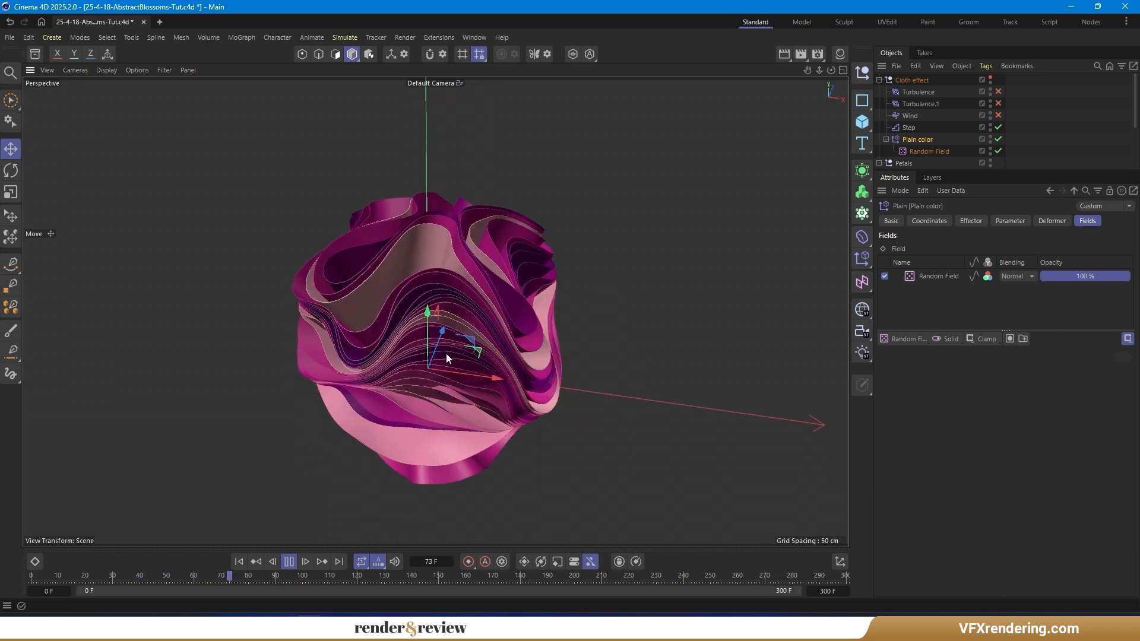
pyautogui.keyDown('alt'); pyautogui.moveTo(517, 265); pyautogui.dragTo(462, 237); pyautogui.keyUp('alt')
pyautogui.moveTo(571, 247)
pyautogui.keyDown('alt'); pyautogui.mouseDown()
pyautogui.moveTo(589, 277)
pyautogui.moveTo(600, 273)
pyautogui.mouseUp(); pyautogui.keyUp('alt')
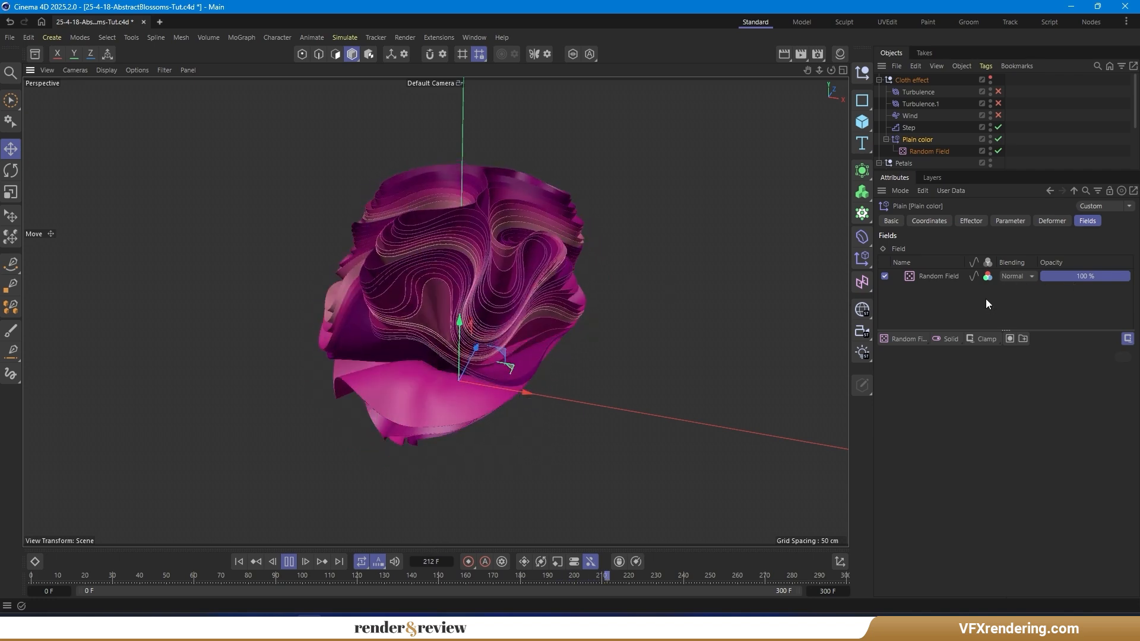
# Replace the Random Field's remap gradient with the Pinkster preset.
pyautogui.click(931, 276)
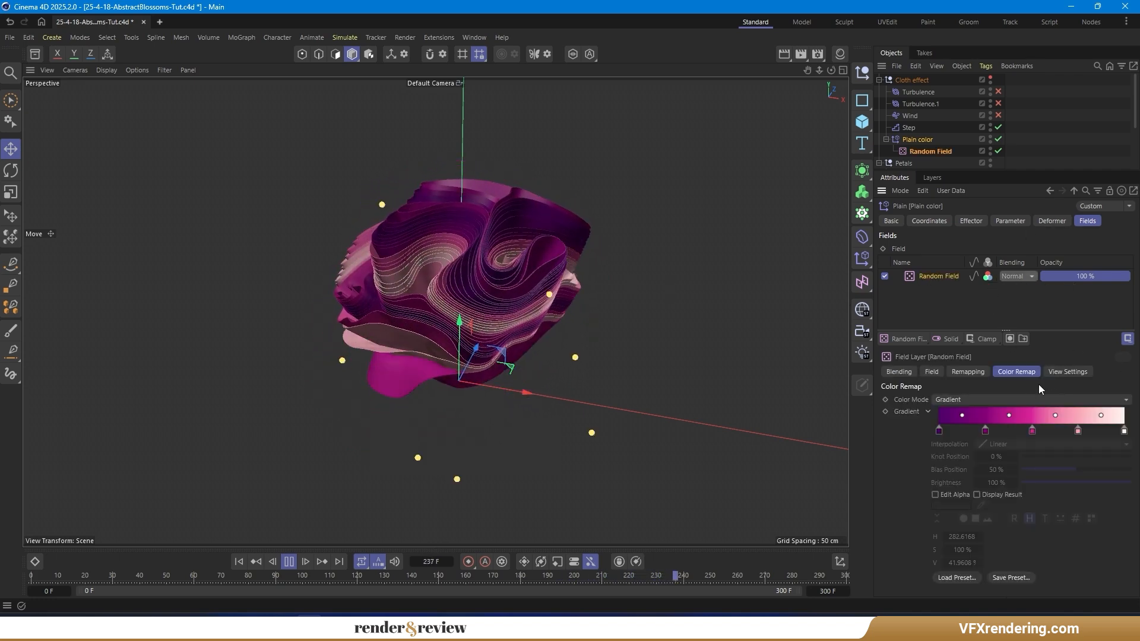
pyautogui.click(956, 577)
pyautogui.doubleClick(998, 403)
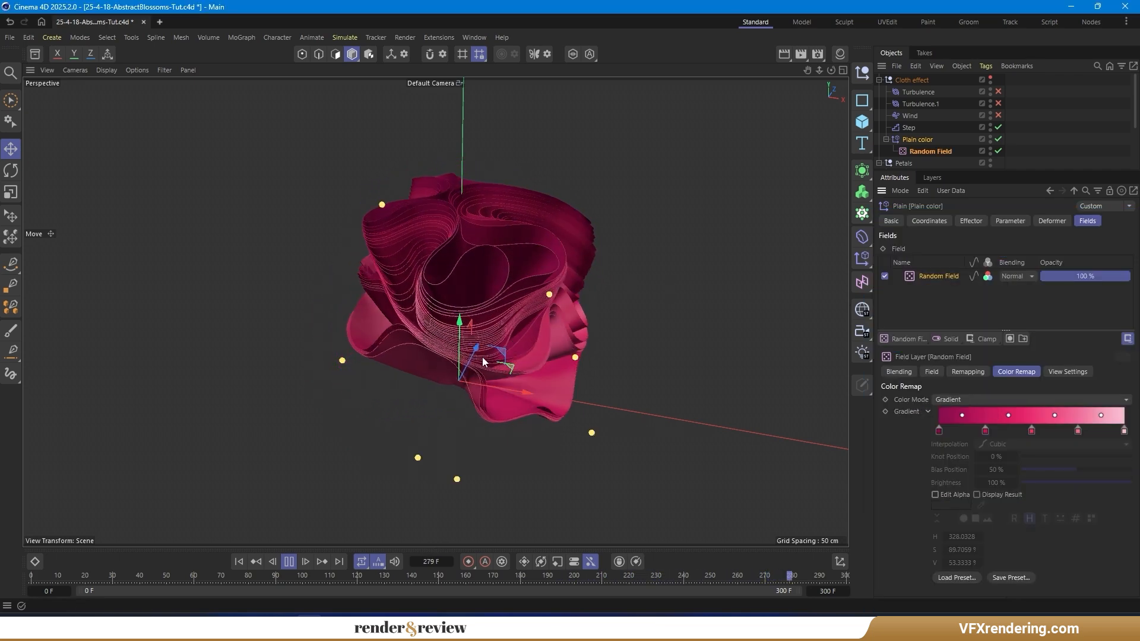
# Replay the animation from the first frame and inspect the recoloured blossom from different sides.
pyautogui.click(239, 561)
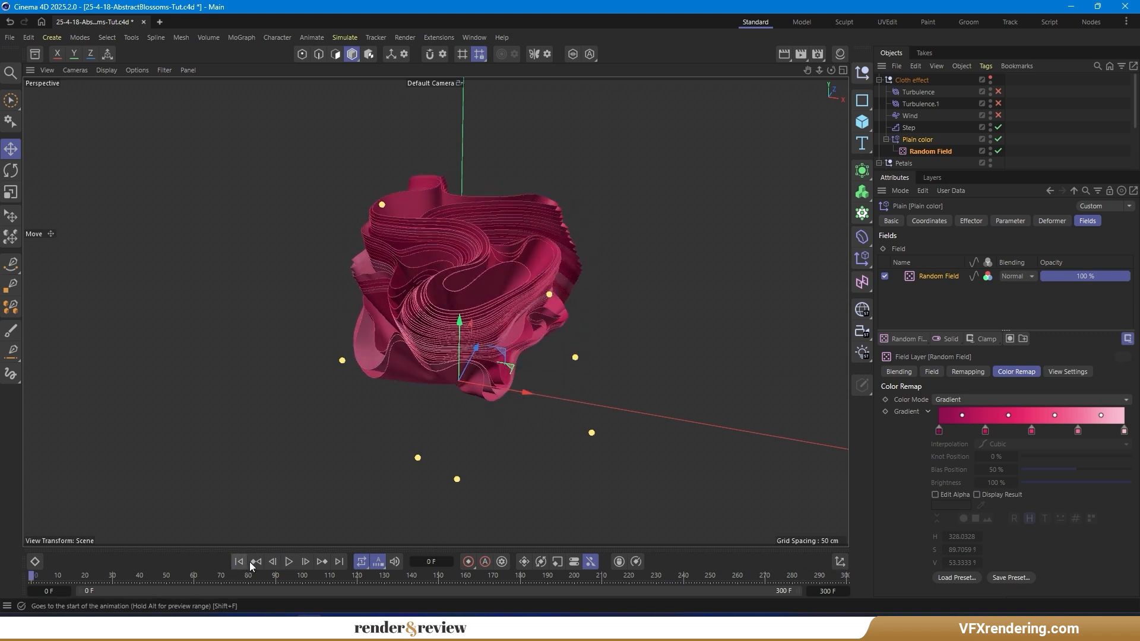
pyautogui.click(289, 561)
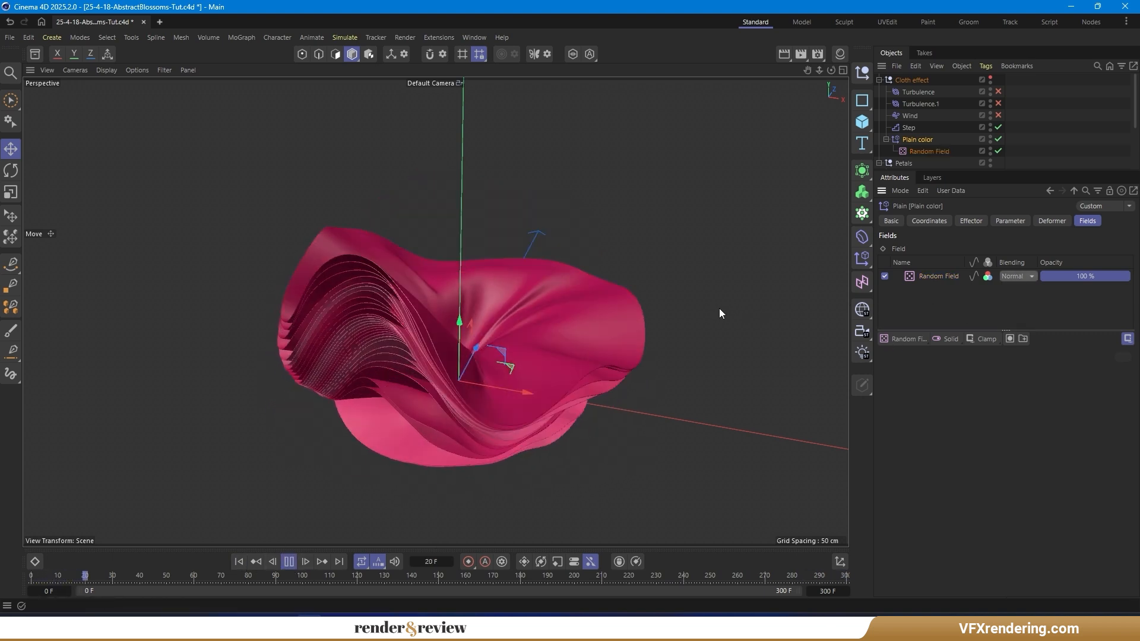
pyautogui.keyDown('alt'); pyautogui.moveTo(451, 279); pyautogui.dragTo(418, 294); pyautogui.keyUp('alt')
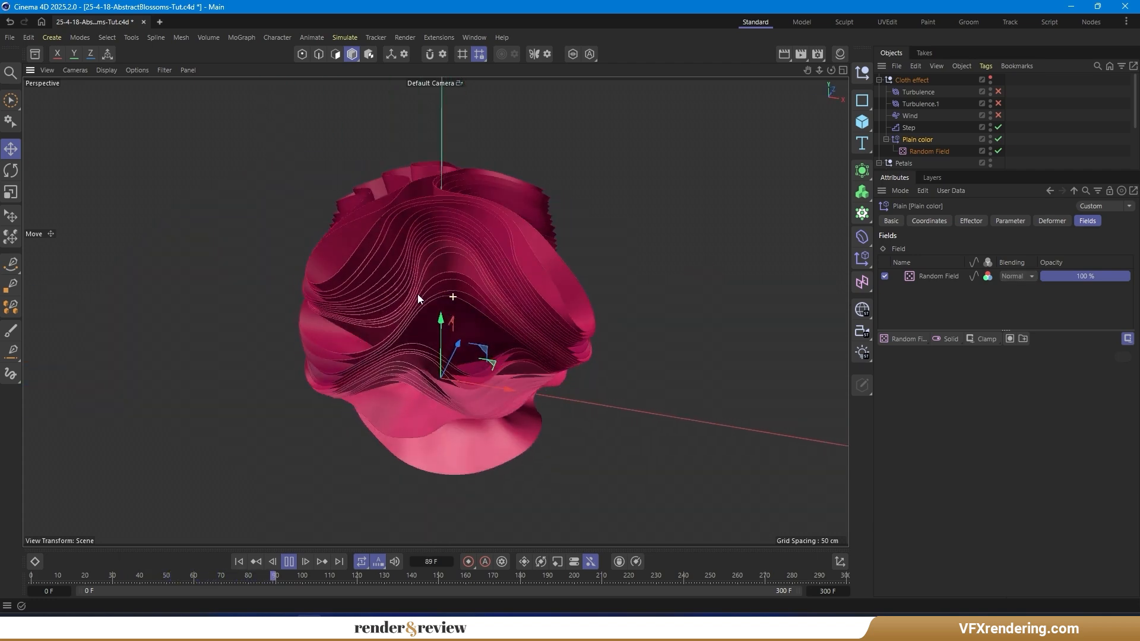
pyautogui.moveTo(964, 171); pyautogui.dragTo(973, 241)
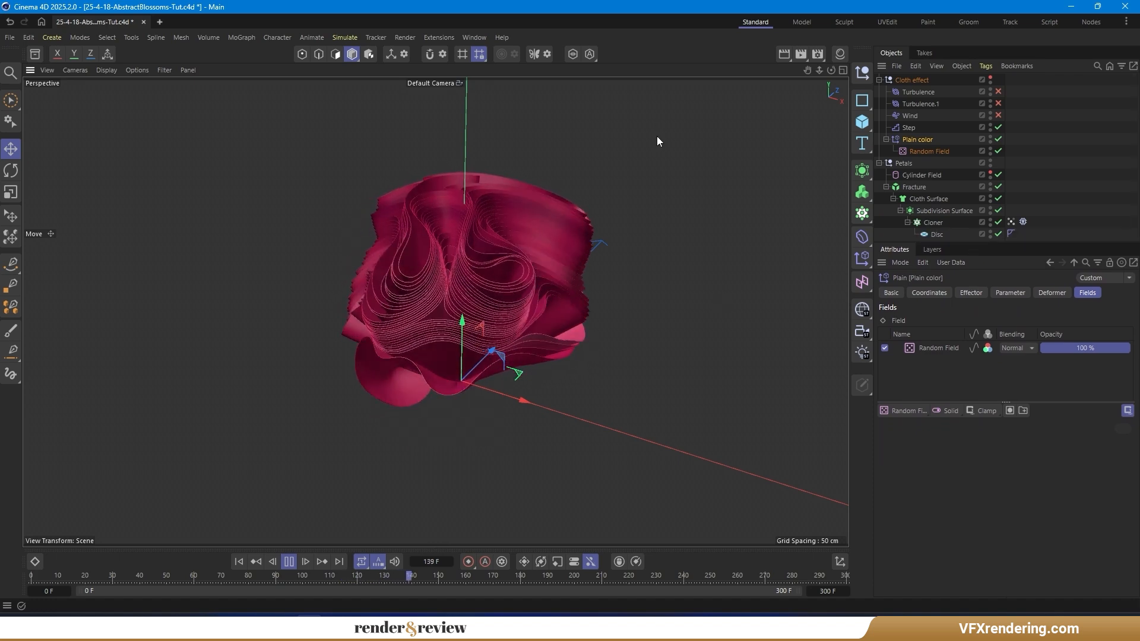
pyautogui.scroll(3, 442, 221)
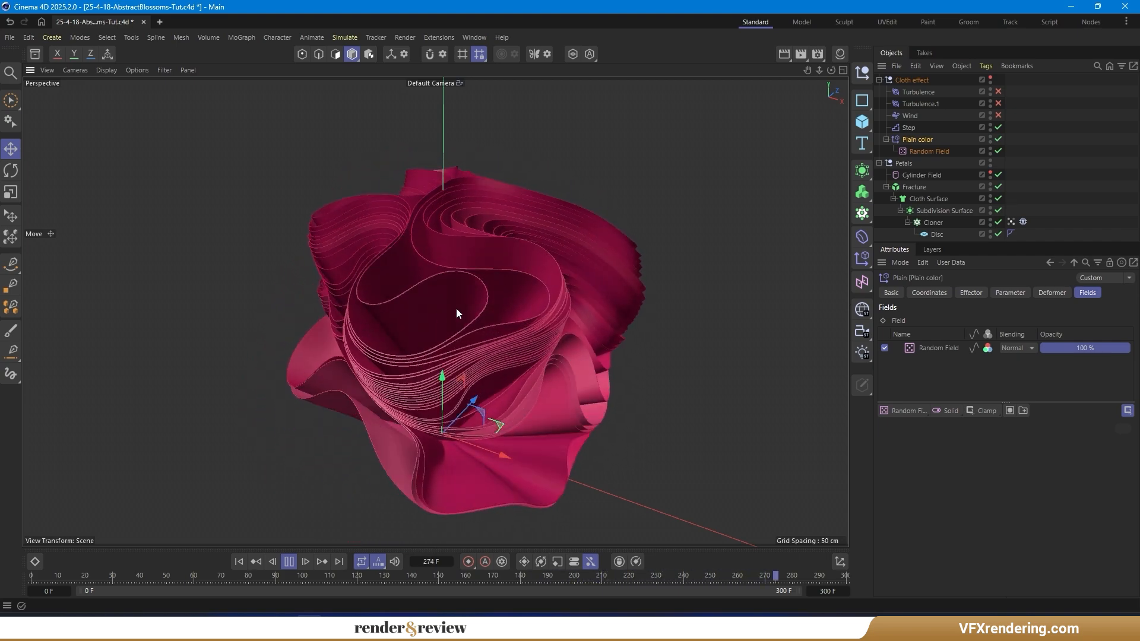
pyautogui.keyDown('alt'); pyautogui.moveTo(437, 309); pyautogui.dragTo(545, 299); pyautogui.keyUp('alt')
pyautogui.keyDown('alt'); pyautogui.moveTo(448, 285); pyautogui.dragTo(271, 298); pyautogui.keyUp('alt')
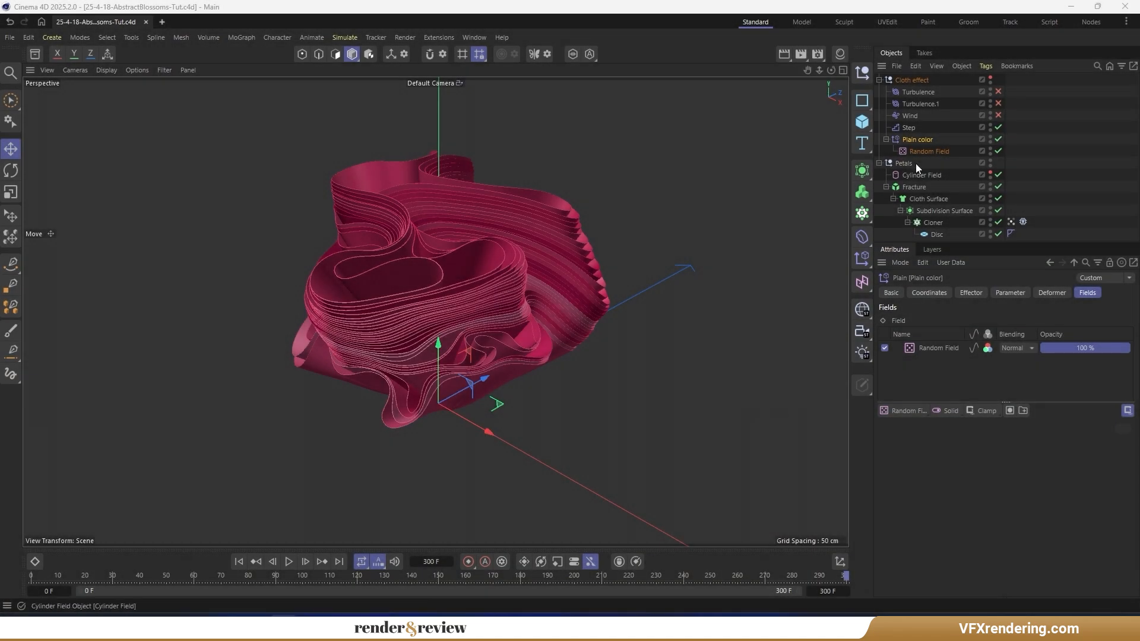
# Add a null named "Particles" and collapse the Petals and Cloth effect groups.
pyautogui.click(862, 72)
pyautogui.doubleClick(903, 79)
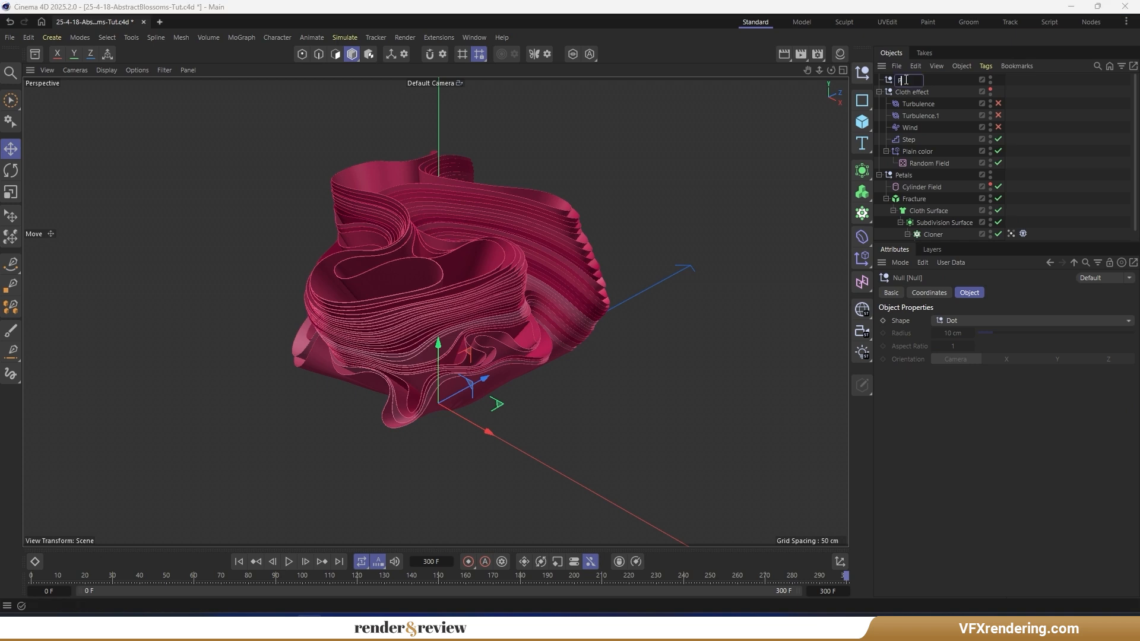
pyautogui.write('Particles')
pyautogui.press('Return')
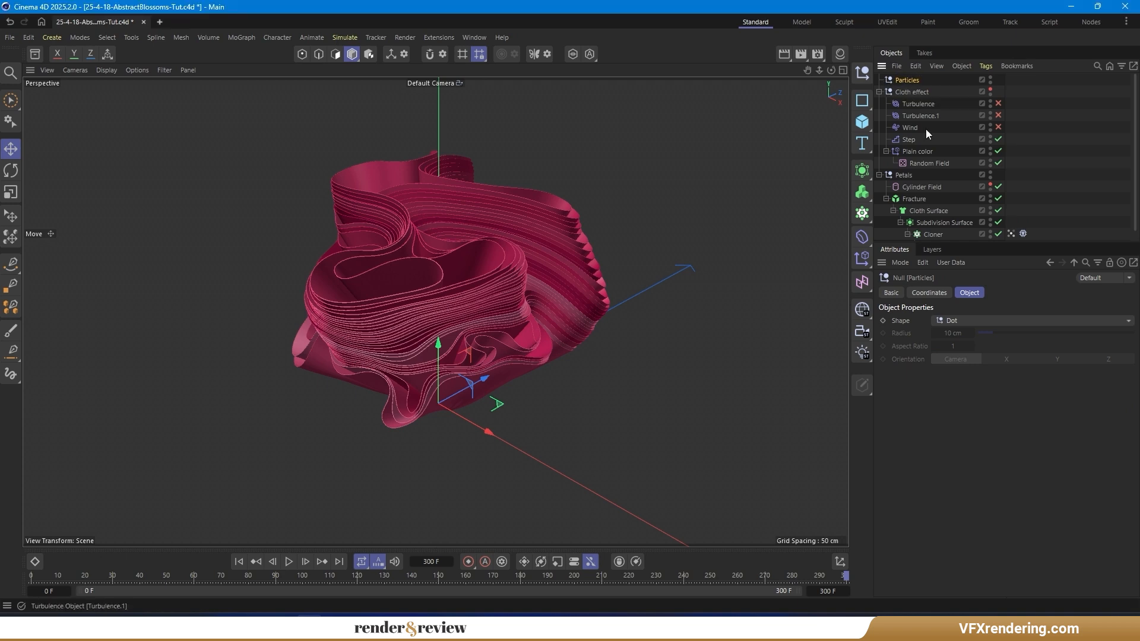
pyautogui.click(879, 175)
pyautogui.click(880, 92)
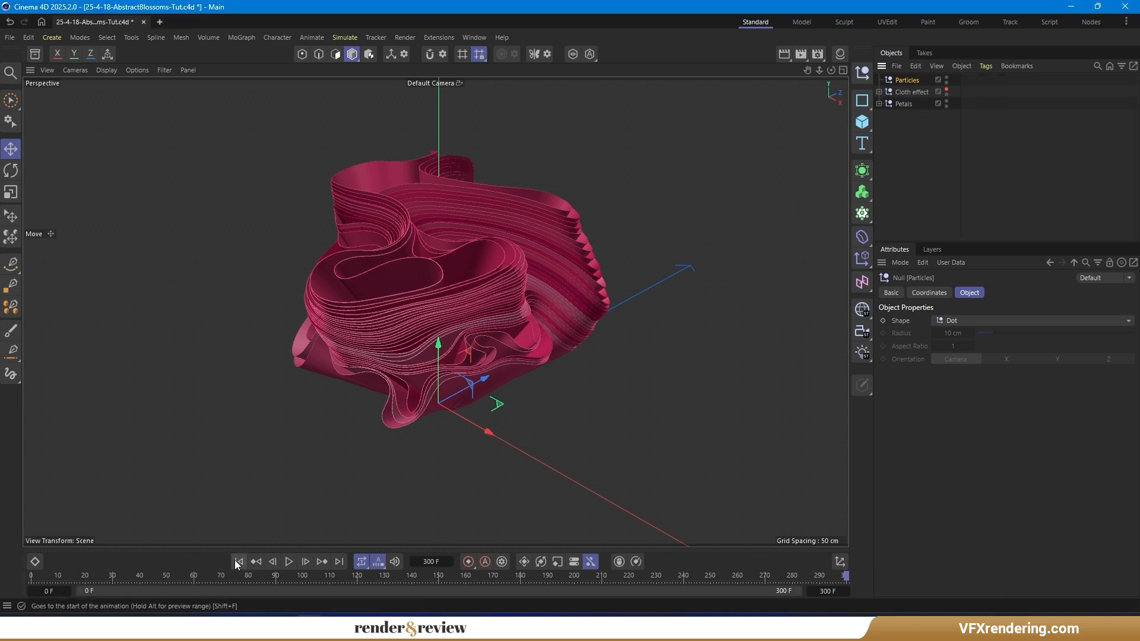
# Return to the first frame and hide the Petals group in the viewport.
pyautogui.hotkey('shift', 'f')
pyautogui.click(912, 138)
pyautogui.click(946, 101)
pyautogui.keyDown('alt'); pyautogui.moveTo(537, 338); pyautogui.dragTo(522, 341); pyautogui.keyUp('alt')
# Add an n-Side spline with 2 sides and set its Y position to 100 cm.
pyautogui.moveTo(861, 102); pyautogui.dragTo(913, 187)
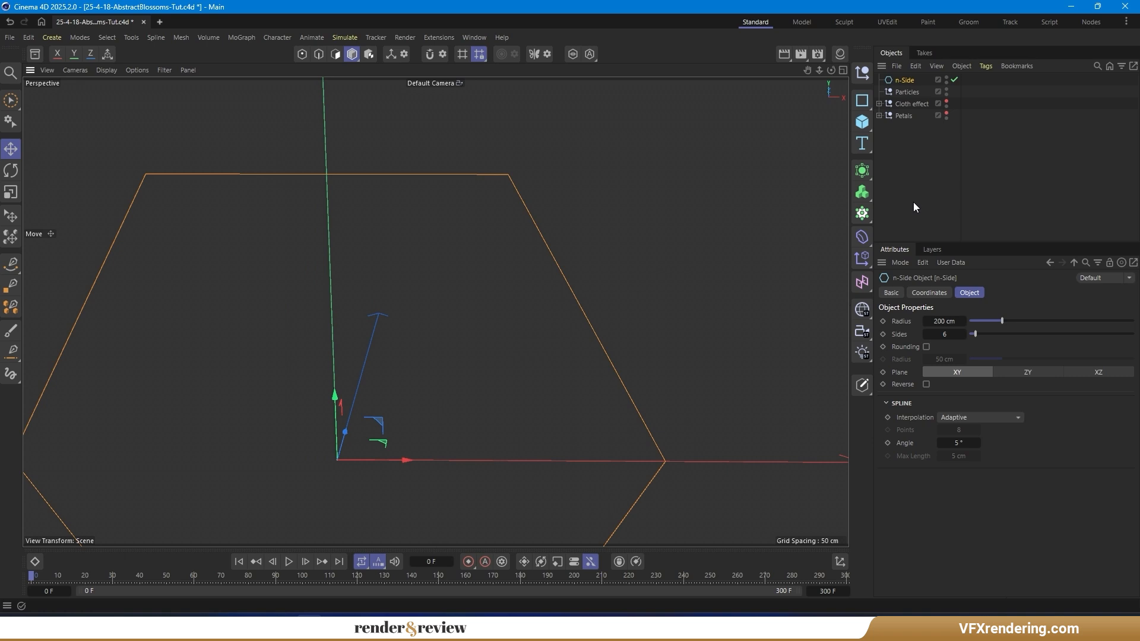
pyautogui.moveTo(957, 334); pyautogui.dragTo(947, 336)
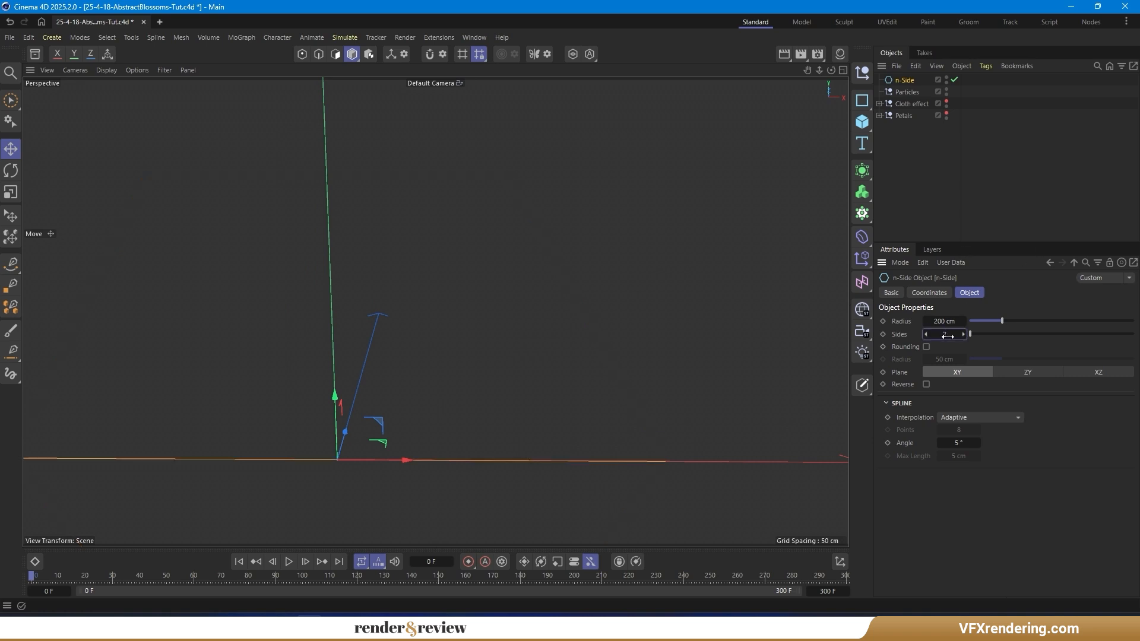
pyautogui.click(930, 293)
pyautogui.click(933, 351)
pyautogui.write('100')
pyautogui.press('Return')
# Rotate the n-Side spline upright and reduce its radius.
pyautogui.click(1003, 364)
pyautogui.press('Return')
pyautogui.keyDown('alt'); pyautogui.moveTo(700, 318); pyautogui.dragTo(376, 319); pyautogui.keyUp('alt')
pyautogui.click(970, 293)
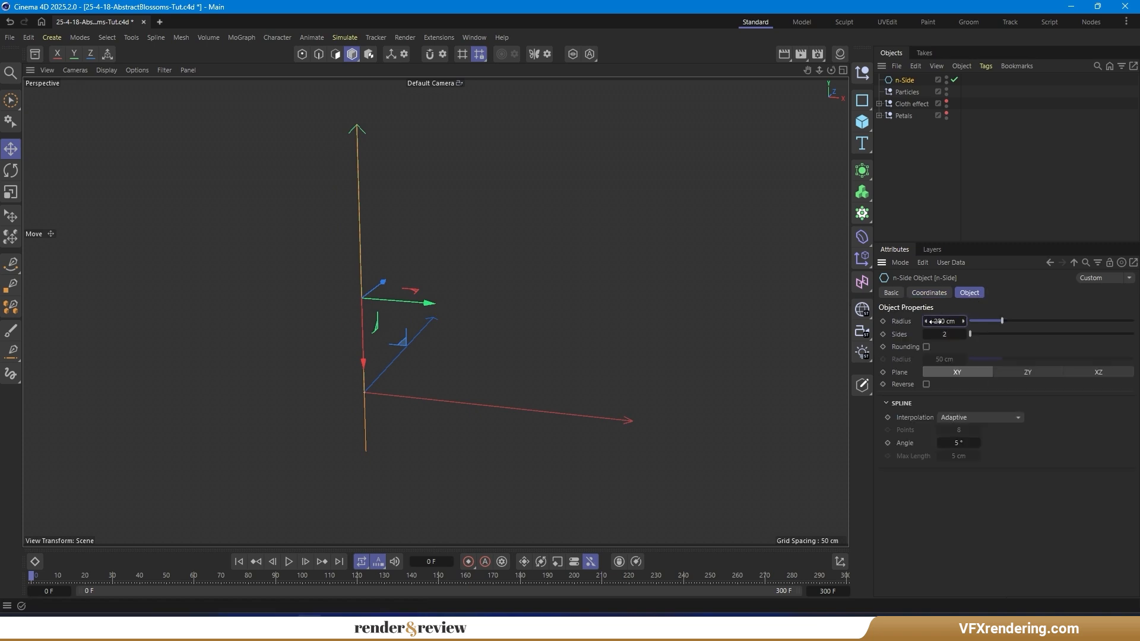
pyautogui.write('0')
pyautogui.press('Return')
pyautogui.click(914, 204)
# Move the n-Side spline into the Particles null and add a Spline Emitter with its Particle Group there.
pyautogui.moveTo(905, 80); pyautogui.dragTo(904, 91)
pyautogui.click(914, 196)
pyautogui.click(351, 38)
pyautogui.moveTo(355, 183)
pyautogui.click(448, 227)
pyautogui.moveTo(915, 81); pyautogui.dragTo(919, 121)
pyautogui.click(917, 102)
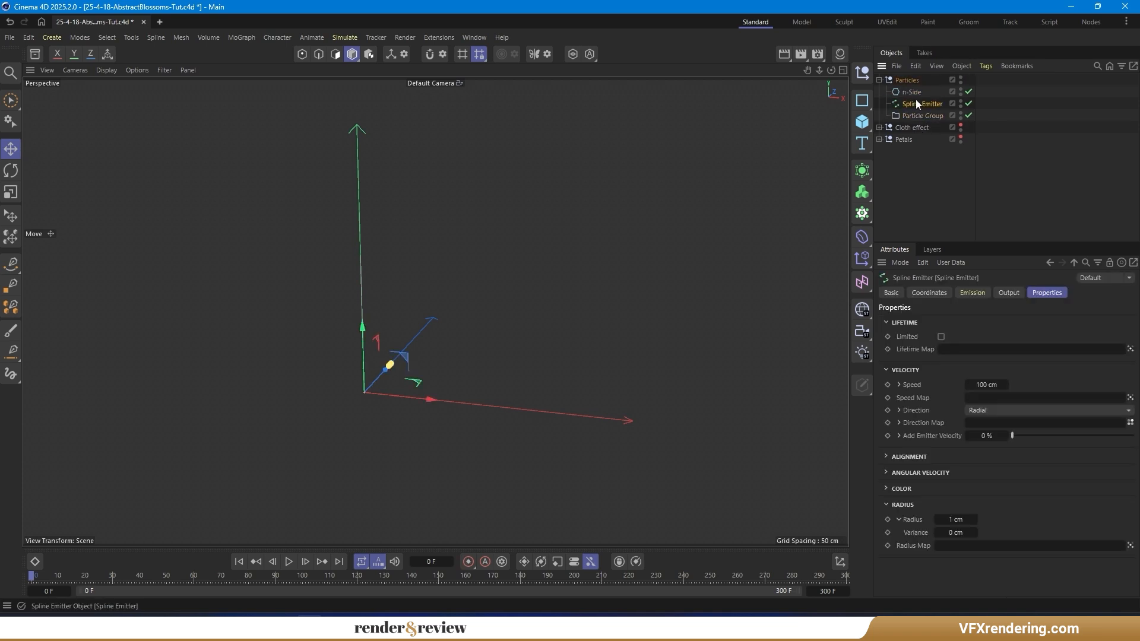
# Assign the n-Side spline as the Spline Emitter's geometry and set the emission rate to 1000 per frame.
pyautogui.click(964, 293)
pyautogui.moveTo(907, 93); pyautogui.dragTo(968, 321)
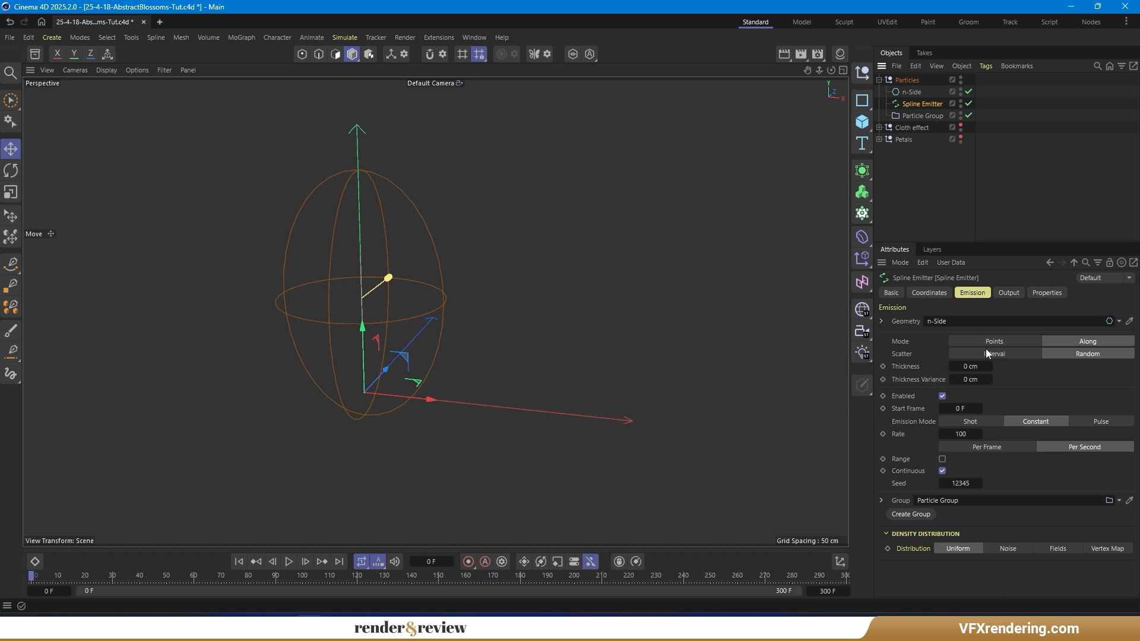
pyautogui.click(1000, 447)
pyautogui.click(953, 434)
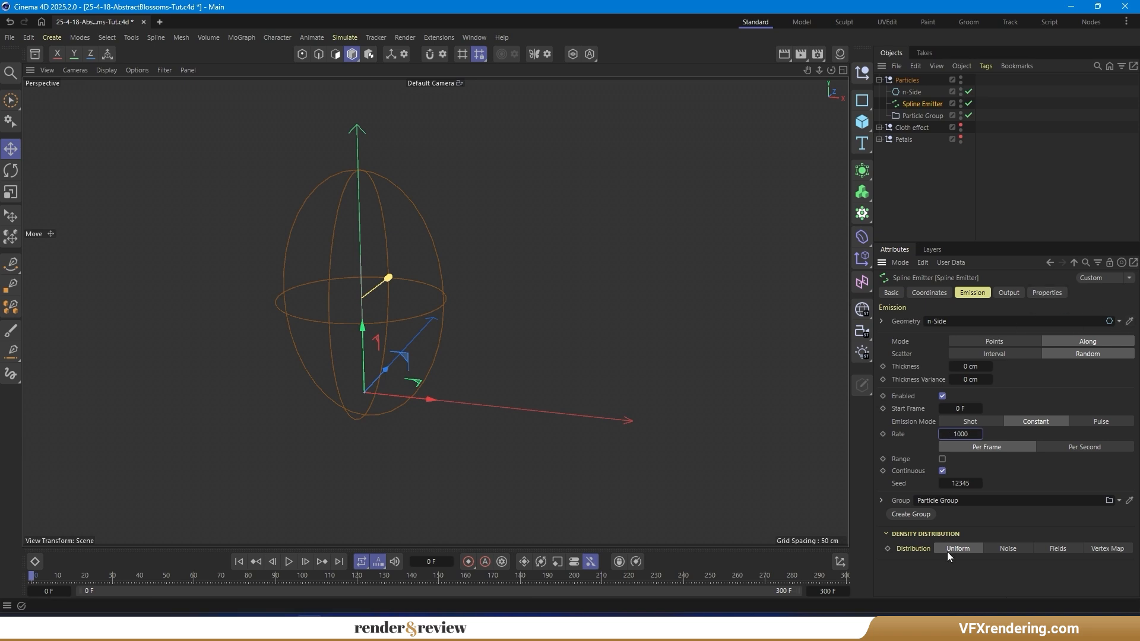
# Limit the emitted particles' lifetime to 120 F, set their speed to 0 cm and raise Add Emitter Velocity.
pyautogui.click(1047, 293)
pyautogui.click(943, 337)
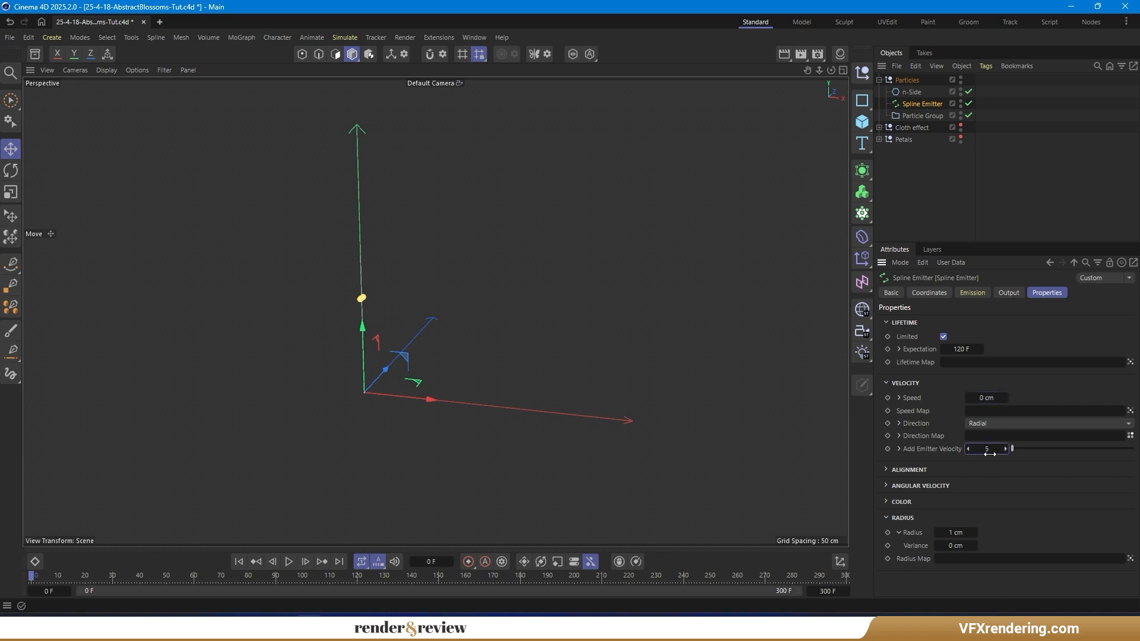
pyautogui.click(948, 241)
# Play the particle emission to check it and return to the first frame.
pyautogui.click(288, 562)
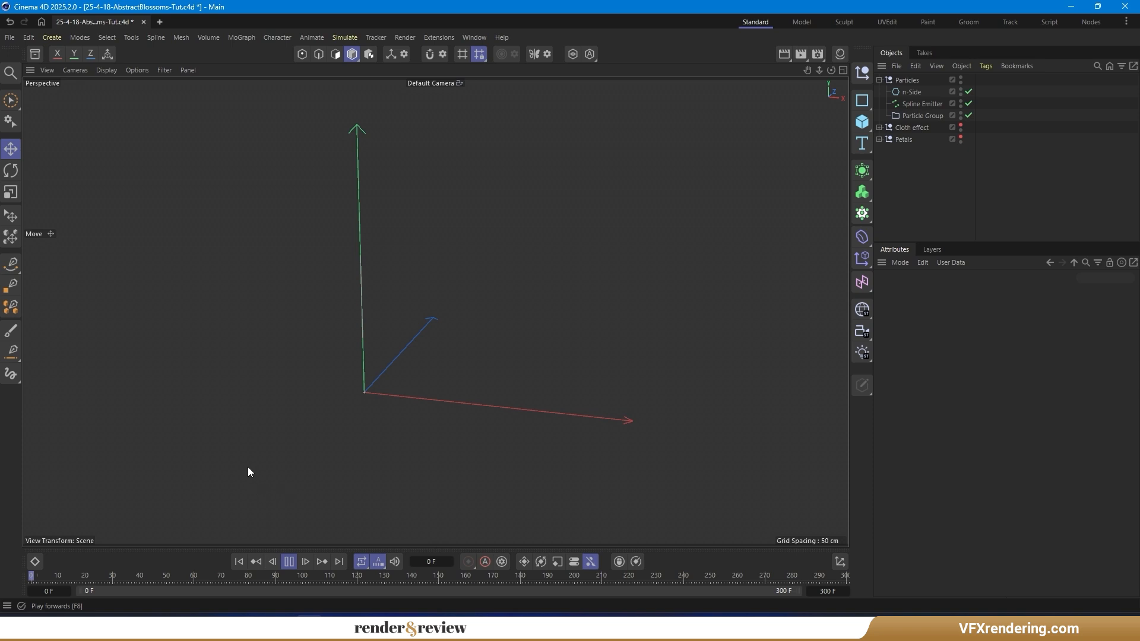
pyautogui.click(293, 562)
pyautogui.keyDown('alt'); pyautogui.moveTo(327, 296); pyautogui.dragTo(360, 220, button='right'); pyautogui.keyUp('alt')
pyautogui.keyDown('alt'); pyautogui.moveTo(360, 220); pyautogui.dragTo(412, 234, button='middle'); pyautogui.keyUp('alt')
pyautogui.hotkey('shift', 'f')
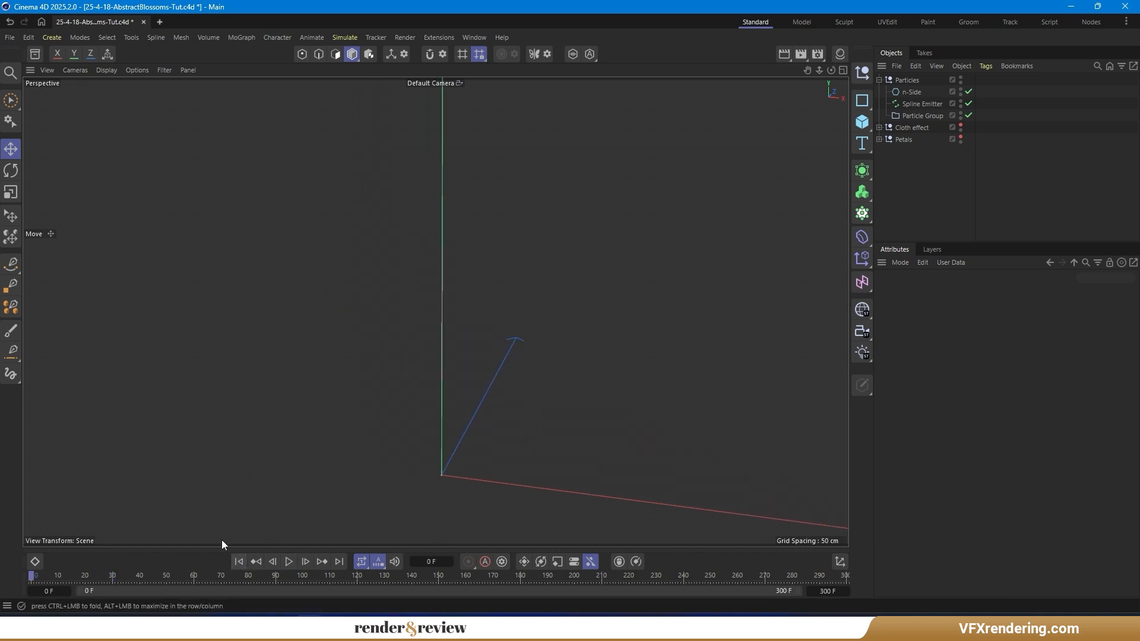
# Add a Turbulence force inside the Particle Group and rename it "Turbulence P".
pyautogui.click(919, 116)
pyautogui.click(344, 37)
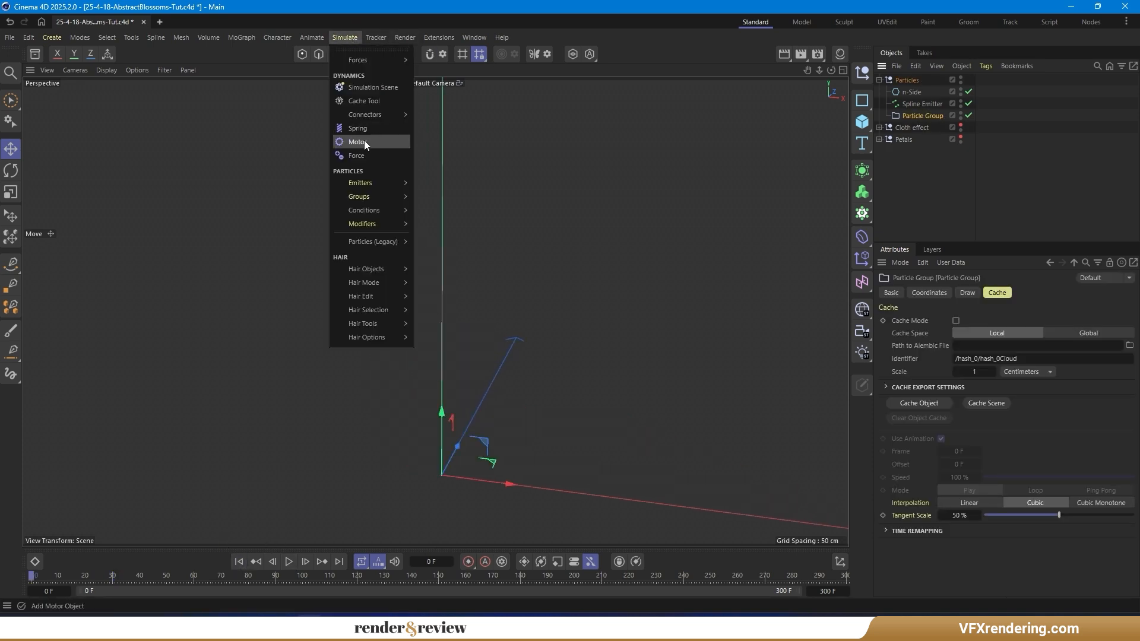
pyautogui.moveTo(380, 60)
pyautogui.click(452, 158)
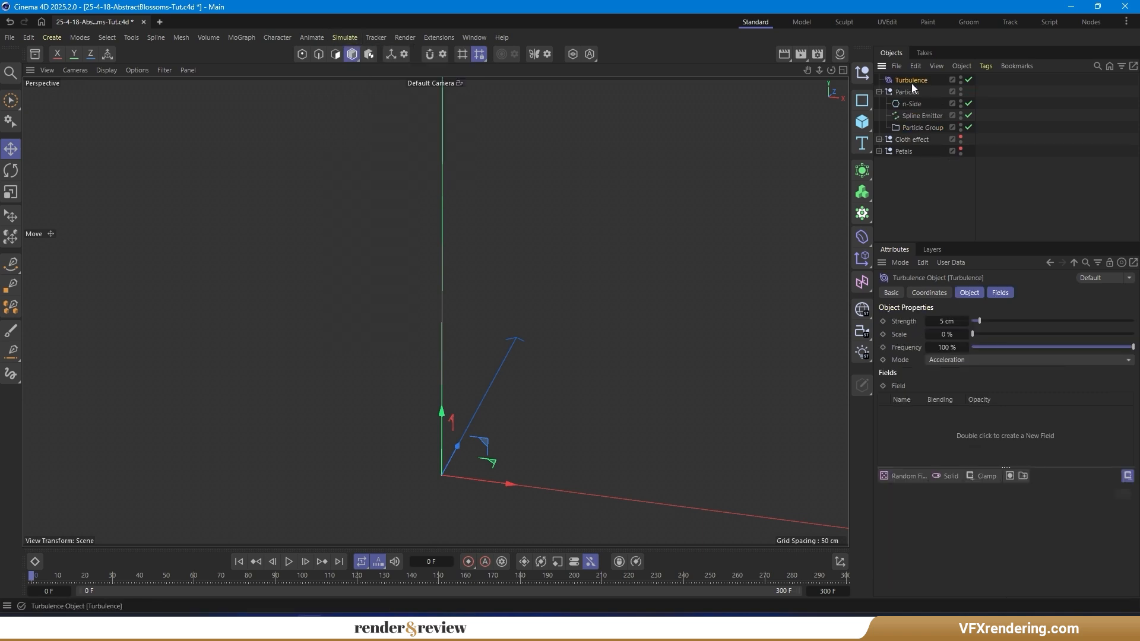
pyautogui.doubleClick(924, 129)
pyautogui.click(944, 128)
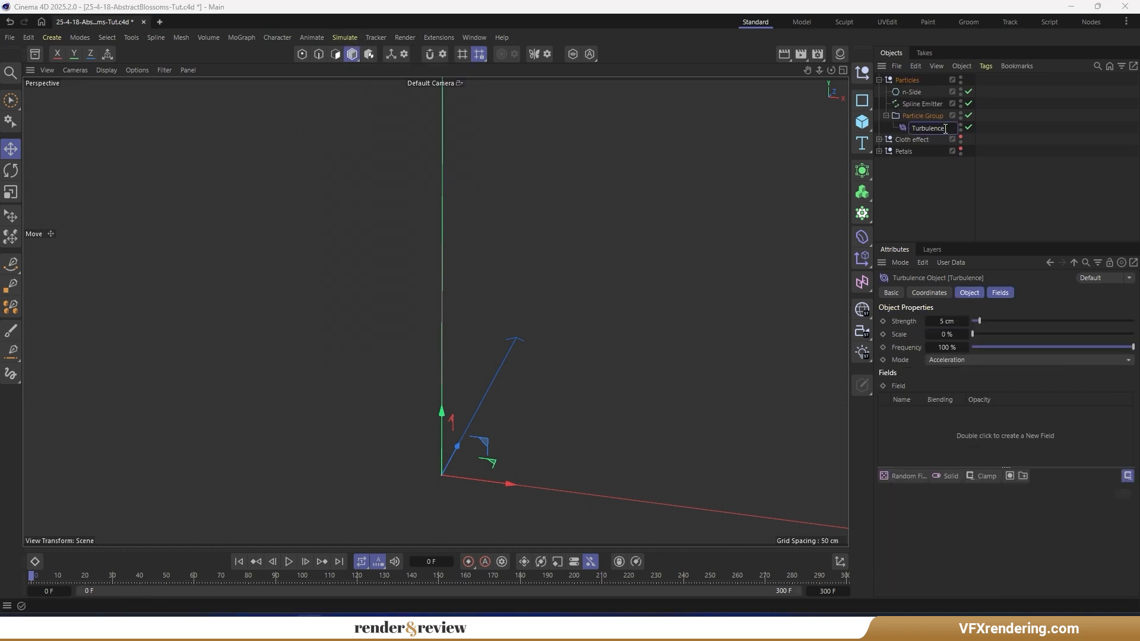
pyautogui.write('P')
pyautogui.press('Return')
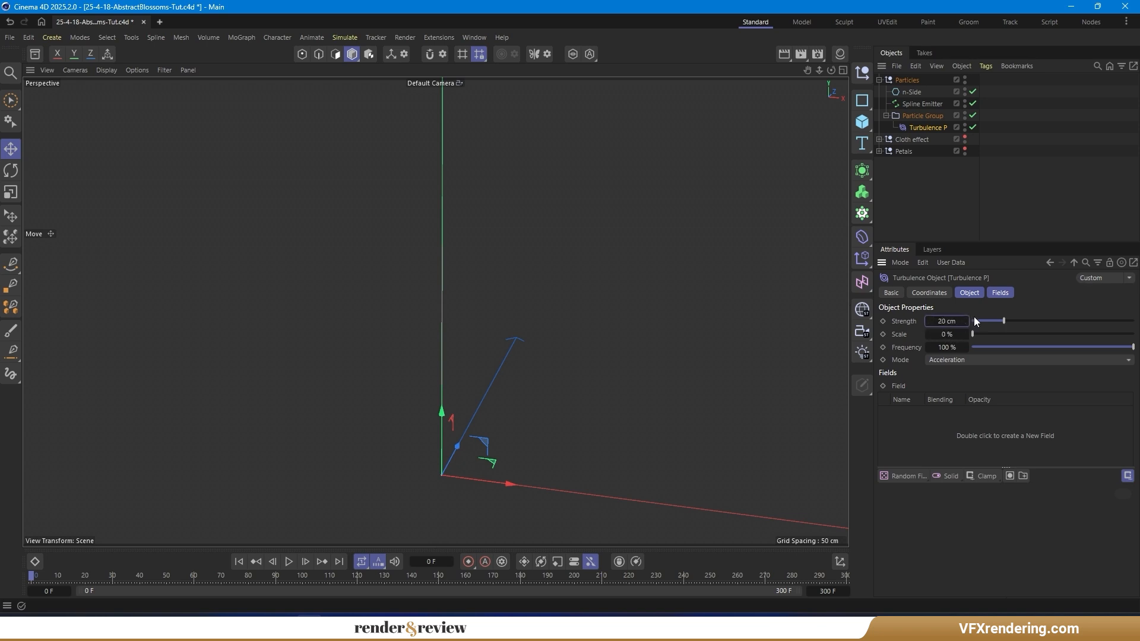
# Set Turbulence P to 20 cm strength, 20% scale, 50% frequency and Aerodynamics Wind mode, and preview the particle motion.
pyautogui.click(956, 360)
pyautogui.click(968, 398)
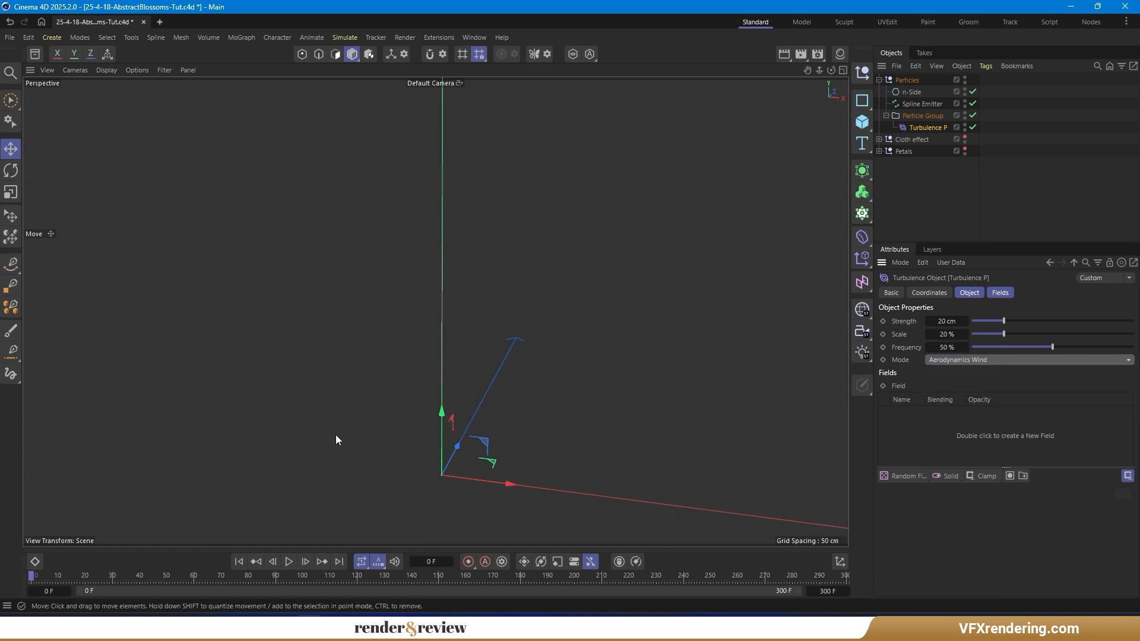
pyautogui.click(289, 562)
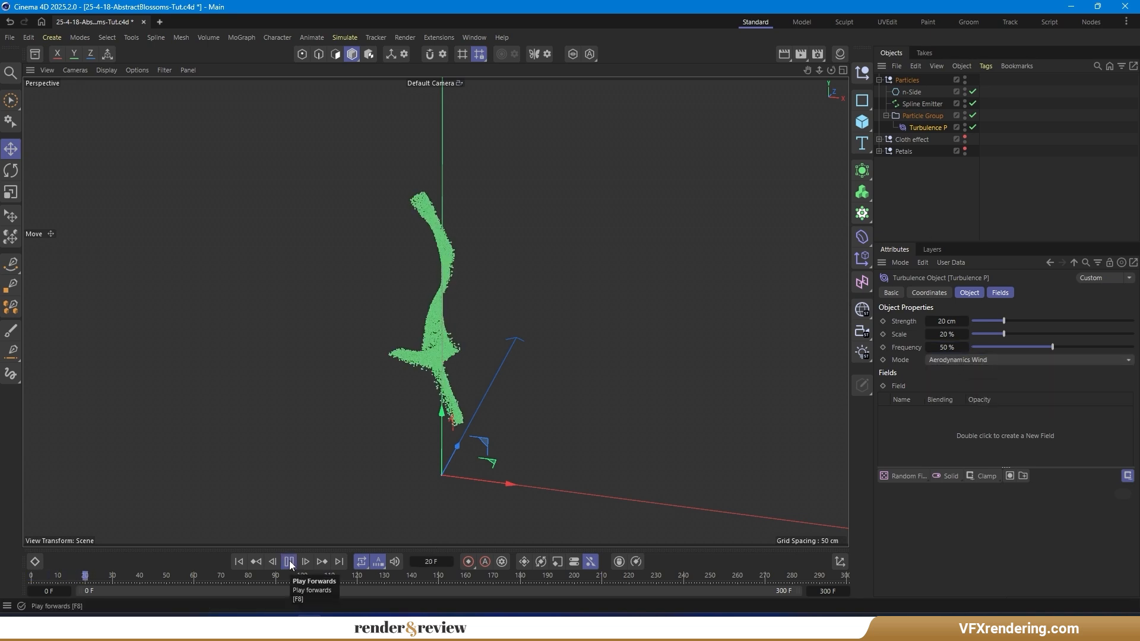
pyautogui.click(289, 562)
pyautogui.keyDown('alt'); pyautogui.moveTo(504, 259); pyautogui.dragTo(485, 339, button='right'); pyautogui.keyUp('alt')
pyautogui.click(238, 562)
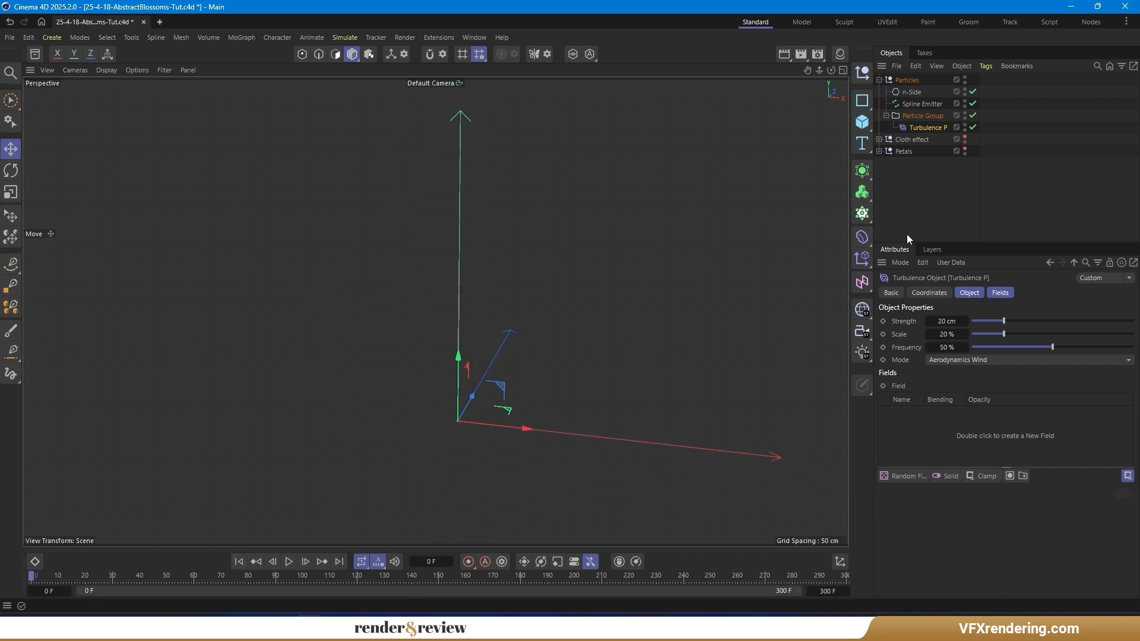
# Preview the particle emission from the first frame, then unhide and expand the Petals group.
pyautogui.click(923, 116)
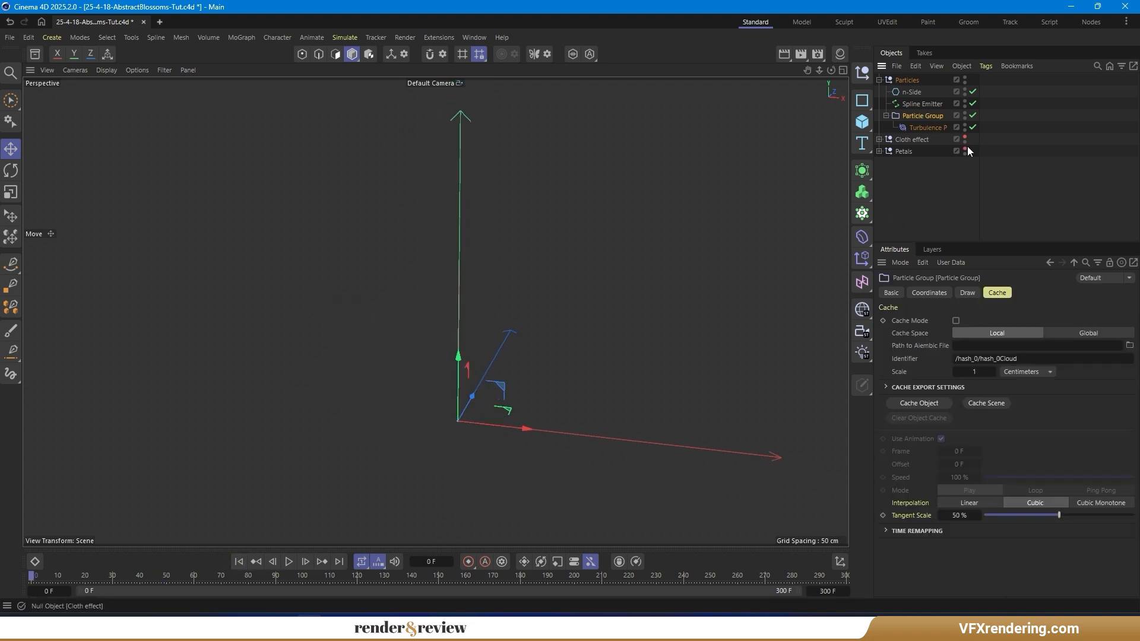
pyautogui.click(289, 563)
pyautogui.click(243, 562)
pyautogui.click(880, 151)
# Add a Collide modifier inside the Particle Group, set to Kill mode with a 1 cm radius.
pyautogui.click(344, 37)
pyautogui.moveTo(393, 225)
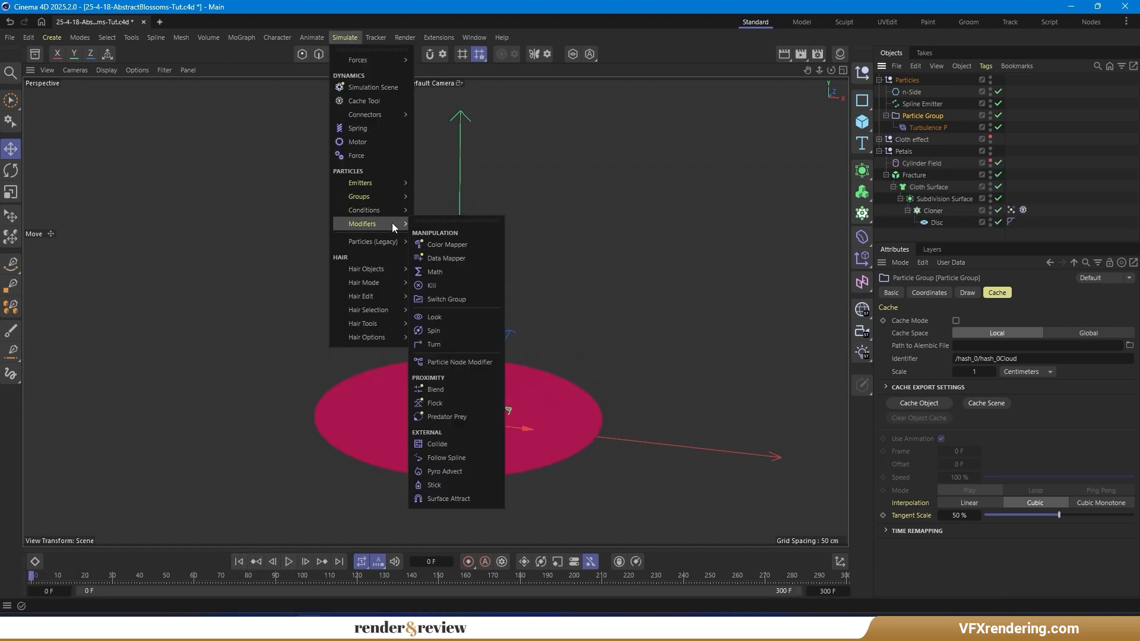
pyautogui.click(451, 444)
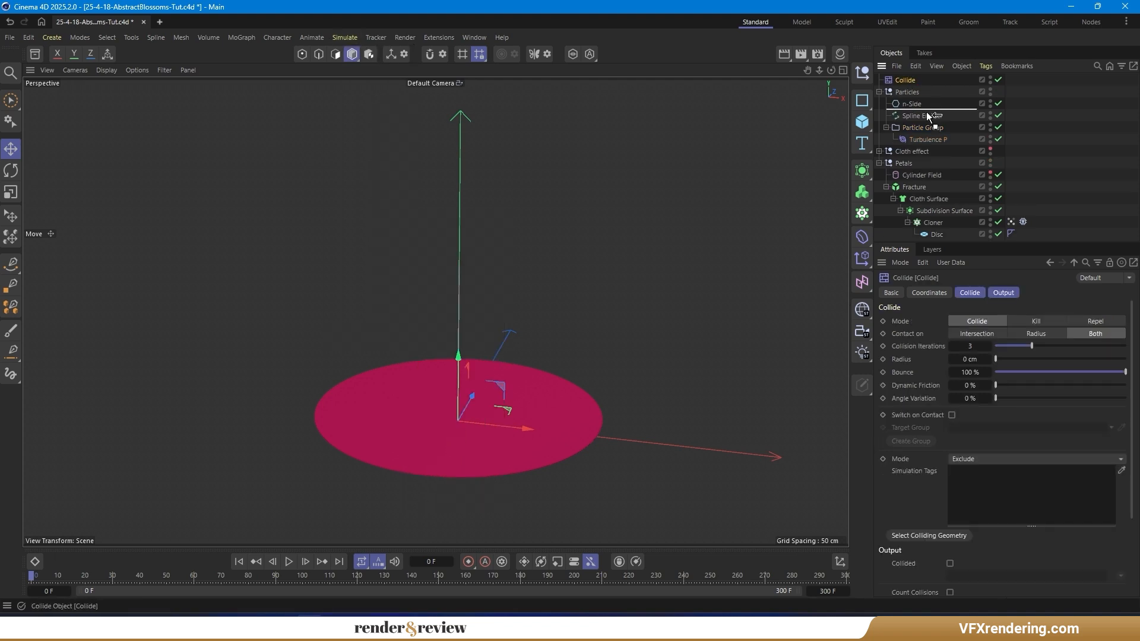
pyautogui.click(1041, 322)
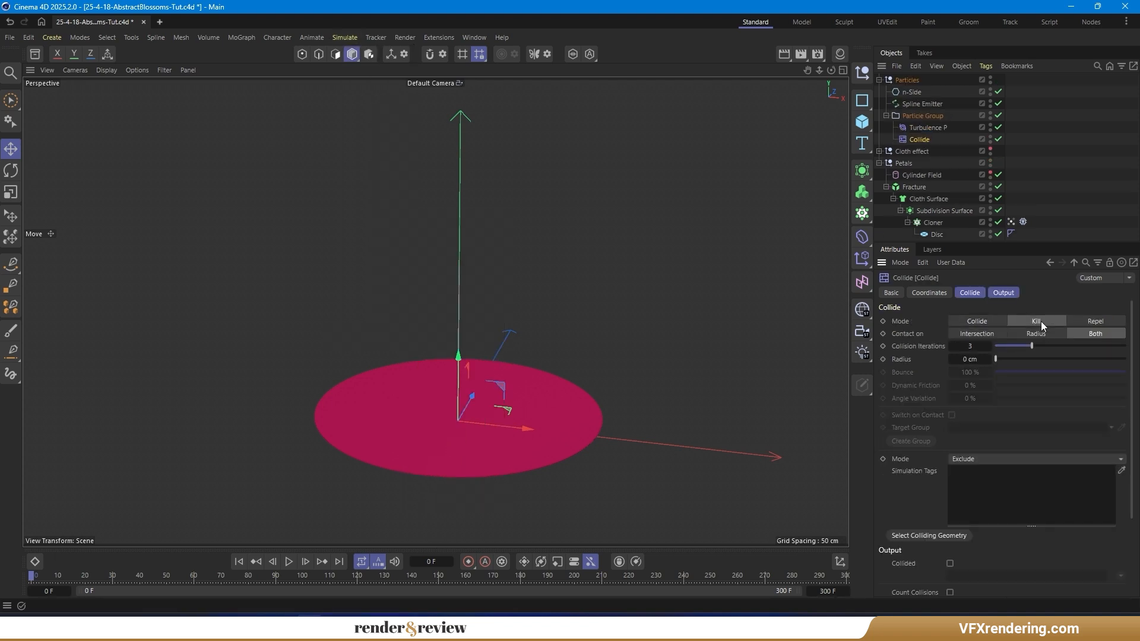
pyautogui.click(973, 359)
# Add a collider simulation tag to the Fracture object and select the Collide modifier's colliding geometry.
pyautogui.rightClick(921, 186)
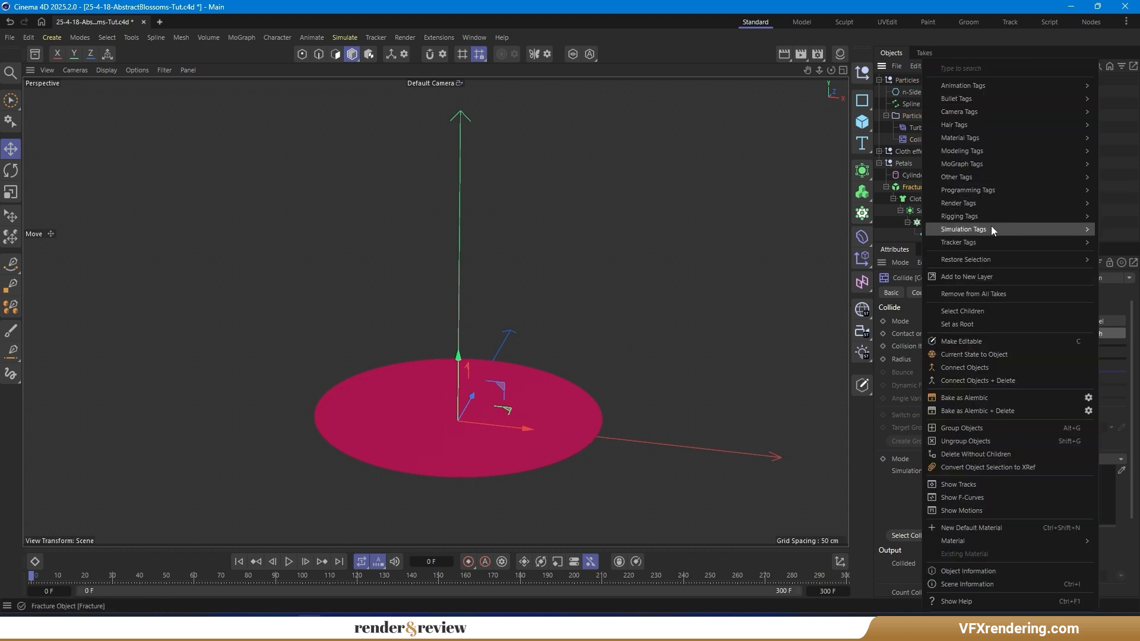
pyautogui.moveTo(990, 228)
pyautogui.click(892, 389)
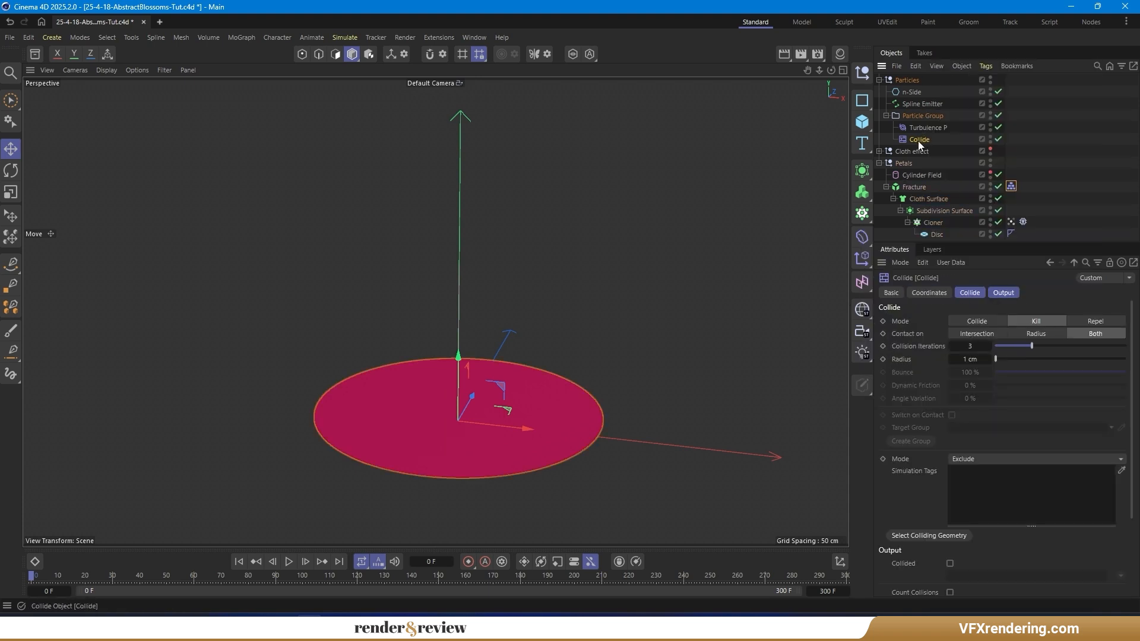
pyautogui.click(928, 533)
# Play the simulation to check the particles colliding with the petals and return to the first frame.
pyautogui.click(289, 561)
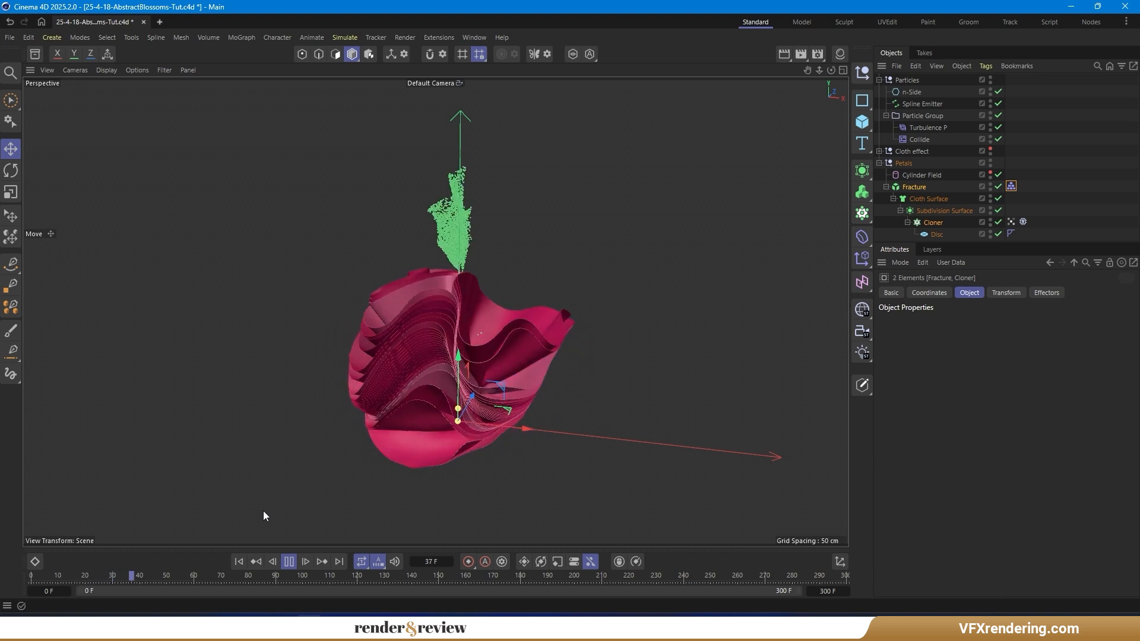
pyautogui.click(289, 562)
pyautogui.click(240, 562)
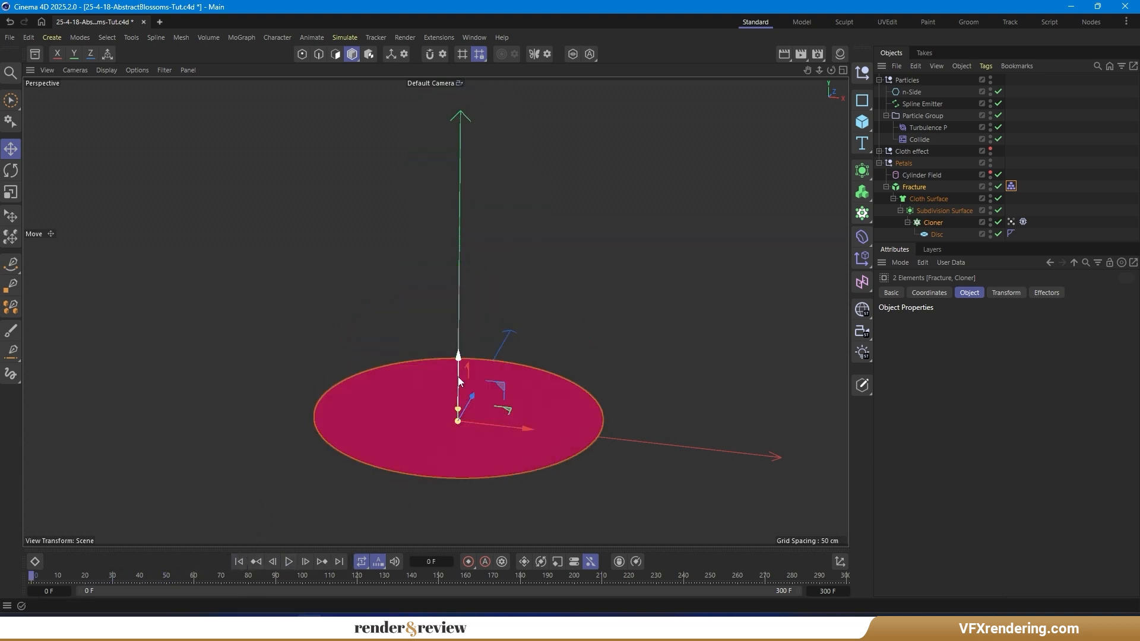
# Add a Flock modifier inside the Particle Group with cohesion strength 1, separation strength 0.1 and velocity alignment strength 1, and preview the motion.
pyautogui.click(344, 36)
pyautogui.moveTo(428, 224)
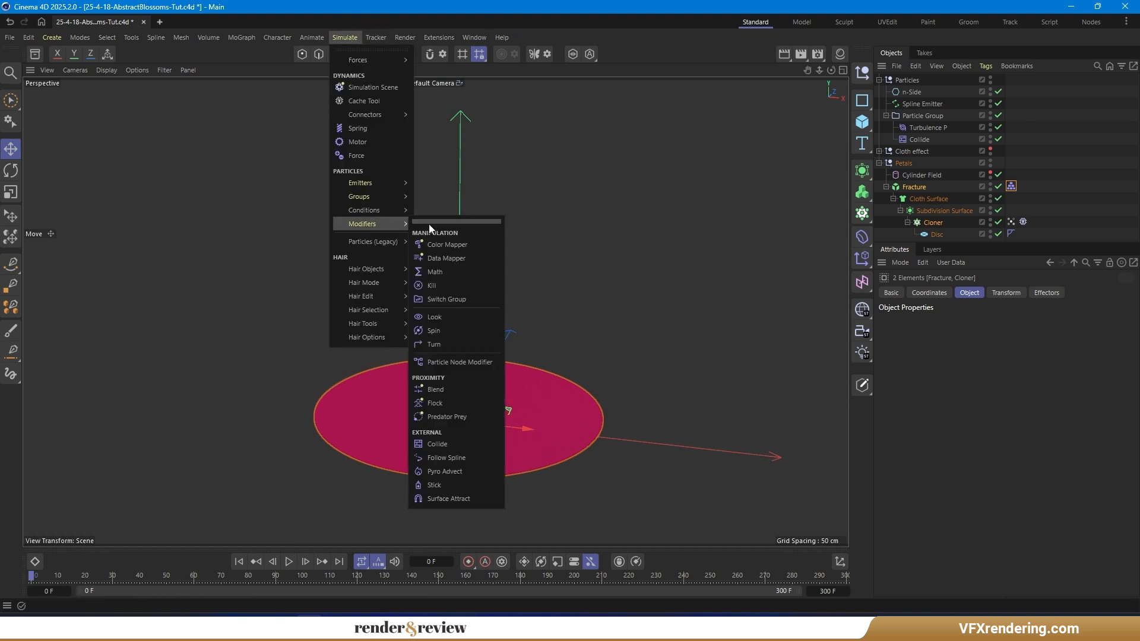
pyautogui.click(447, 403)
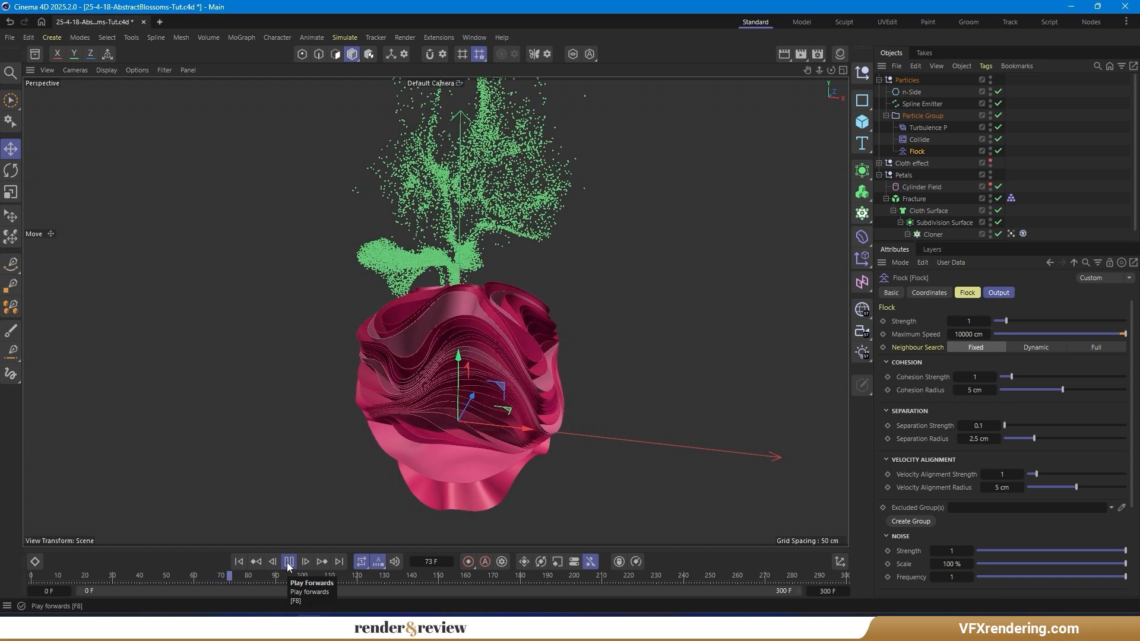
pyautogui.click(289, 562)
pyautogui.keyDown('alt'); pyautogui.moveTo(482, 347); pyautogui.dragTo(547, 309); pyautogui.keyUp('alt')
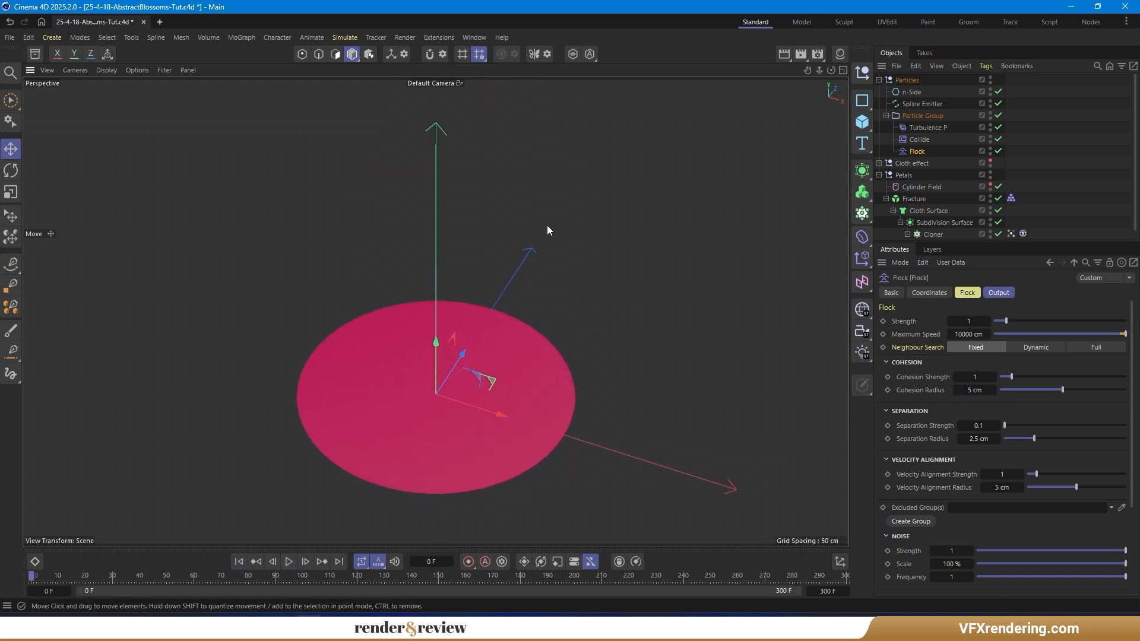
# Add a Friction force inside the Particle Group with strength 80, angular strength 100 and Force mode.
pyautogui.click(345, 37)
pyautogui.moveTo(378, 60)
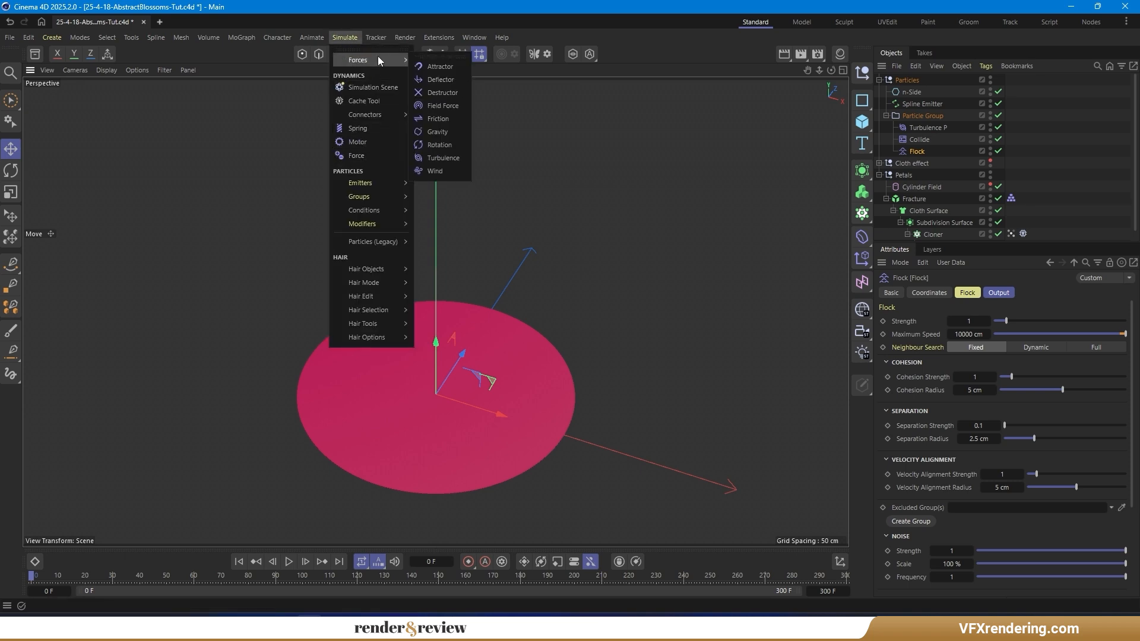
pyautogui.click(440, 119)
pyautogui.moveTo(906, 80); pyautogui.dragTo(930, 170)
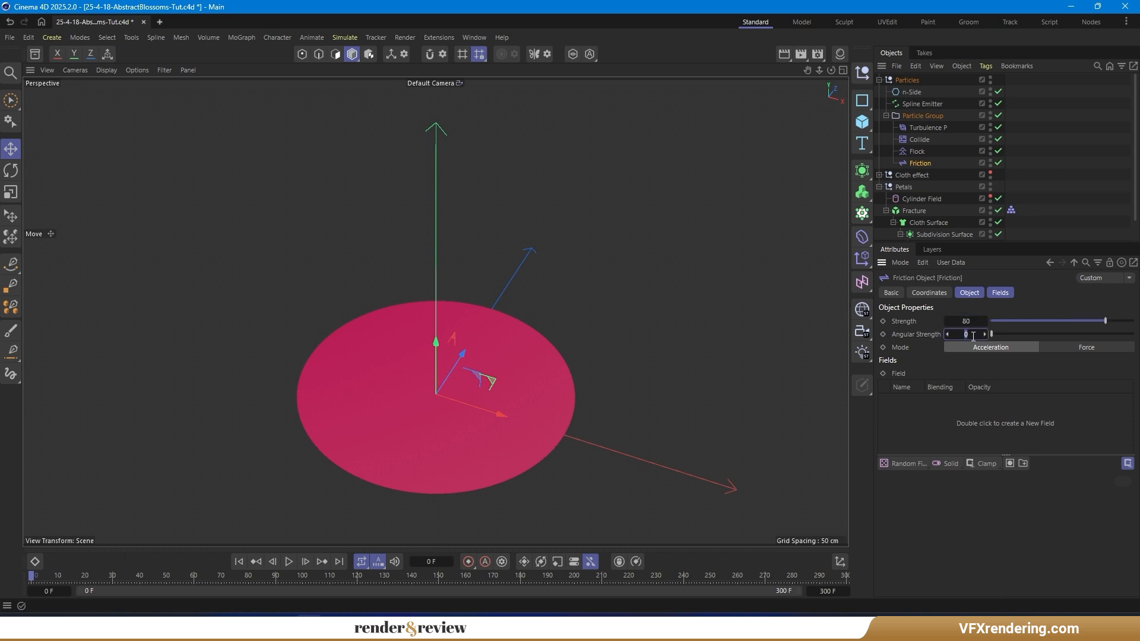
pyautogui.click(1064, 348)
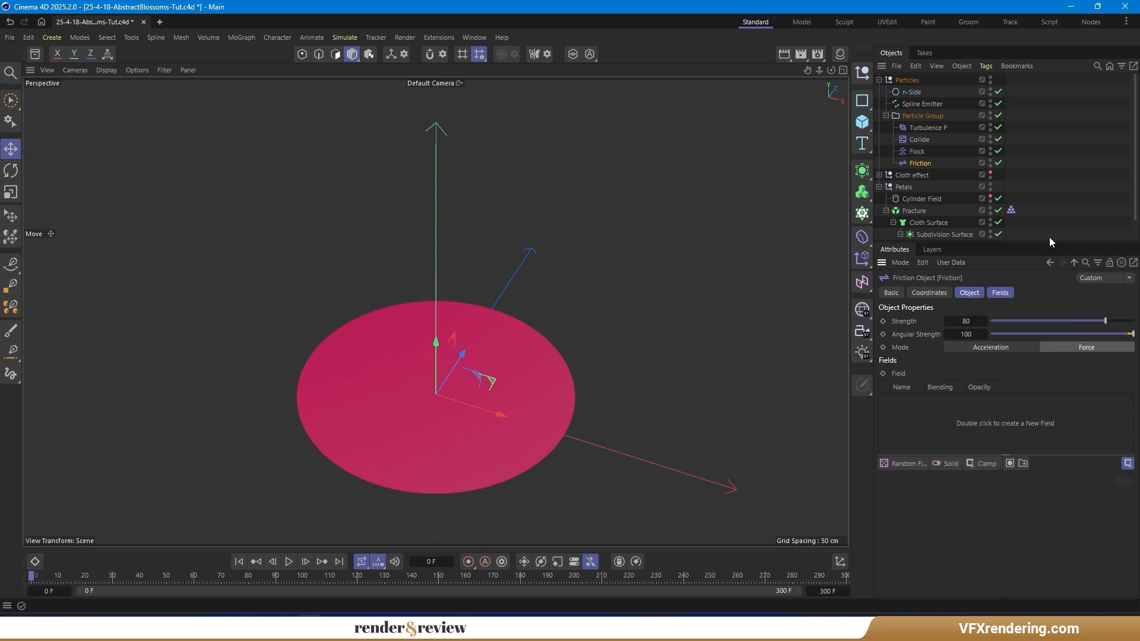
pyautogui.scroll(-1, 1049, 234)
pyautogui.click(1049, 233)
pyautogui.scroll(1, 952, 158)
# Play the simulation and inspect the particles around the blossom from several angles, then return to the first frame.
pyautogui.click(289, 561)
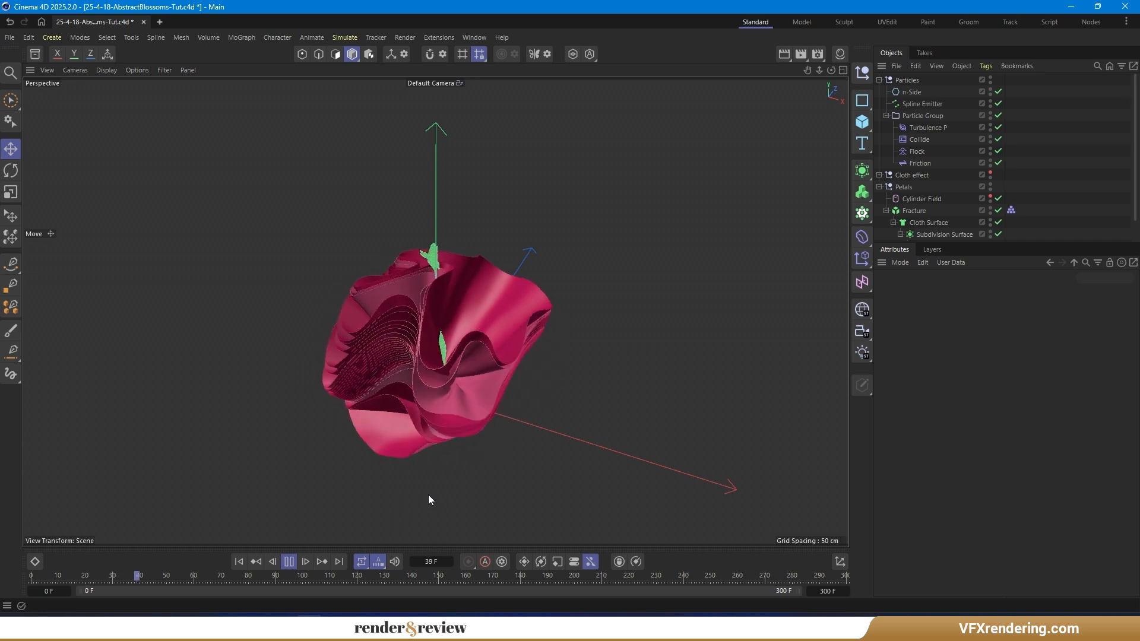
pyautogui.keyDown('alt'); pyautogui.moveTo(357, 324); pyautogui.dragTo(380, 348); pyautogui.keyUp('alt')
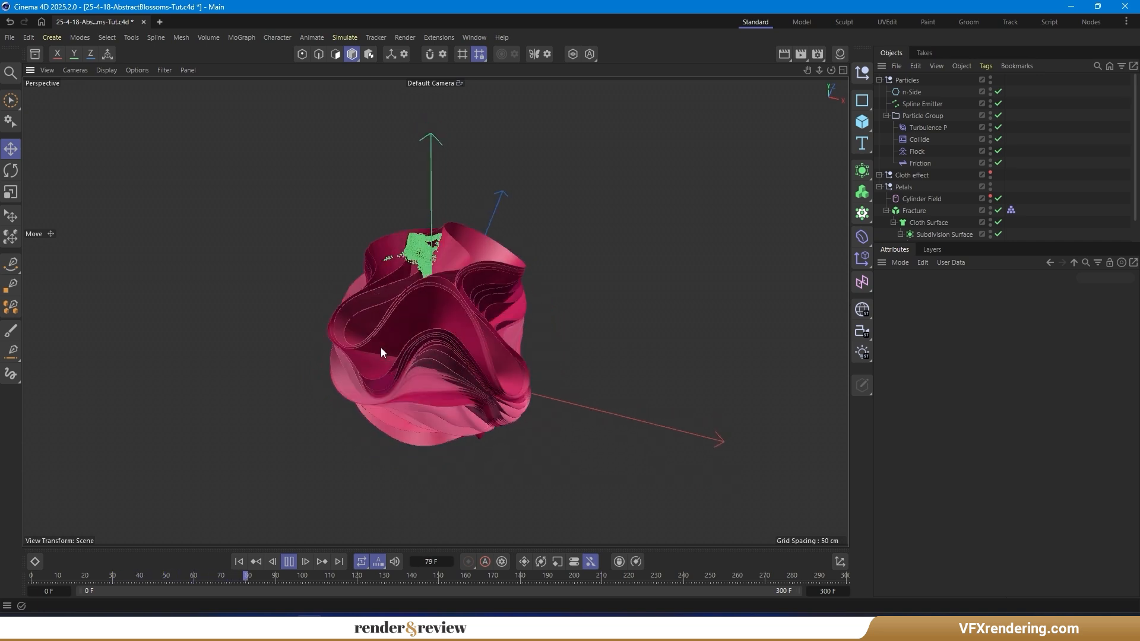
pyautogui.scroll(4, 381, 244)
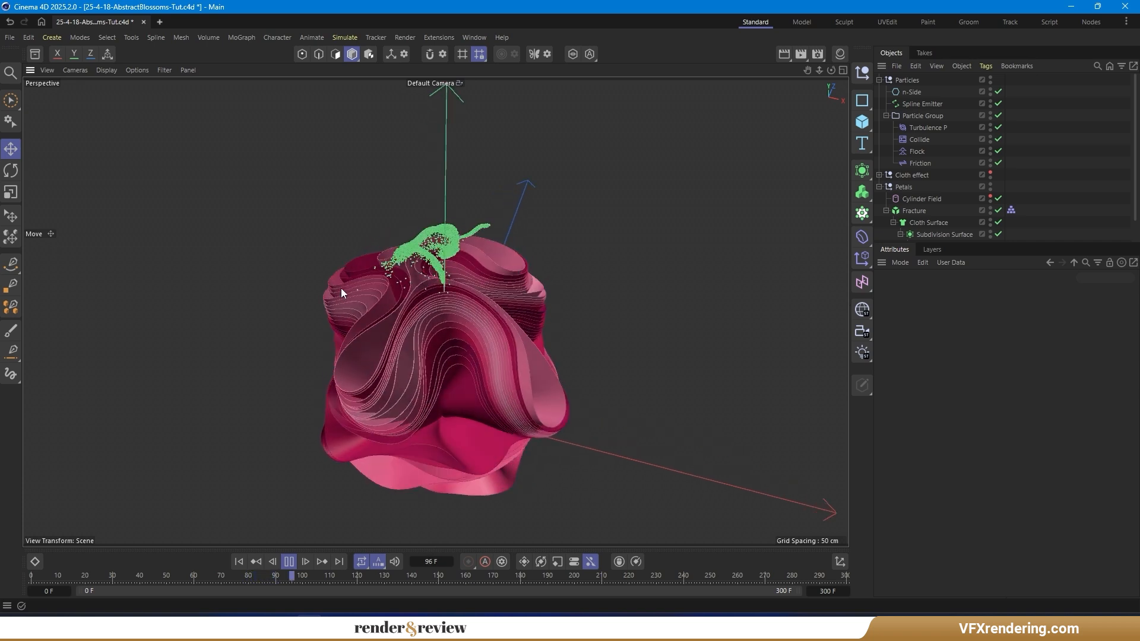
pyautogui.keyDown('alt'); pyautogui.moveTo(338, 287); pyautogui.dragTo(344, 213); pyautogui.keyUp('alt')
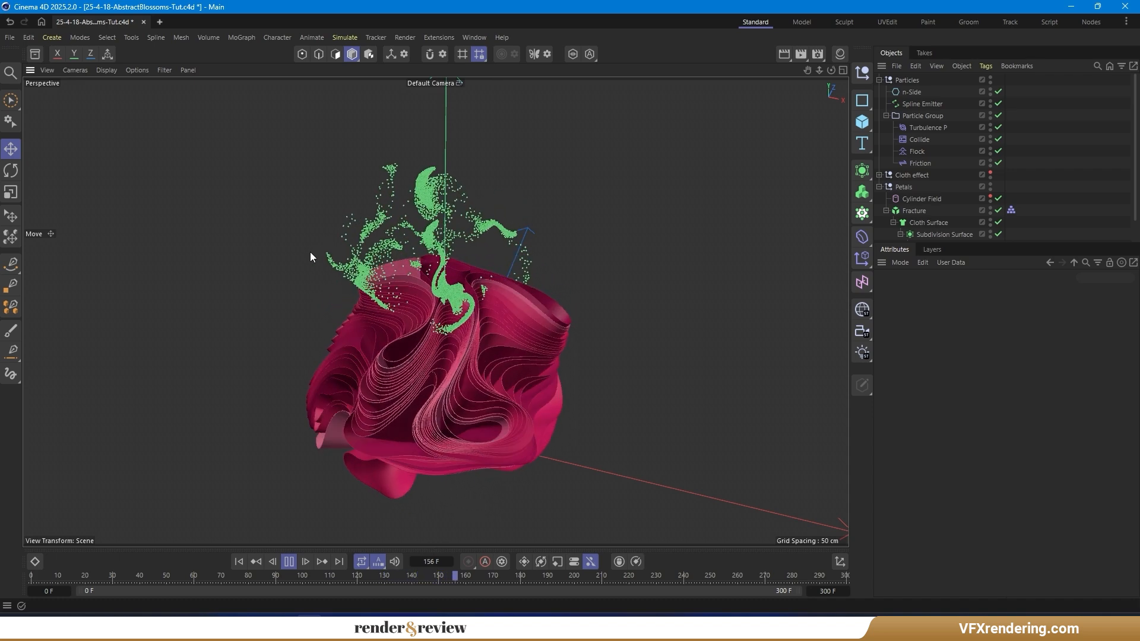
pyautogui.keyDown('alt'); pyautogui.moveTo(373, 330); pyautogui.dragTo(593, 384); pyautogui.keyUp('alt')
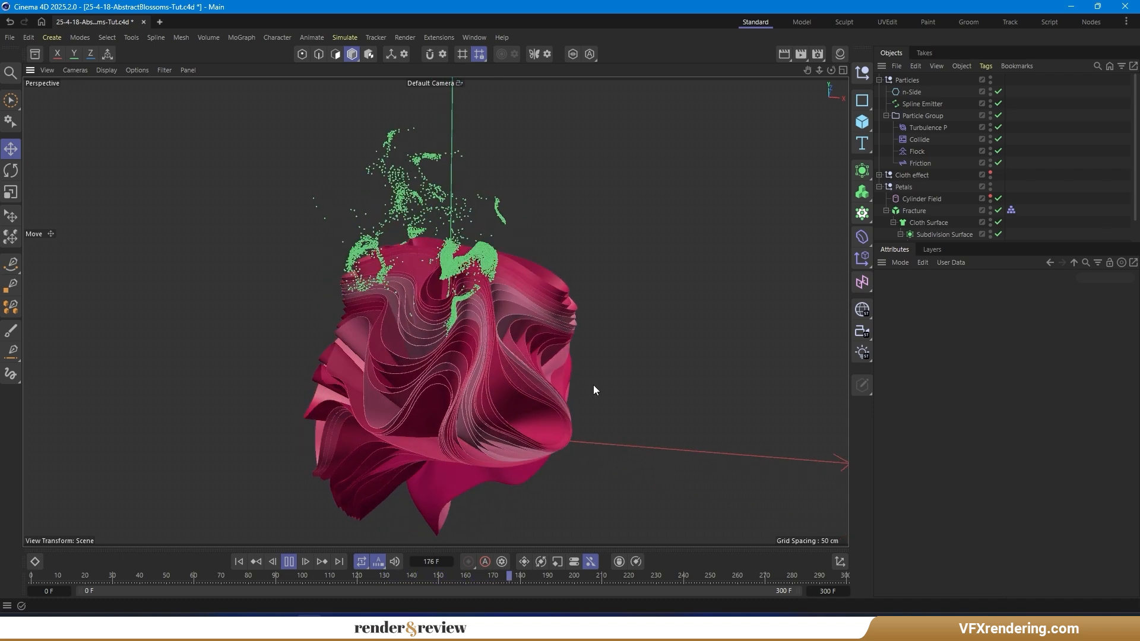
pyautogui.click(288, 561)
pyautogui.click(239, 561)
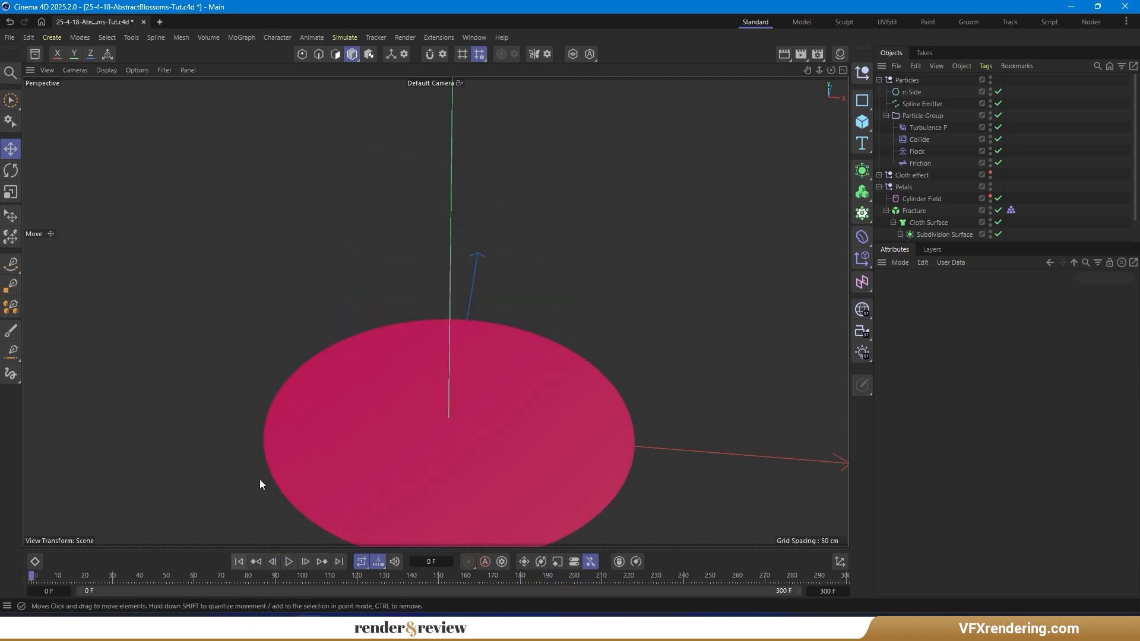
# Keyframe the n-Side spline's radius at 10 cm on frame 0 and 50 cm on frame 300.
pyautogui.click(919, 93)
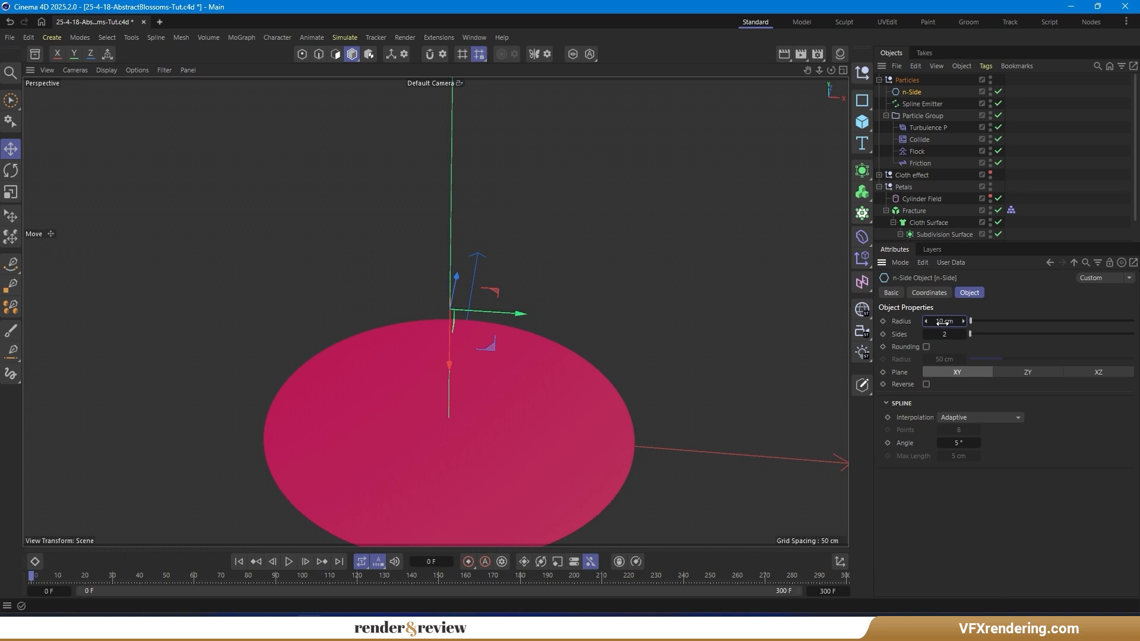
pyautogui.click(883, 321)
pyautogui.click(339, 562)
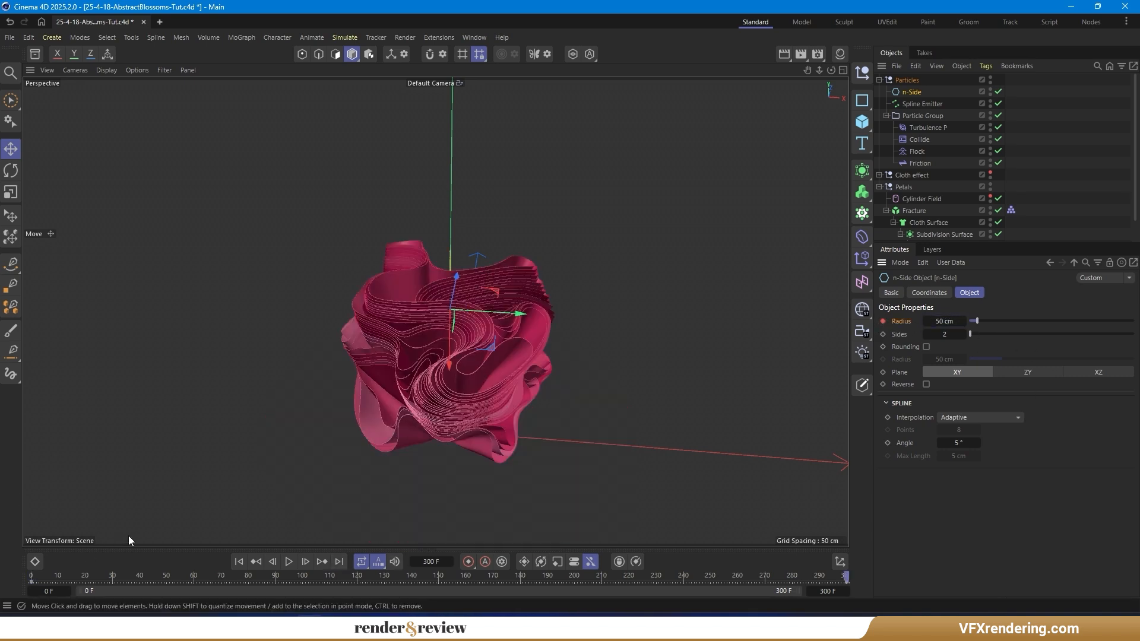
pyautogui.click(239, 562)
pyautogui.click(35, 562)
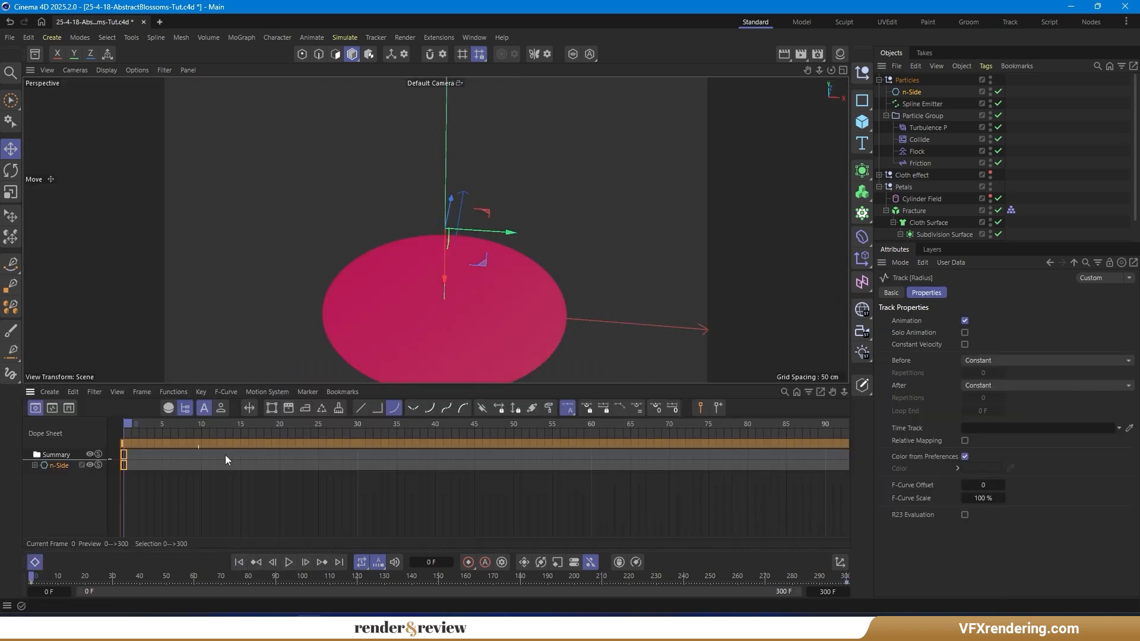
pyautogui.click(40, 563)
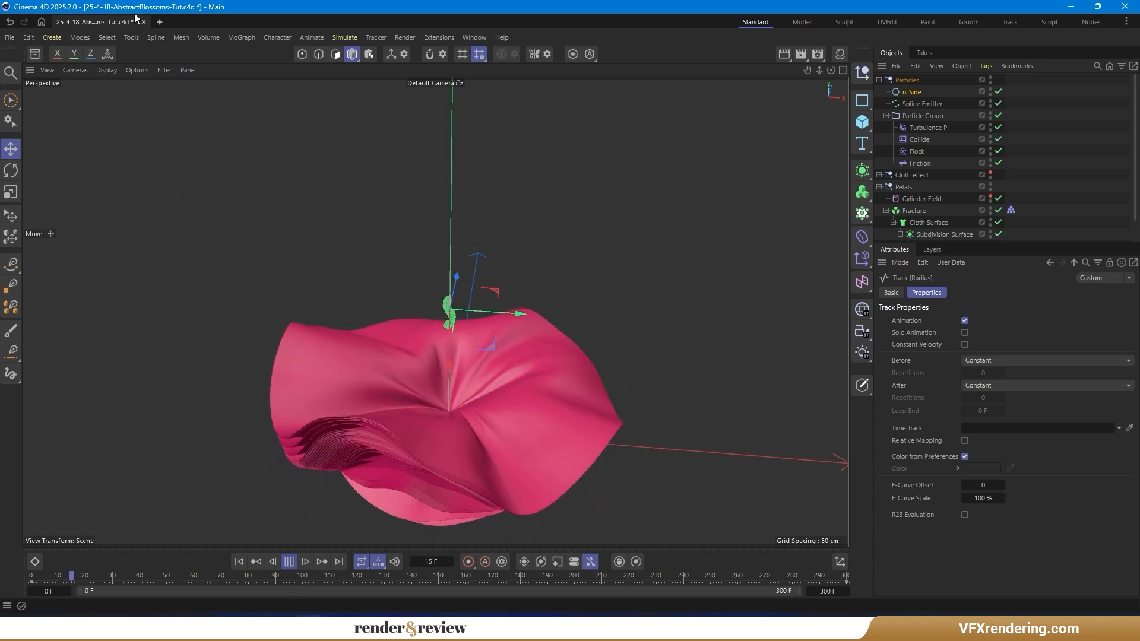
# Hide the world axis in the viewport, preview the simulation and return to the first frame.
pyautogui.click(166, 70)
pyautogui.click(187, 179)
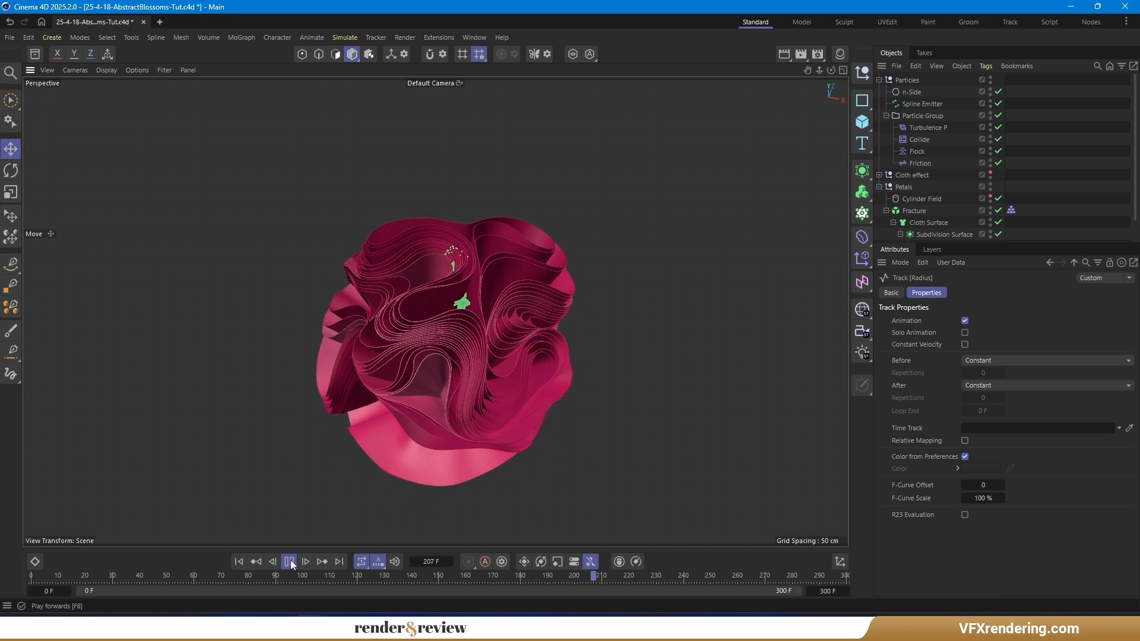
pyautogui.click(289, 561)
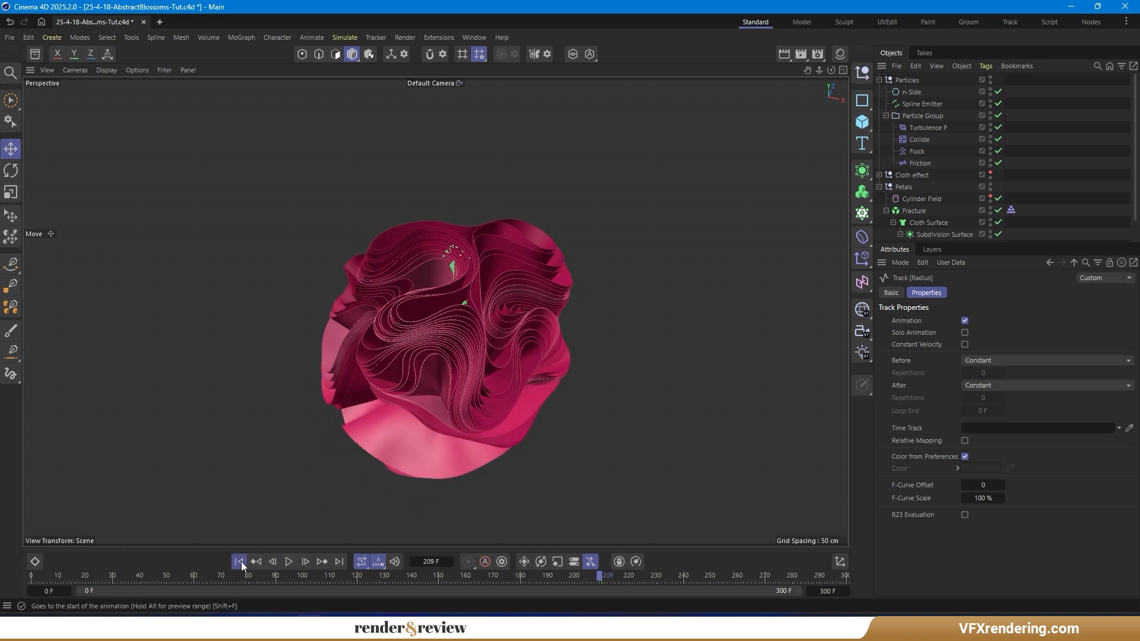
pyautogui.click(239, 561)
# Set the n-Side spline's Y position to 150 cm, move its 50 cm radius key to 150 F and replay the simulation.
pyautogui.click(917, 93)
pyautogui.click(930, 293)
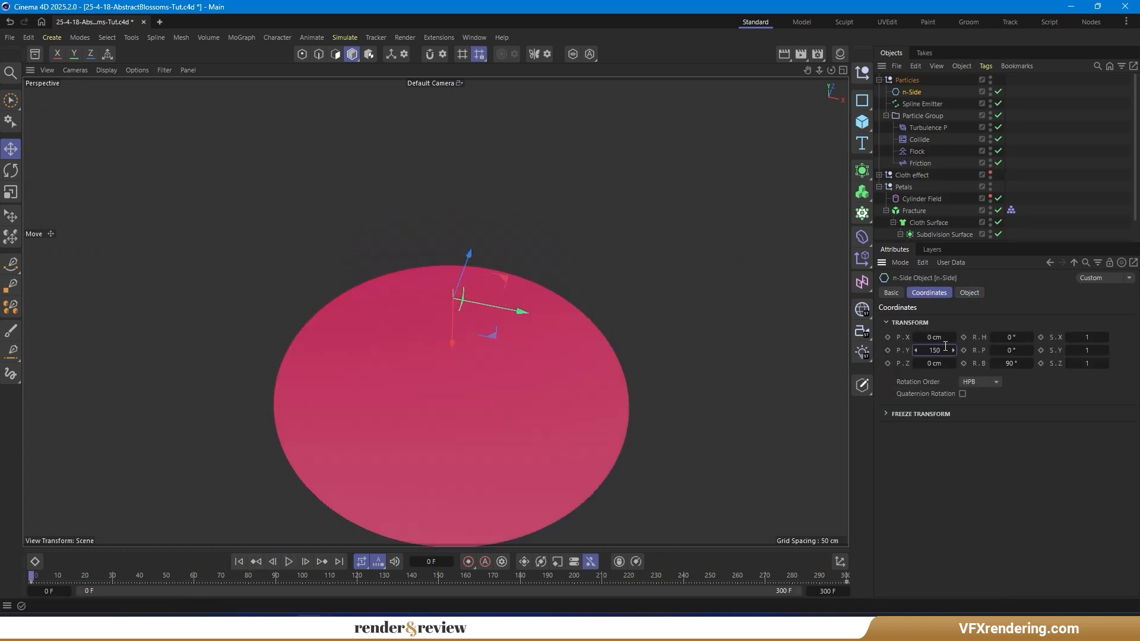
pyautogui.click(968, 293)
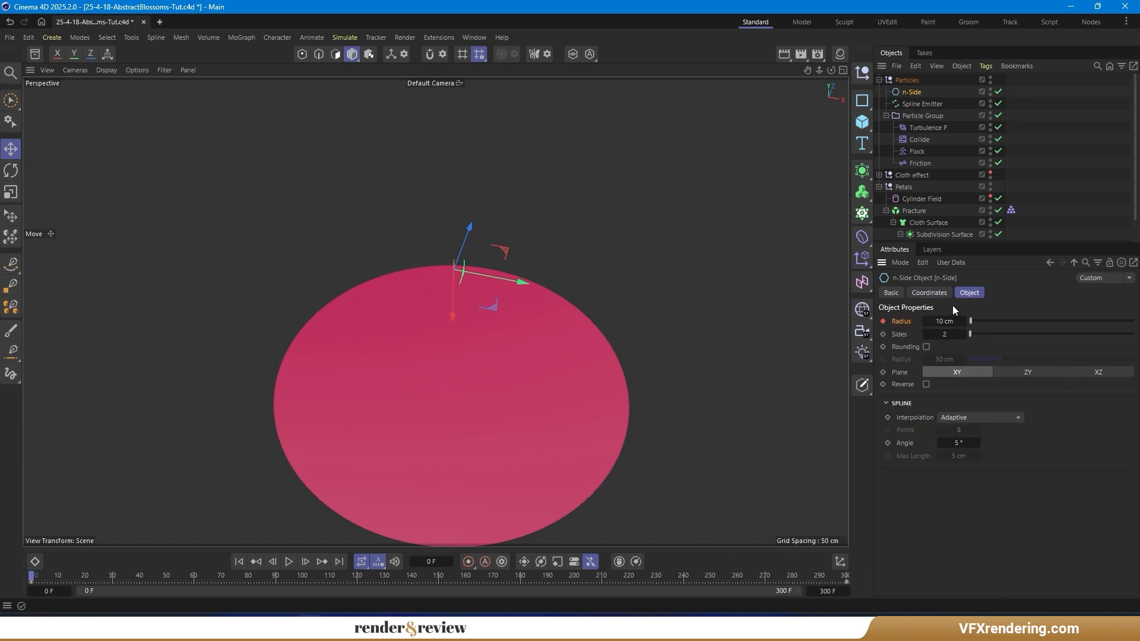
pyautogui.click(848, 582)
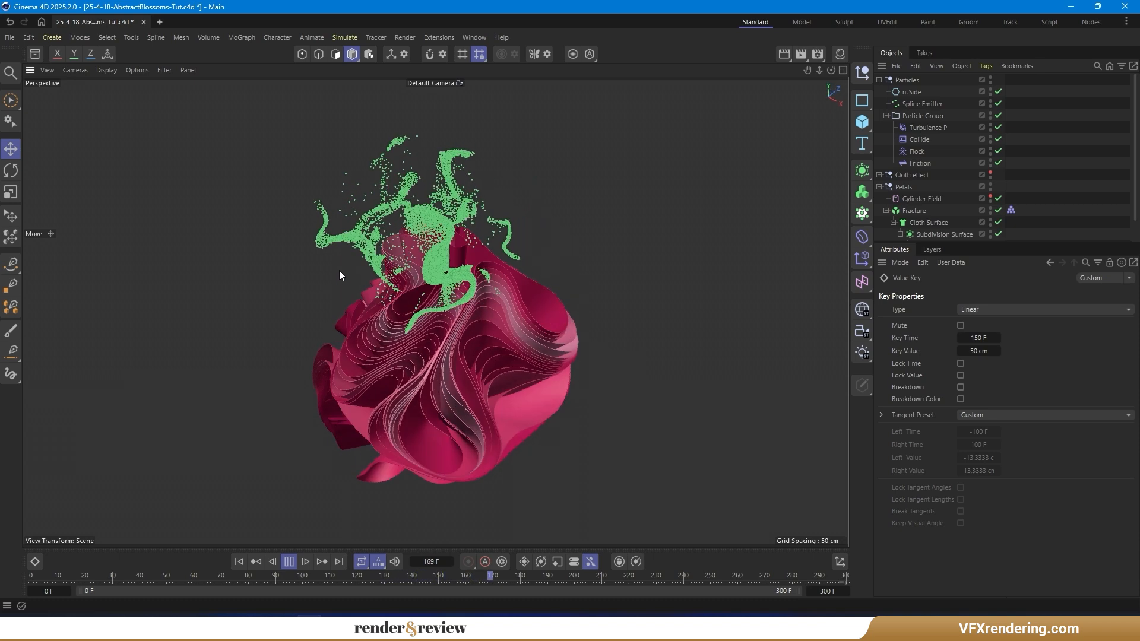
# Add a Color Mapper modifier at the start of the Particle Group while the simulation plays.
pyautogui.click(344, 37)
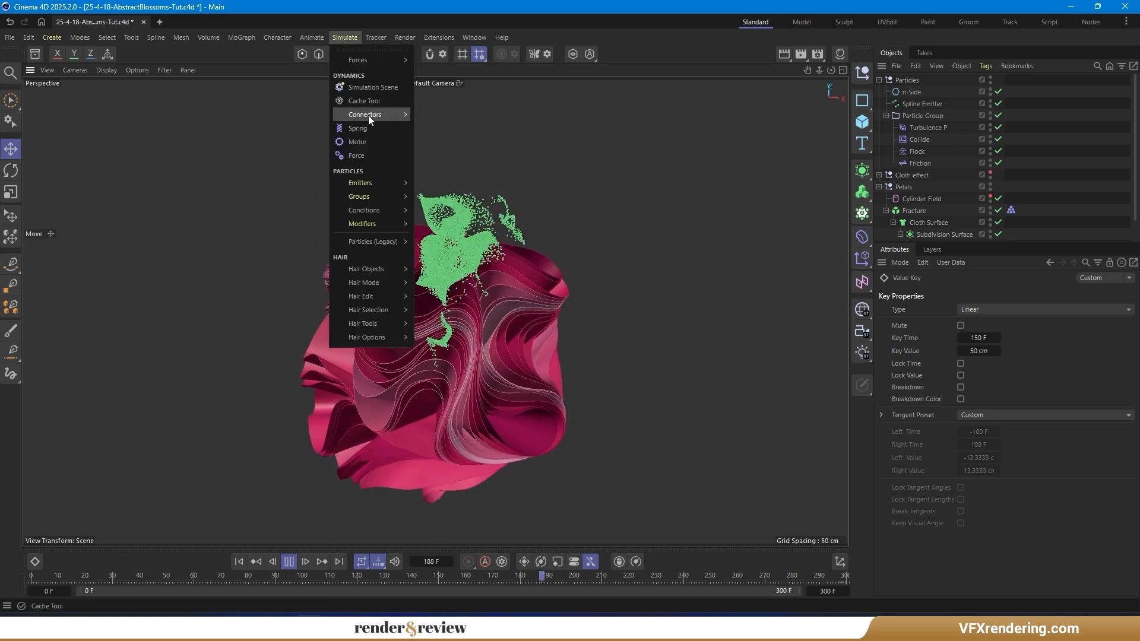
pyautogui.moveTo(393, 222)
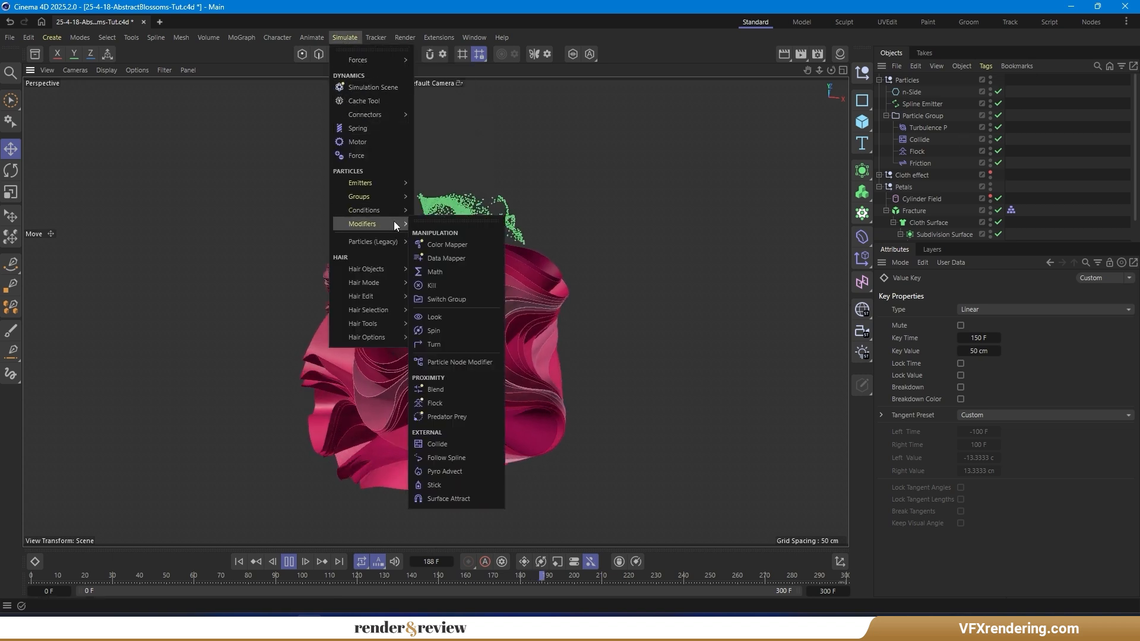
pyautogui.click(461, 260)
pyautogui.moveTo(914, 79); pyautogui.dragTo(920, 126)
# Set the Color Mapper's upper age to 100 F and load the Red Fever gradient preset.
pyautogui.doubleClick(948, 398)
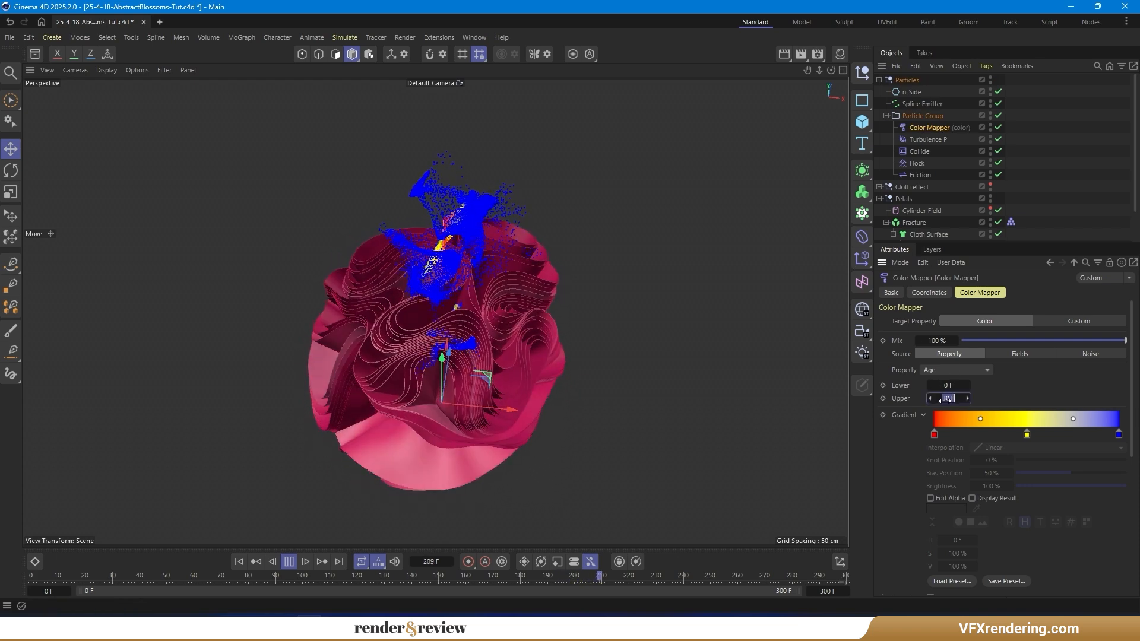
pyautogui.write('100')
pyautogui.press('Return')
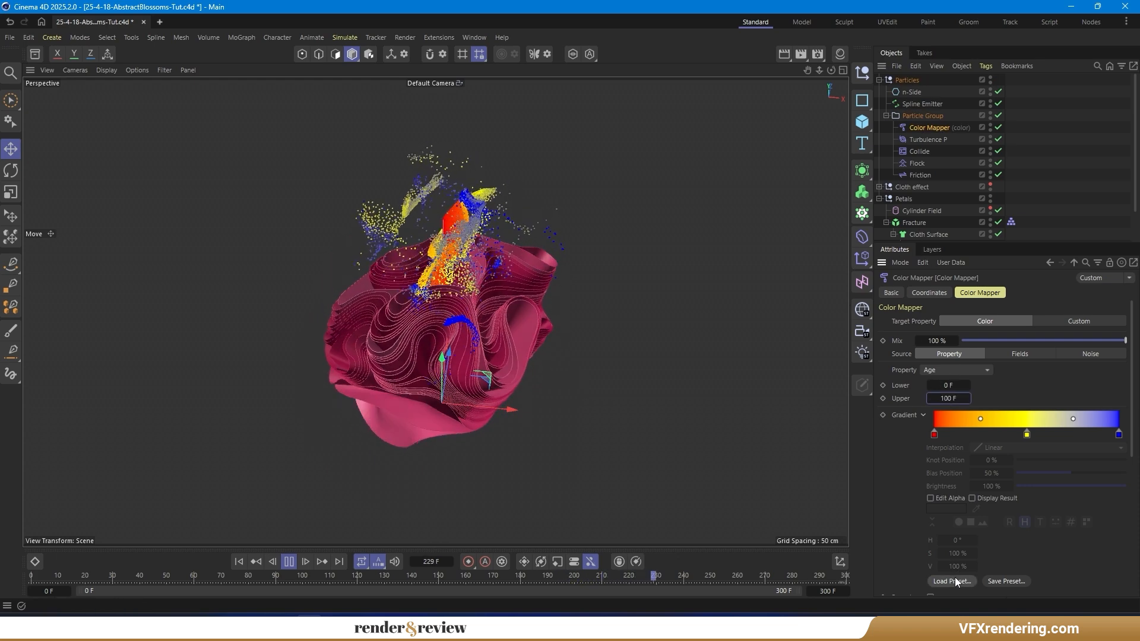
pyautogui.hotkey('shift', 'c')
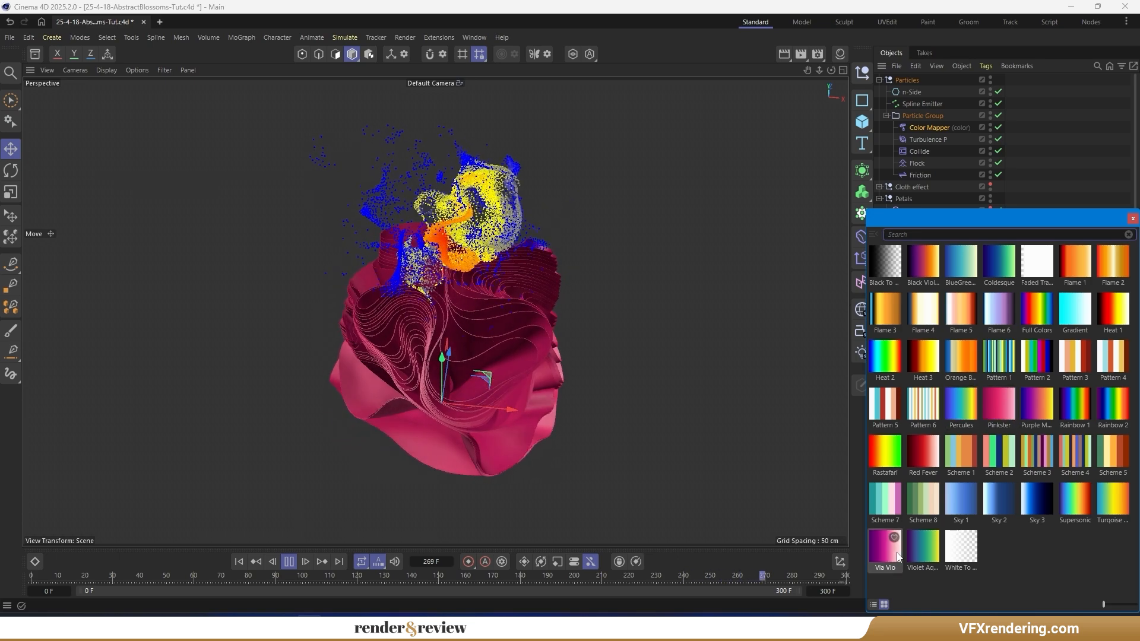
pyautogui.click(921, 457)
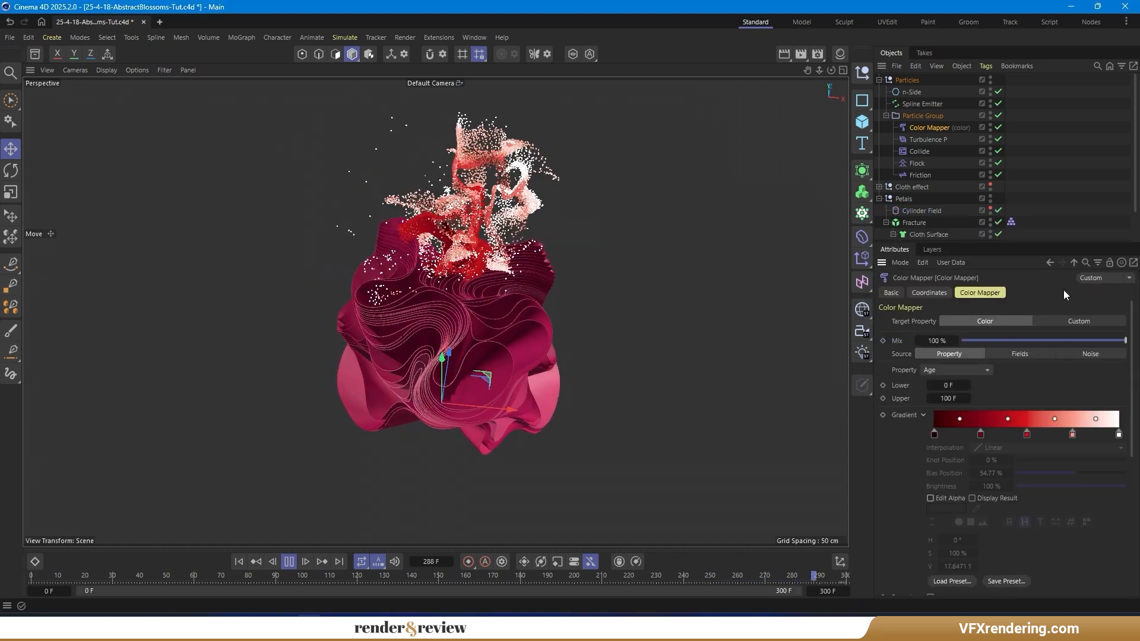
# Adjust the n-Side spline's Y position and return the animation to the first frame.
pyautogui.click(911, 92)
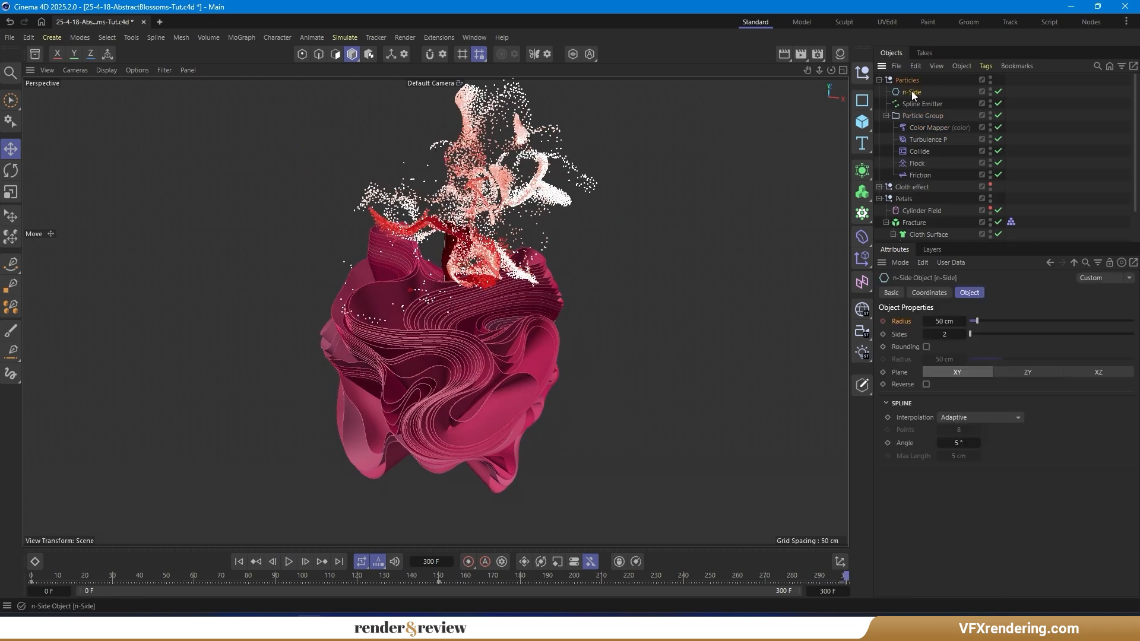
pyautogui.click(929, 293)
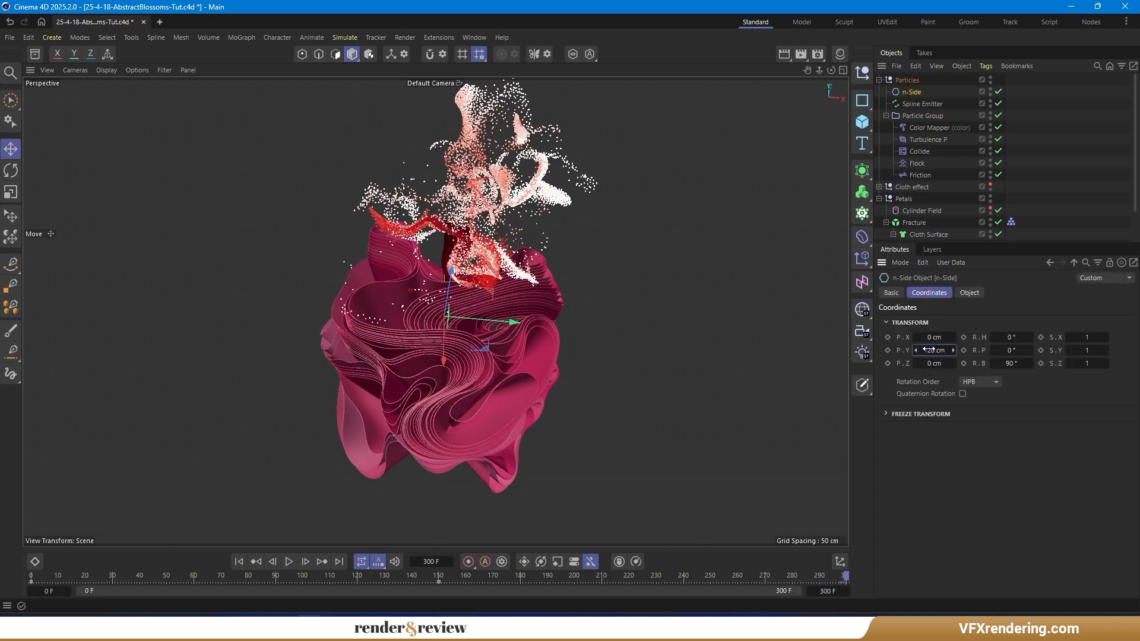
pyautogui.click(239, 561)
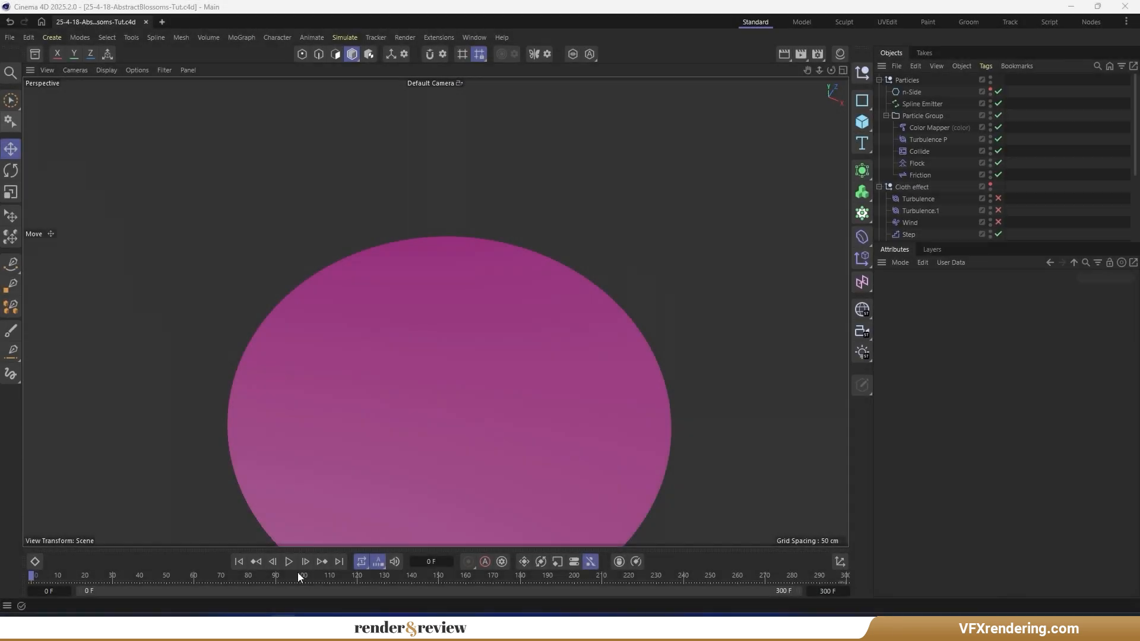
# Play the simulation and disable the Random Field under Plain color while it runs.
pyautogui.click(289, 561)
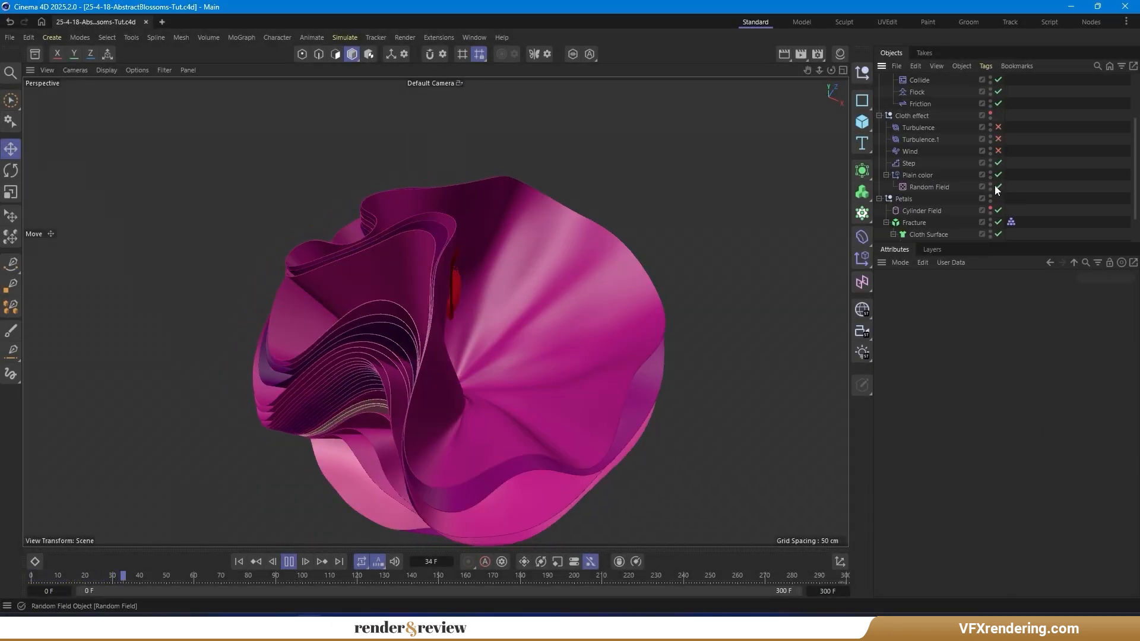
pyautogui.click(997, 186)
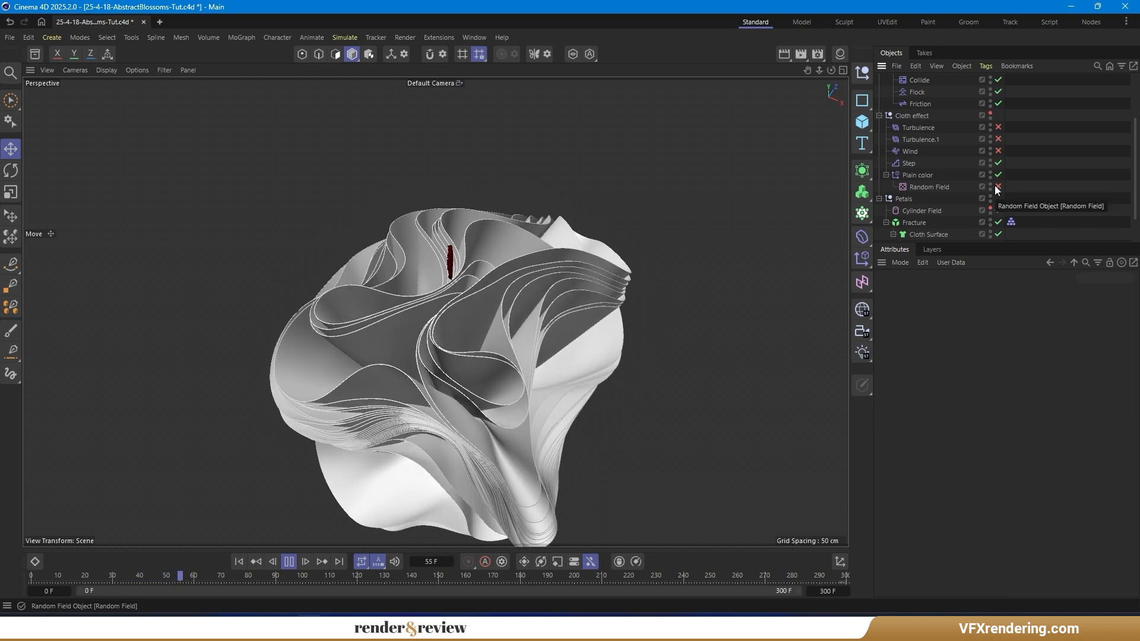
# Check the n-Side spline's coordinates and restart the simulation from the first frame.
pyautogui.scroll(3, 933, 95)
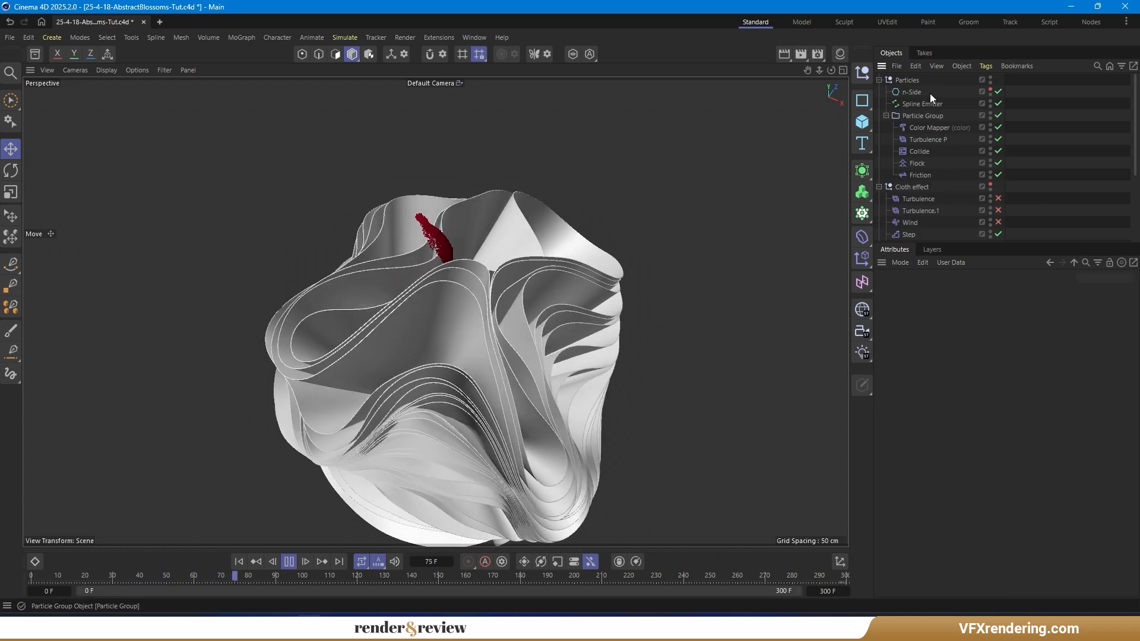
pyautogui.click(927, 92)
pyautogui.hotkey('shift', 'f')
# Add a heading rotation keyframe to the Fracture object at 300 F.
pyautogui.scroll(-3, 941, 225)
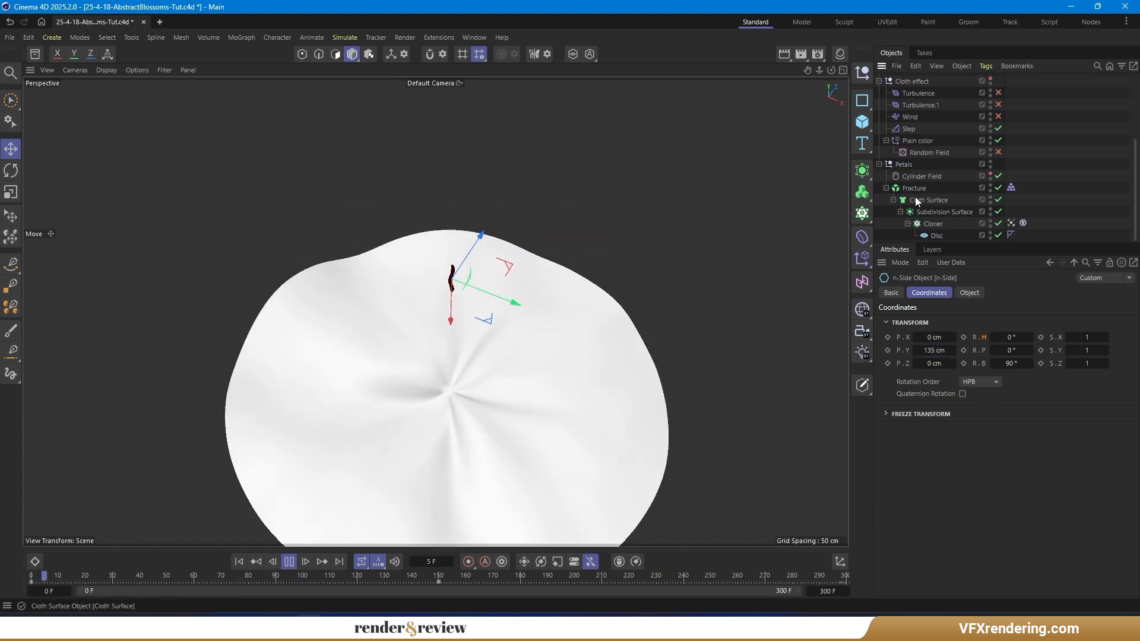
pyautogui.click(914, 188)
pyautogui.click(237, 565)
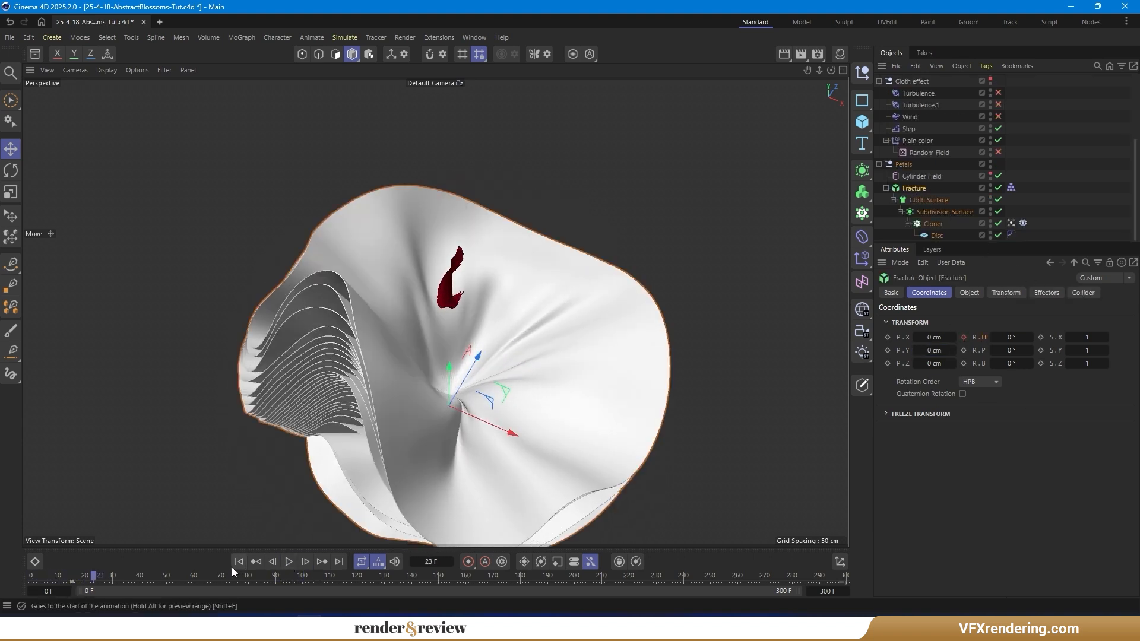
pyautogui.click(339, 562)
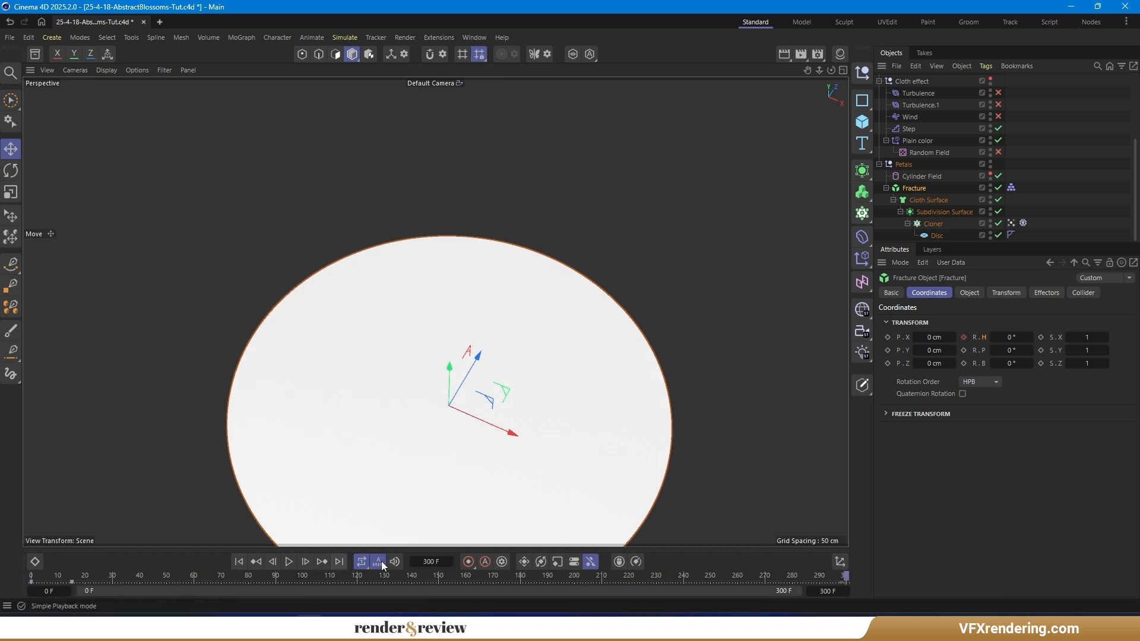
pyautogui.click(964, 337)
# Open the Fracture object's heading rotation track in the Dope Sheet, then replay the simulation from the first frame.
pyautogui.click(238, 563)
pyautogui.click(34, 563)
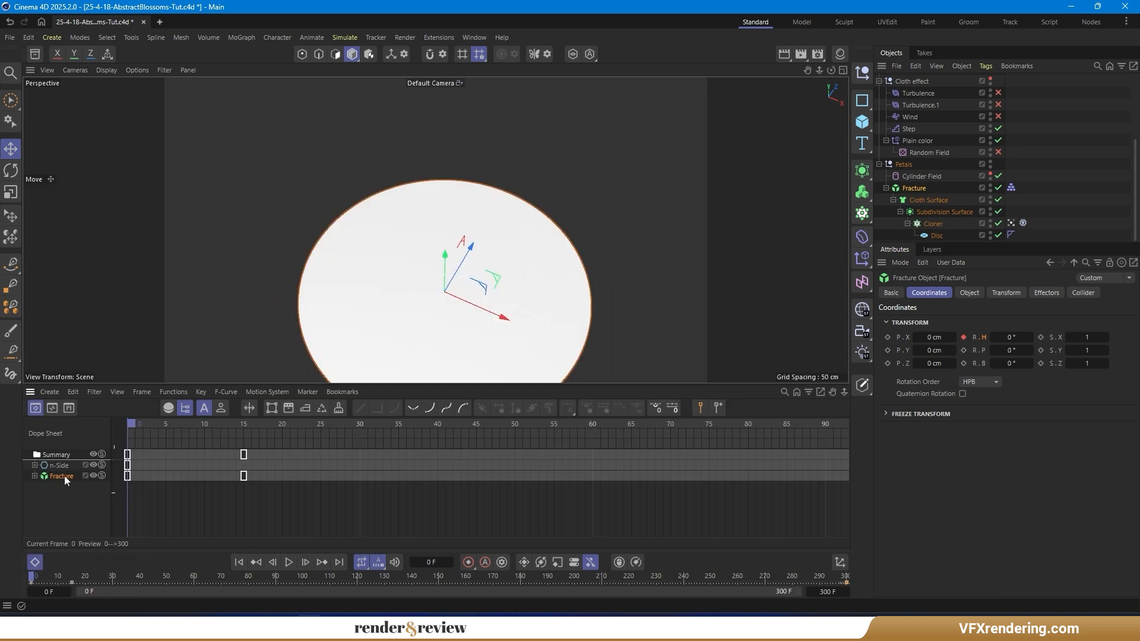
pyautogui.click(67, 478)
pyautogui.click(34, 561)
pyautogui.click(288, 561)
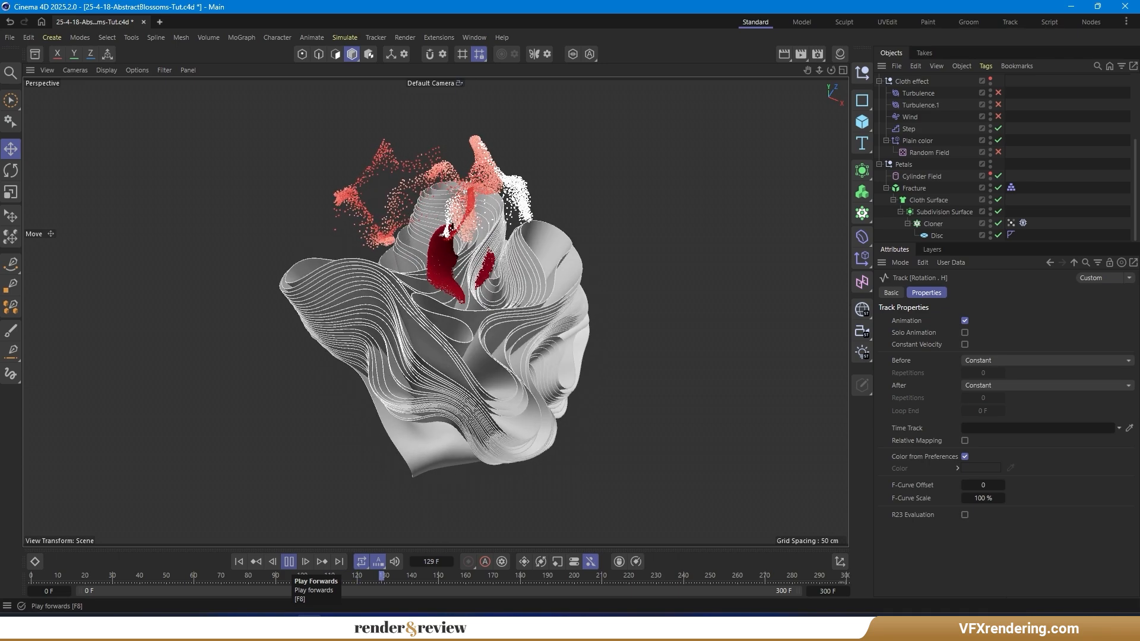
# Review the n-Side spline's coordinates while the simulation plays, then clear the selection.
pyautogui.scroll(4, 943, 119)
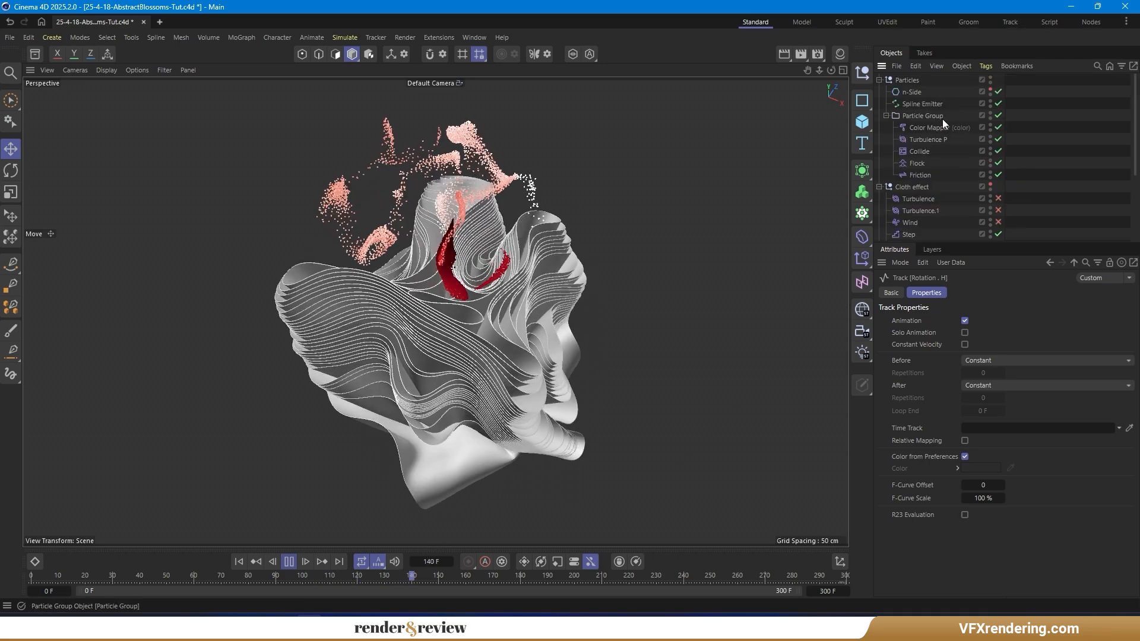
pyautogui.click(915, 91)
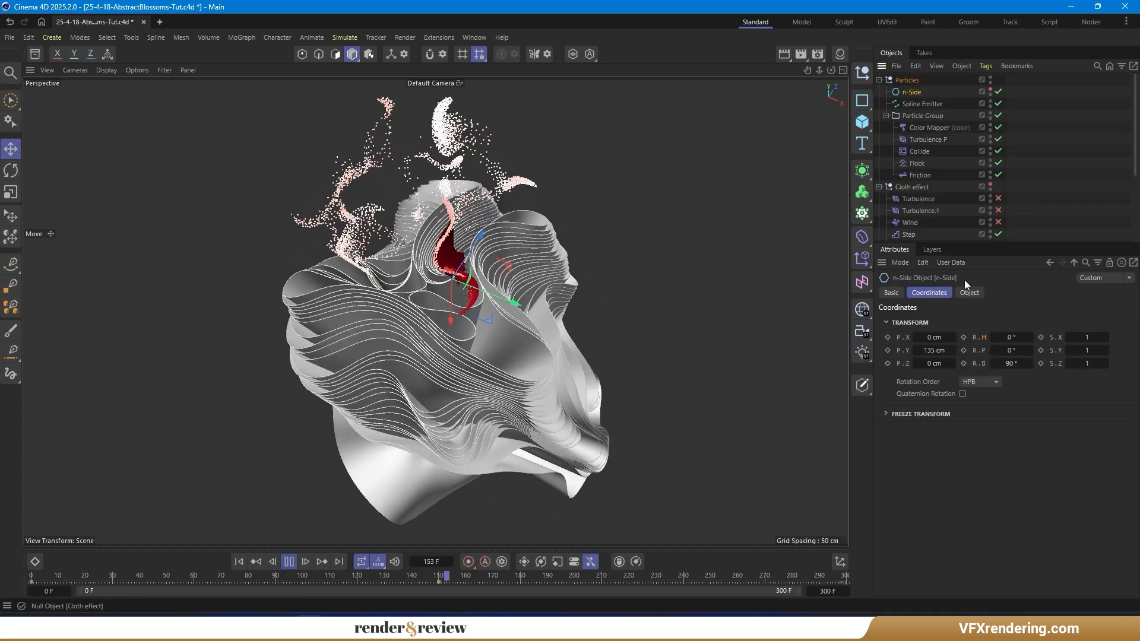
pyautogui.click(1027, 222)
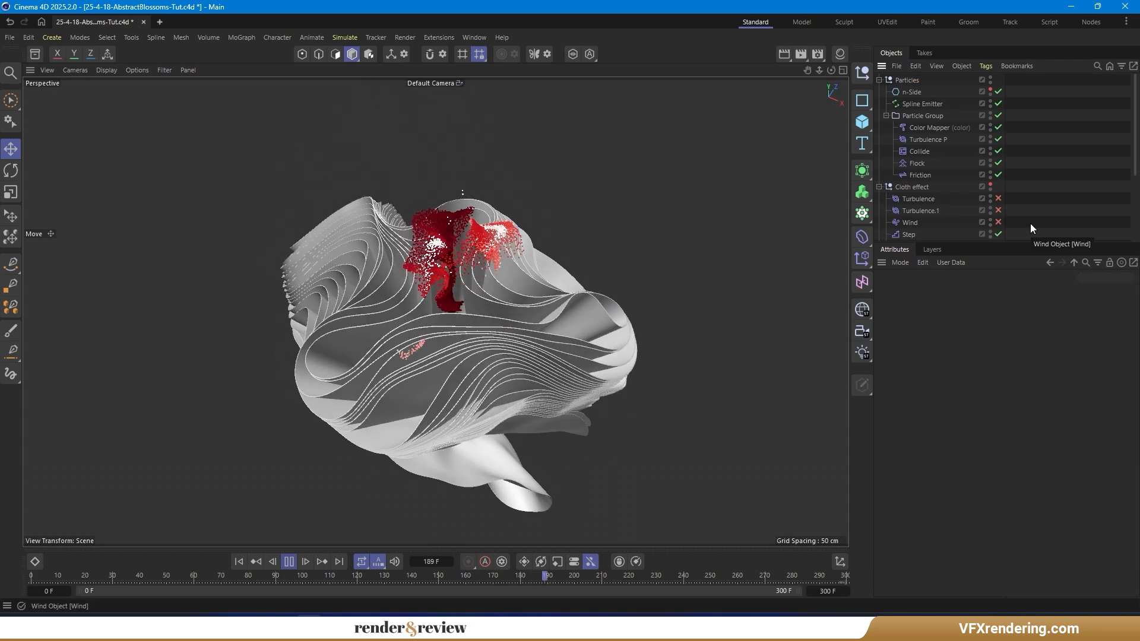